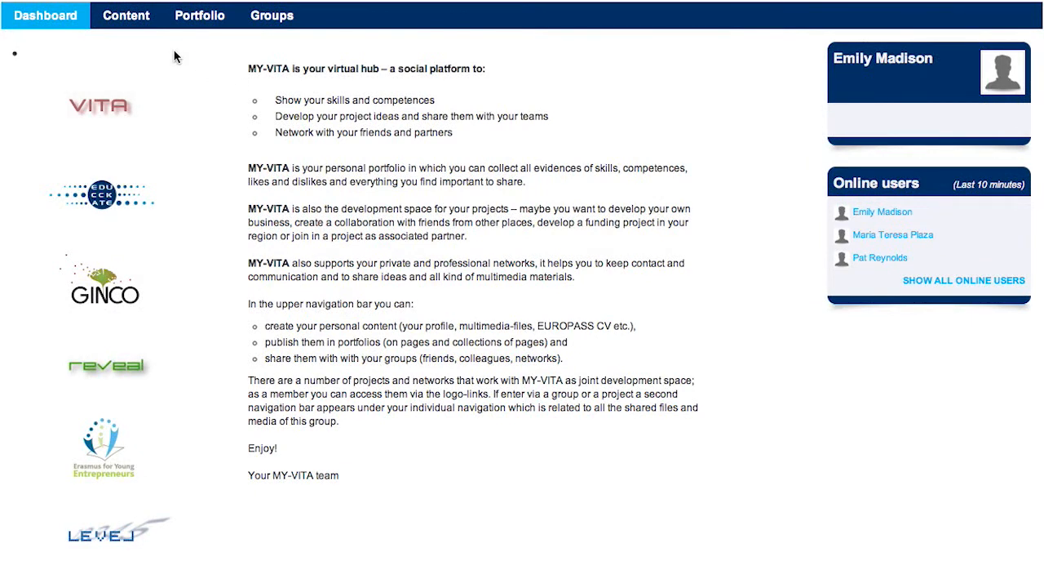
Open the Profile page from Content and check the first and last name entries.
click(129, 19)
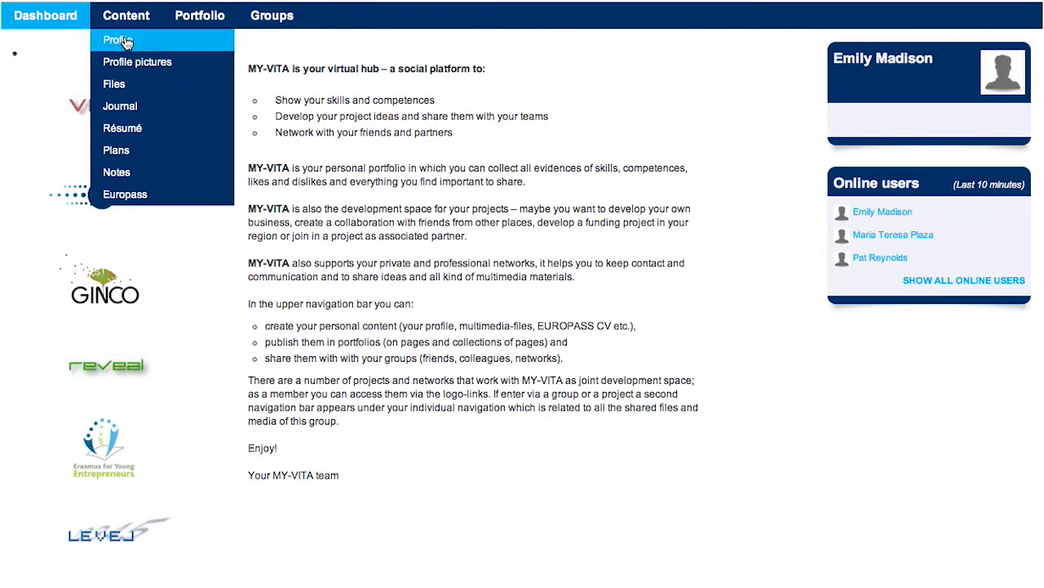
click(124, 40)
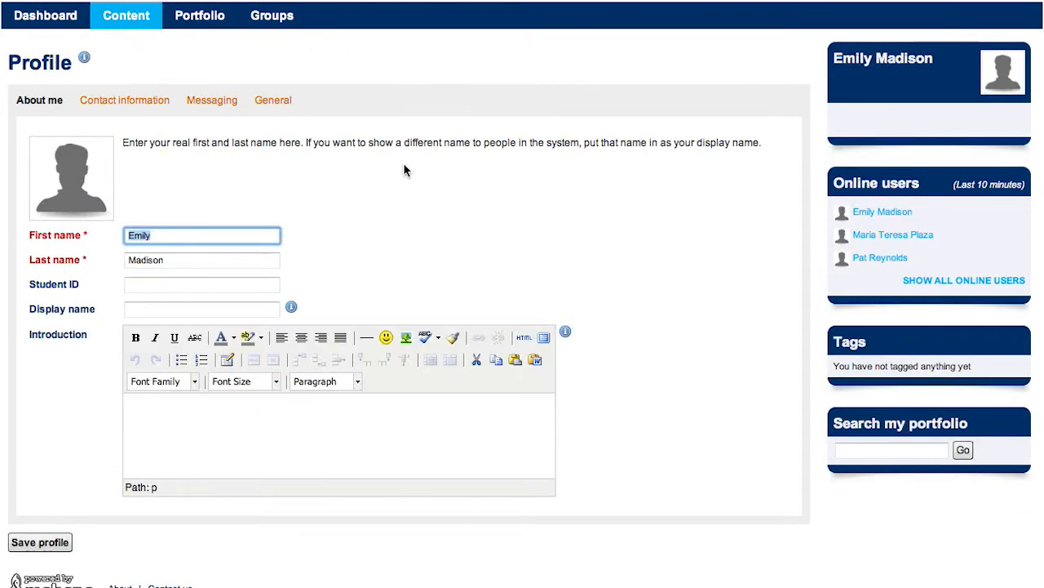
click(174, 235)
click(208, 262)
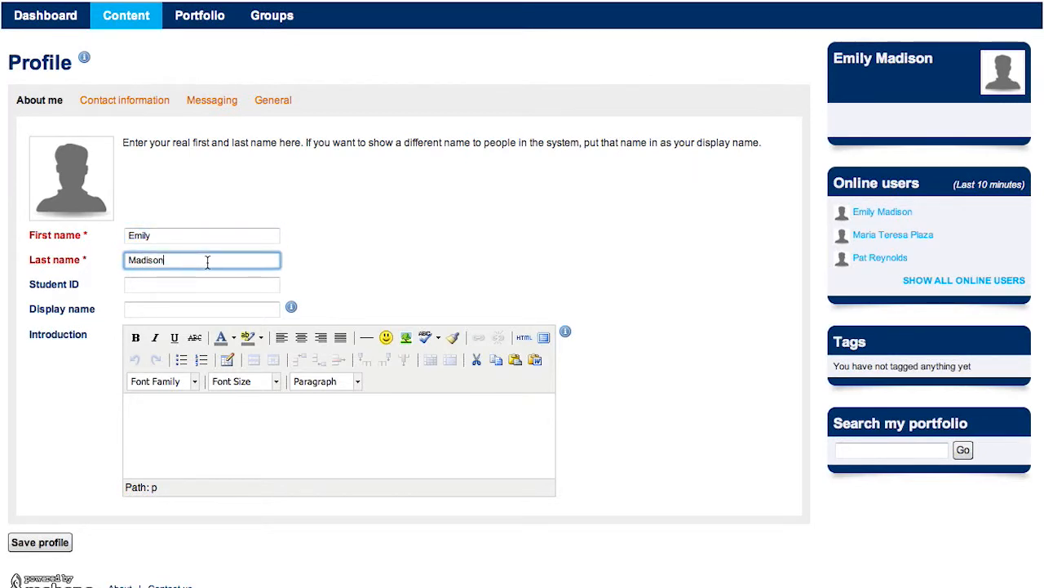
Enter the display name and the introduction 'Design student and cats lover'.
click(202, 310)
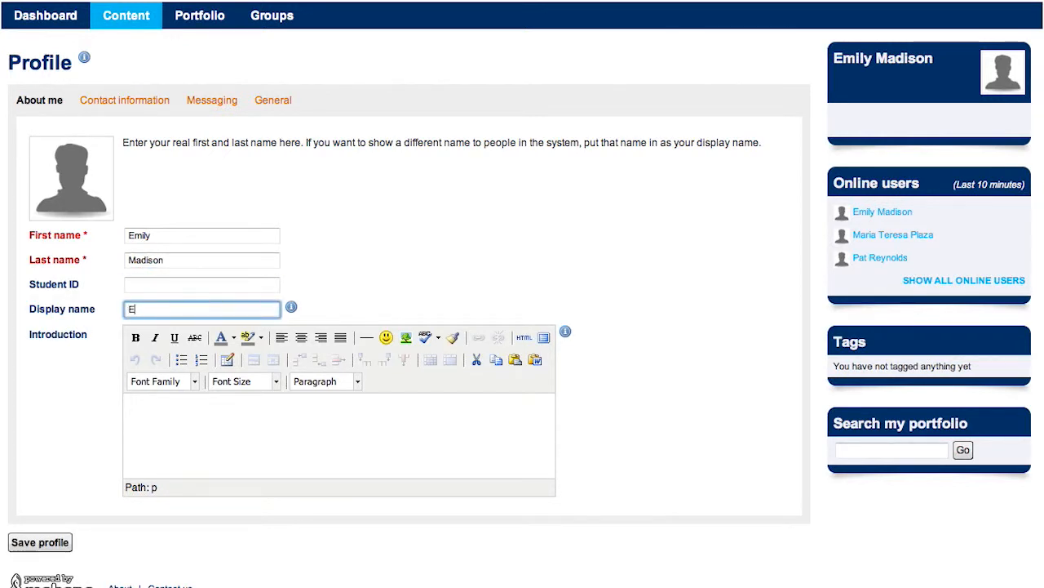
click(199, 408)
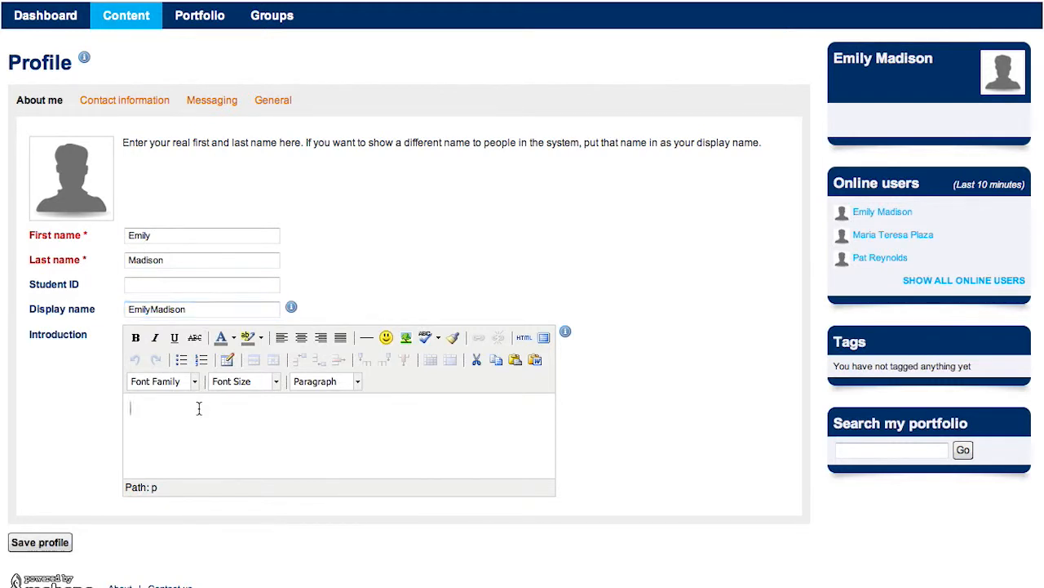
text(Design student and cats lover)
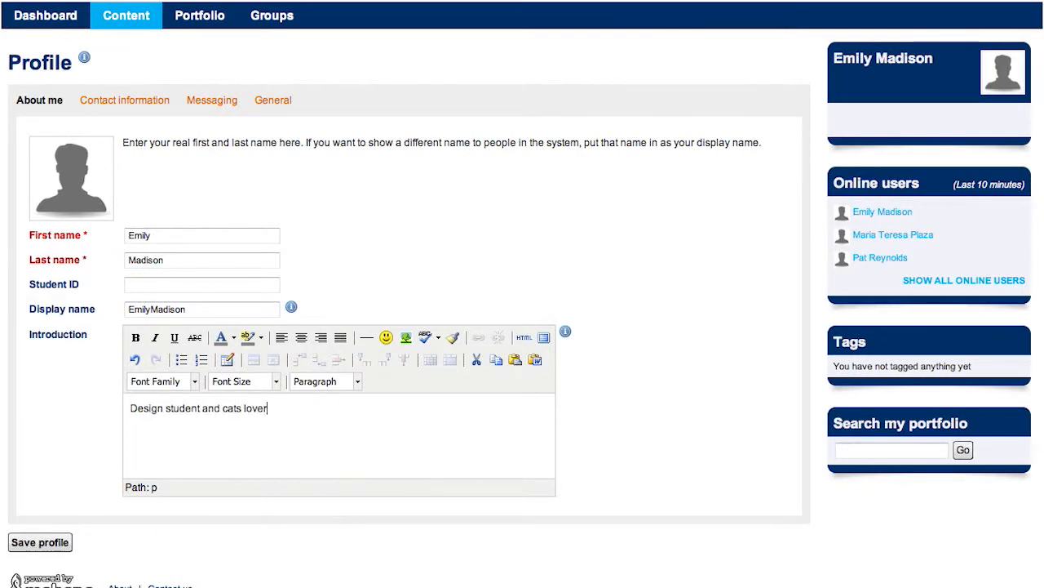
Enter the postal address and the town London under Contact information.
click(134, 101)
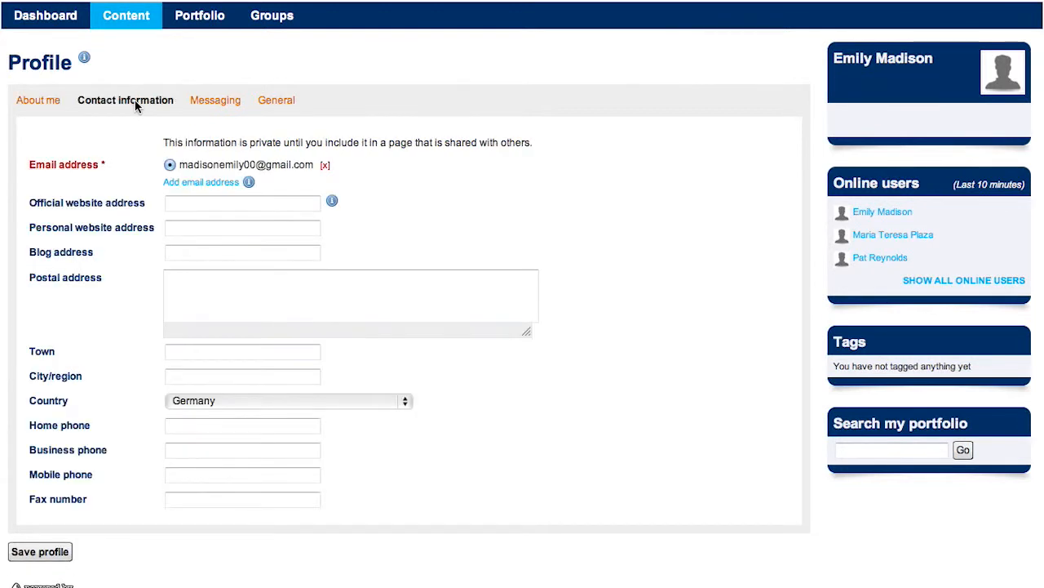
click(204, 284)
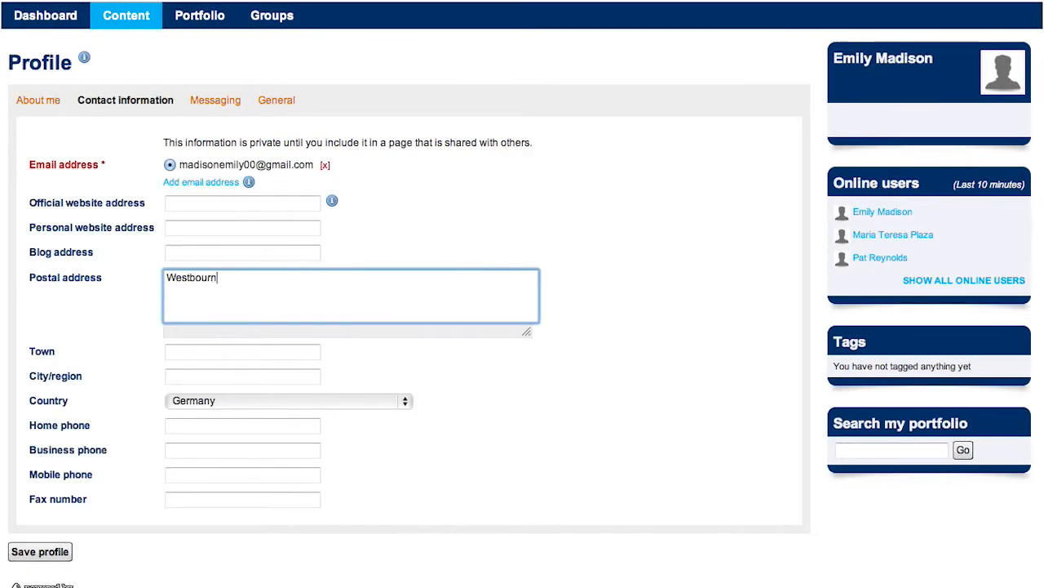
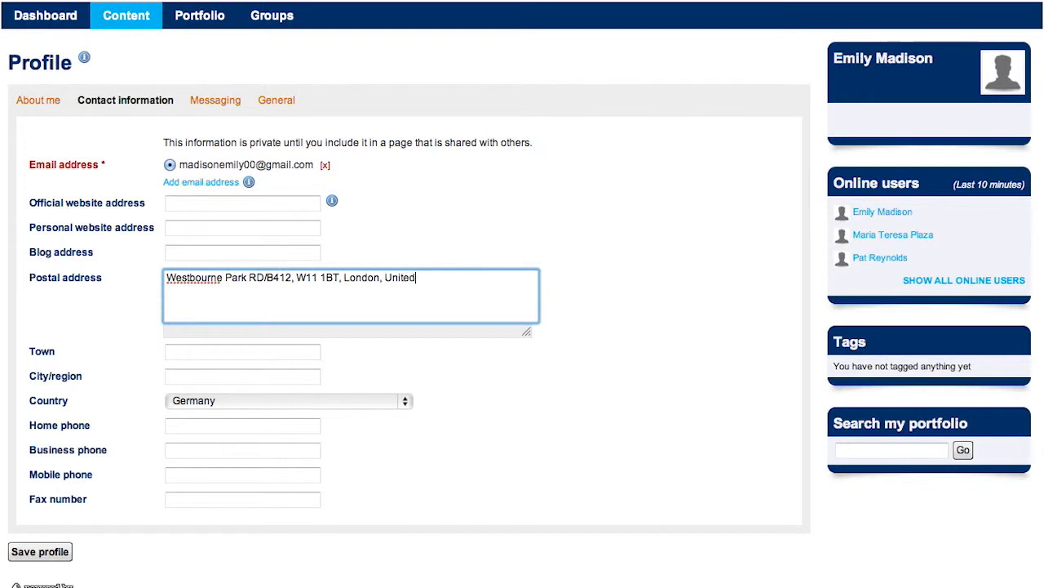
click(180, 350)
text(London)
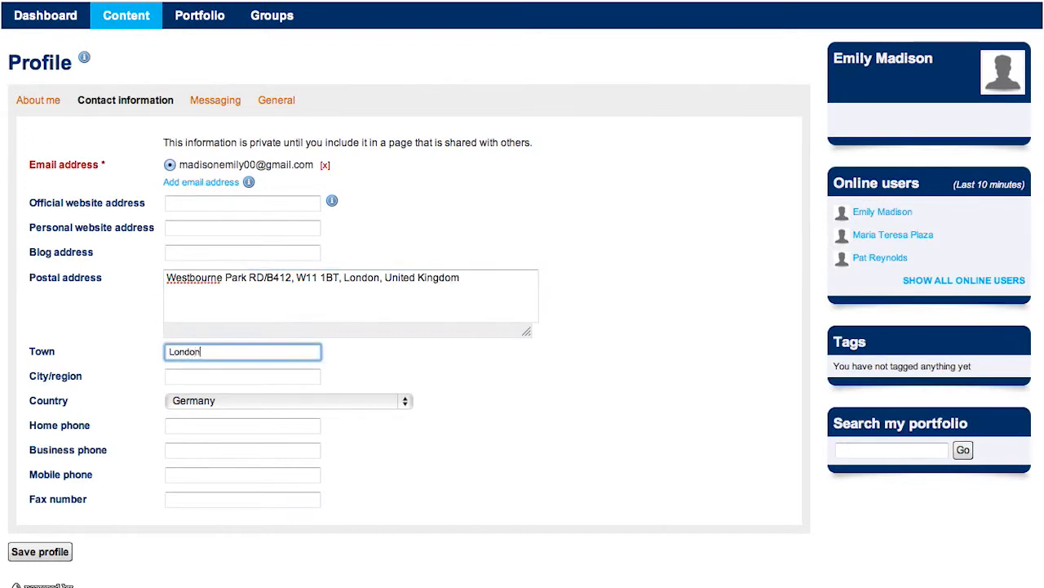
Set the country to United Kingdom and bring up the Messaging fields.
click(311, 395)
scroll(326, 399, down, 15)
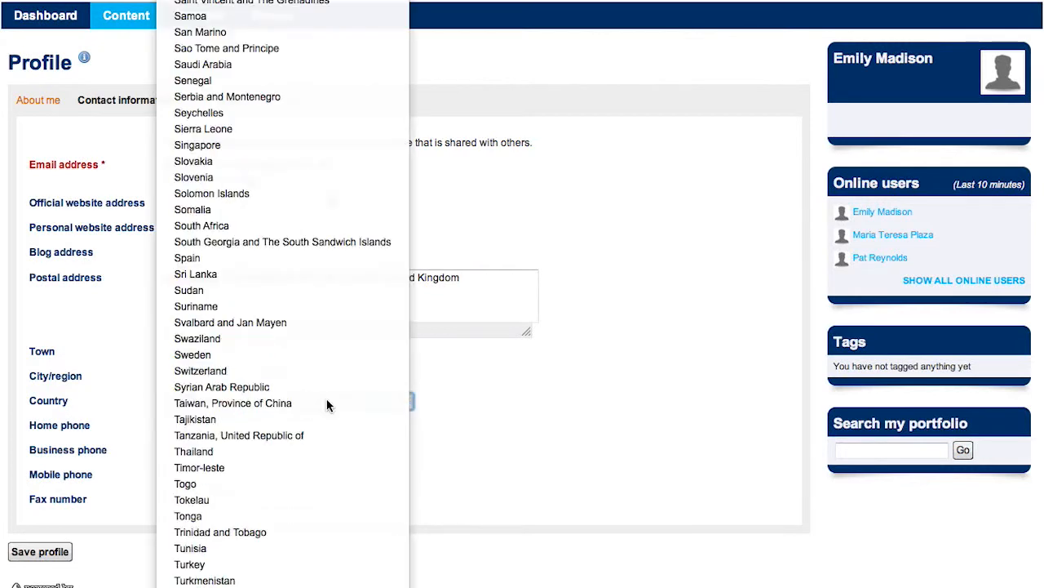
scroll(326, 399, down, 5)
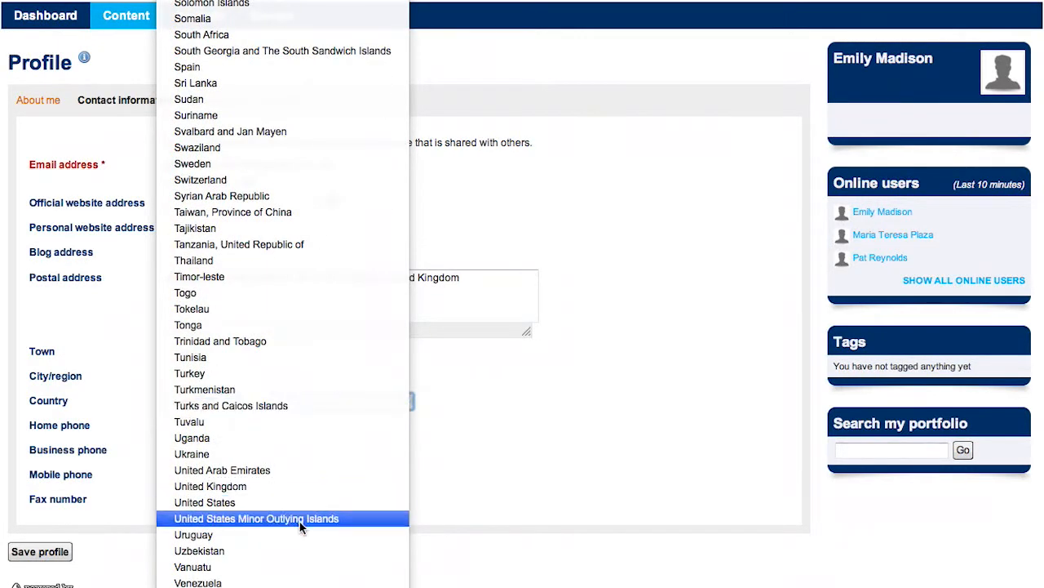
click(278, 485)
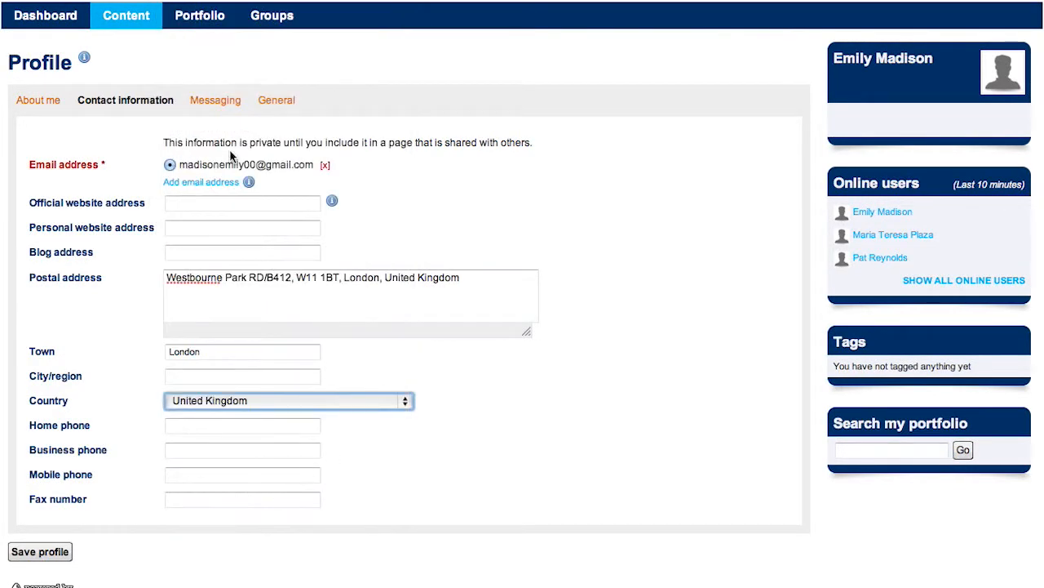
click(217, 101)
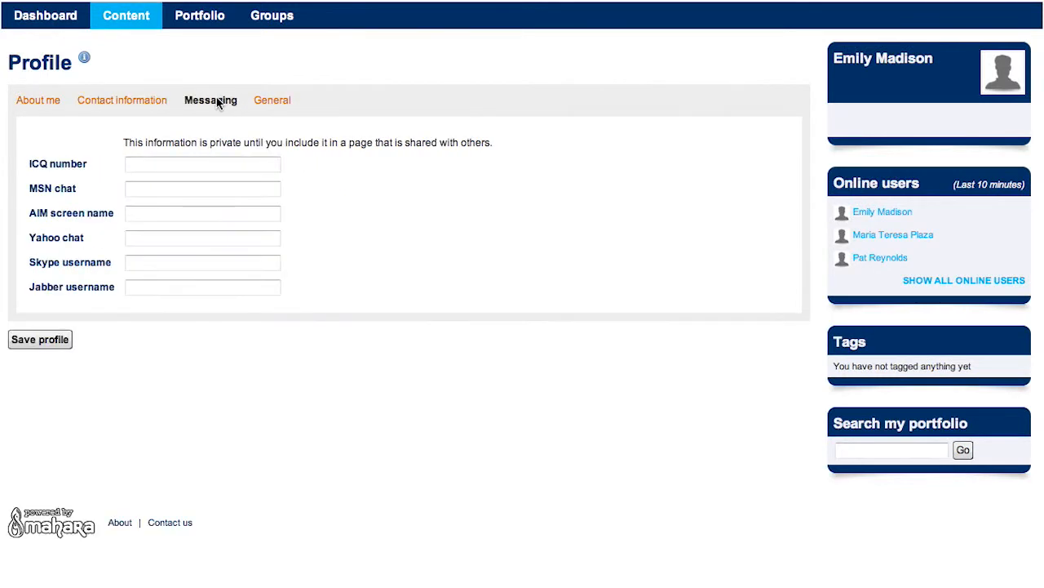
Enter the Skype username, set Occupation to Student on General, and save the profile.
click(166, 261)
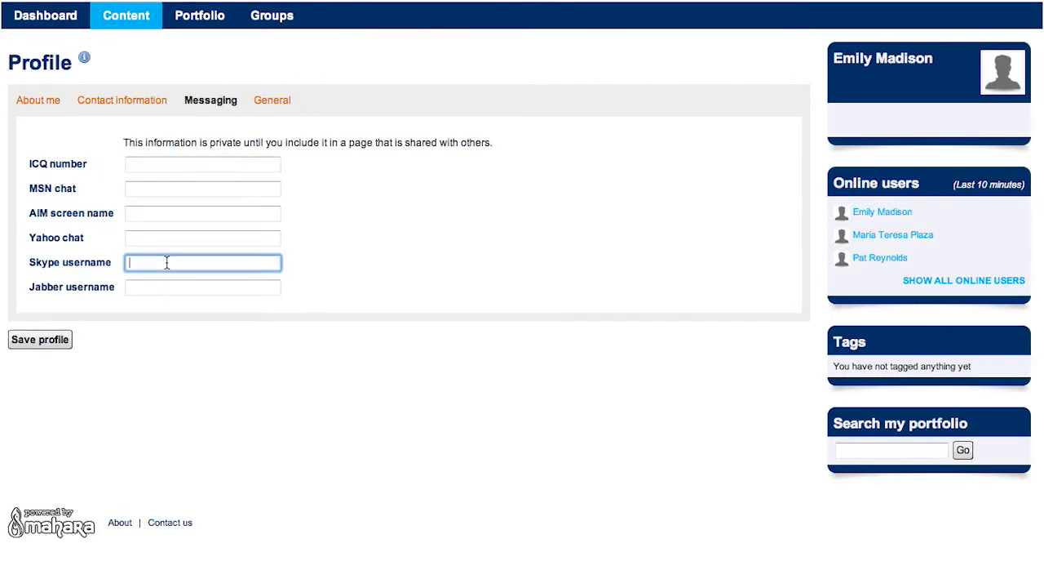
click(272, 103)
click(187, 146)
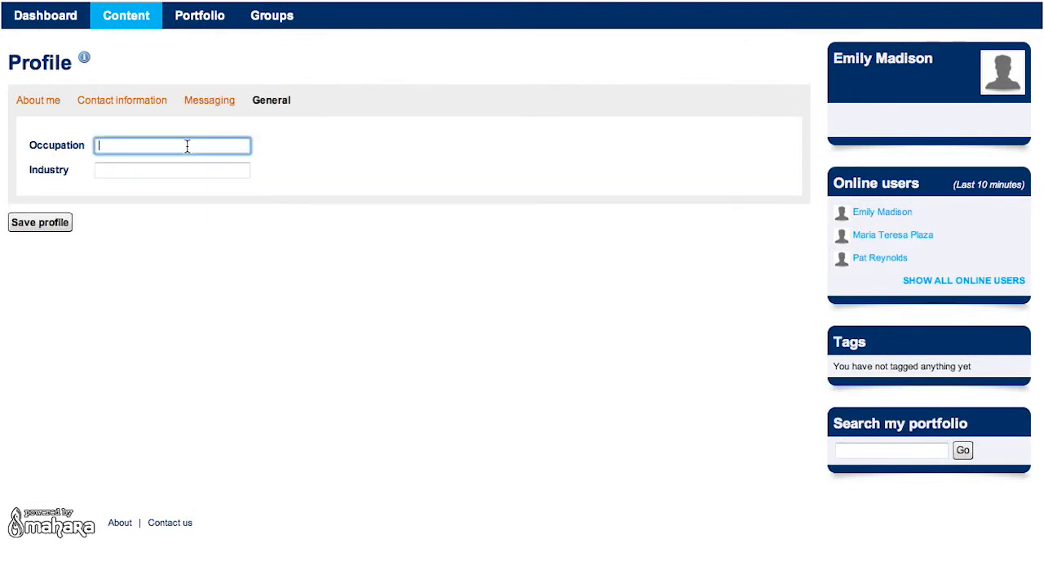
text(Student)
click(42, 223)
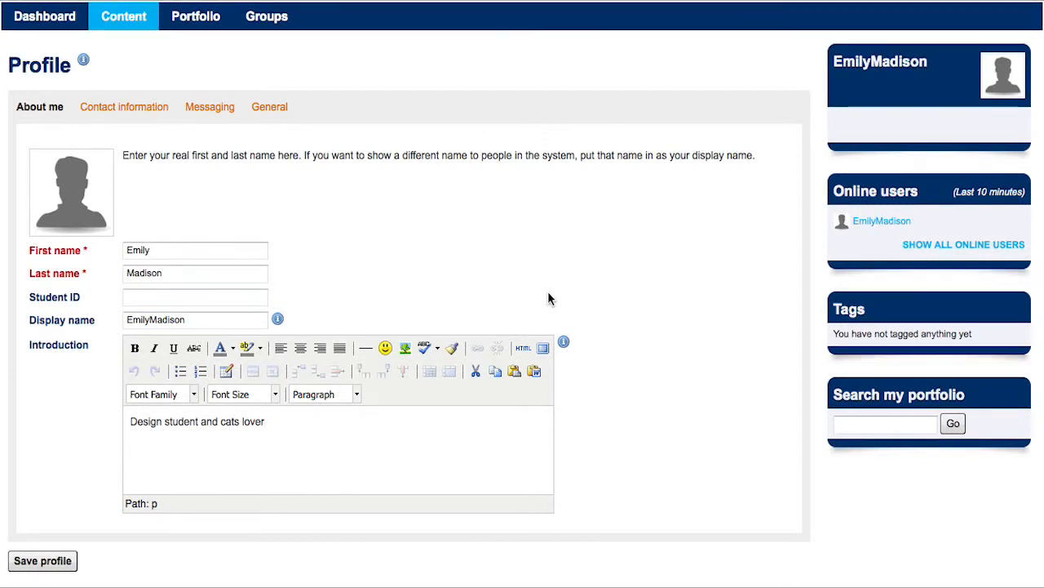
Go to Profile pictures and choose My_foto.jpg for upload.
click(127, 22)
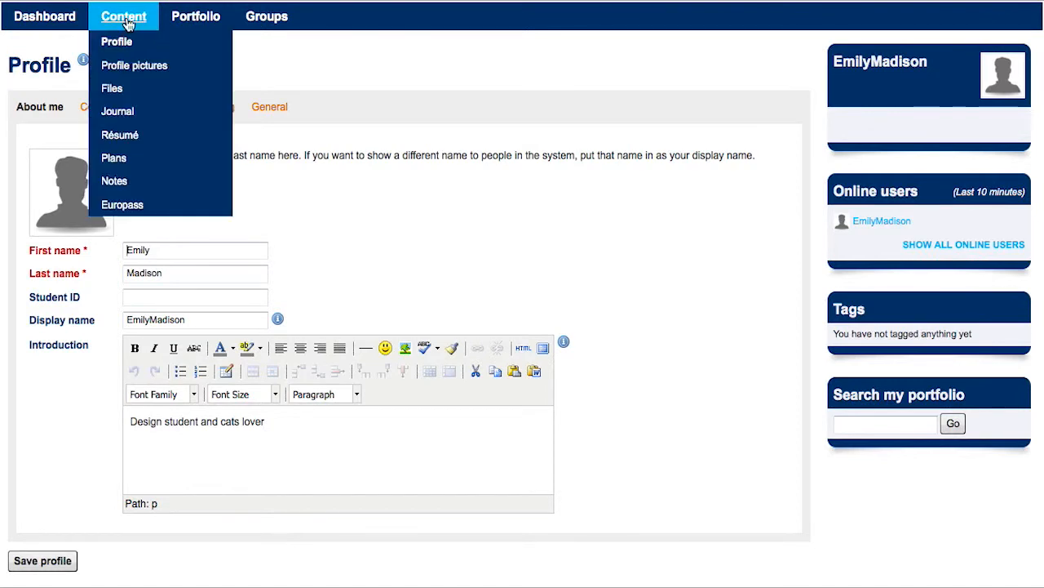
click(128, 68)
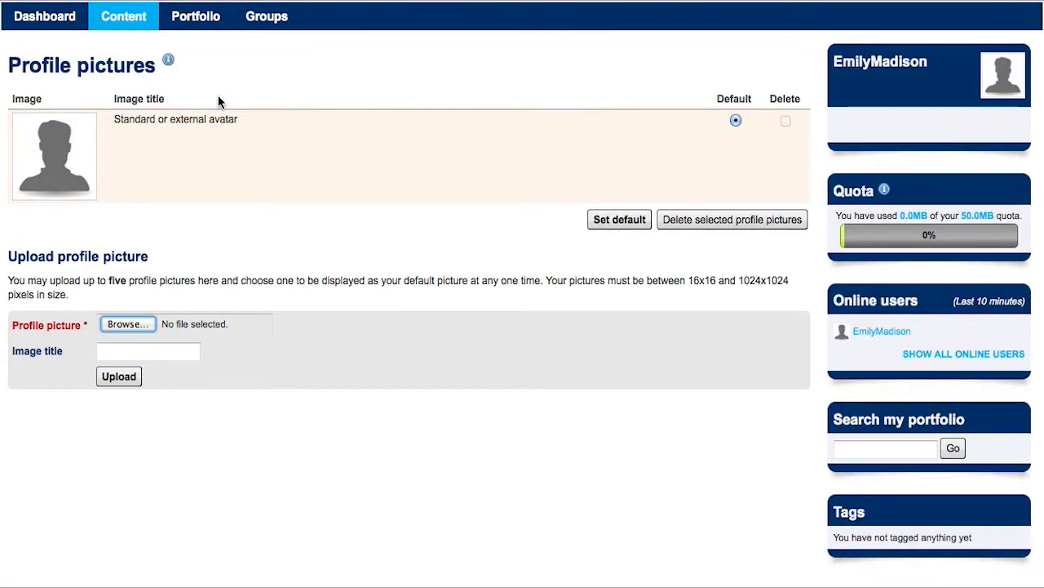
click(127, 324)
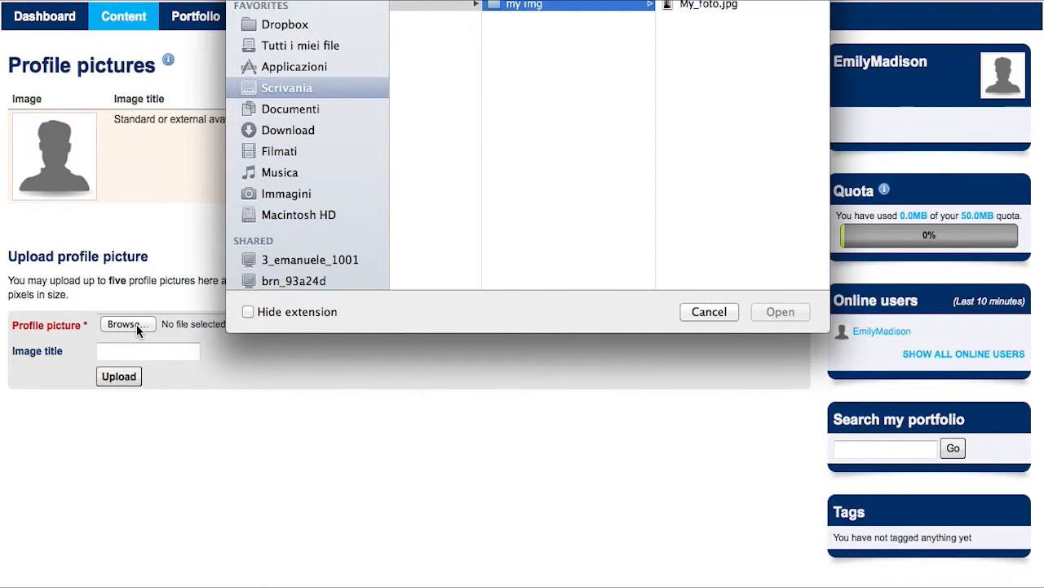
click(715, 7)
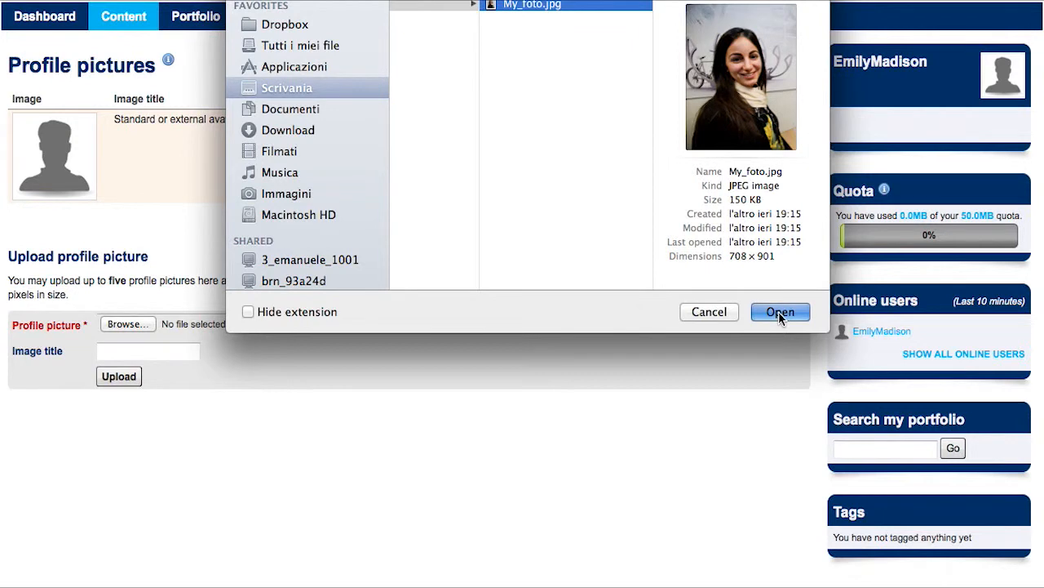
click(778, 311)
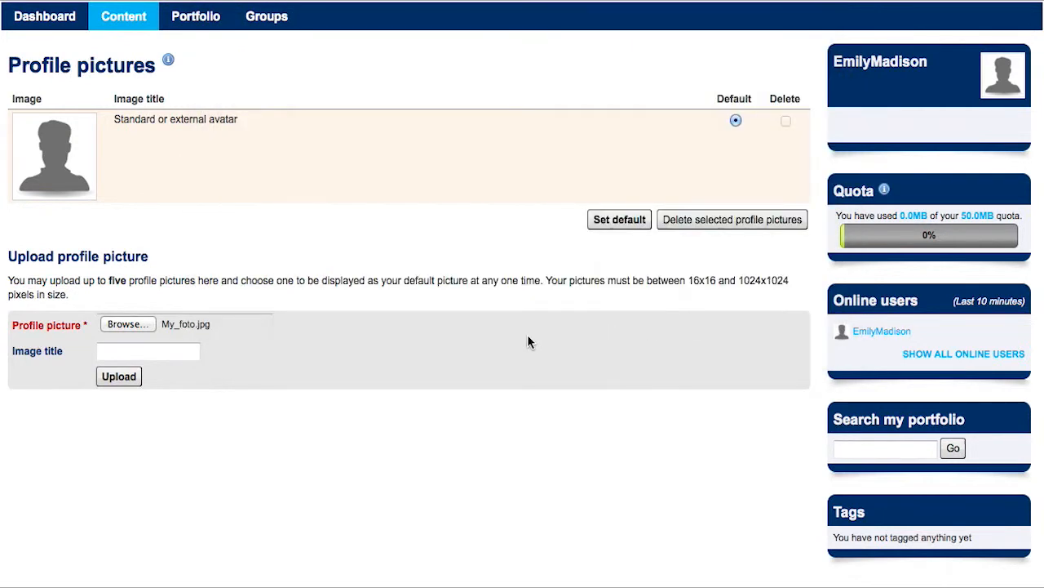
Title and upload the photo, then set it as the default profile picture.
click(188, 353)
text(Emily)
click(131, 378)
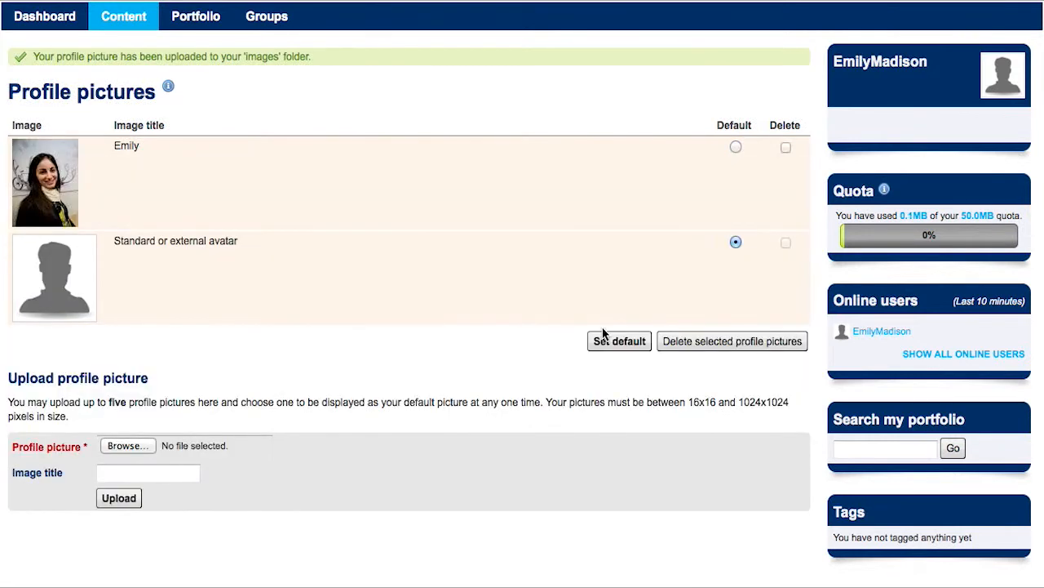
click(735, 147)
click(619, 341)
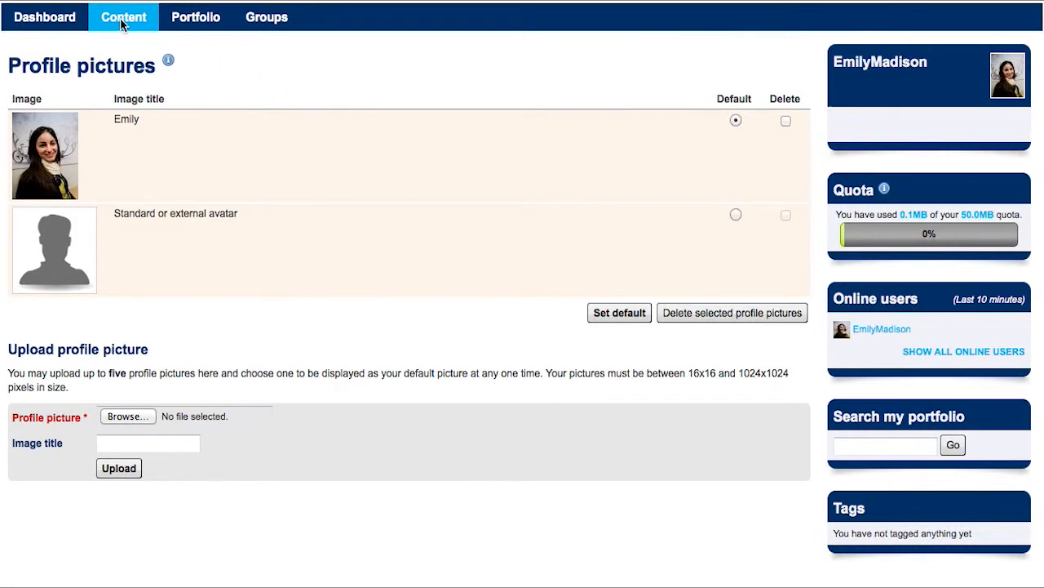
In the Files area, create a new folder named Portfolio next to images.
mouse_move(121, 25)
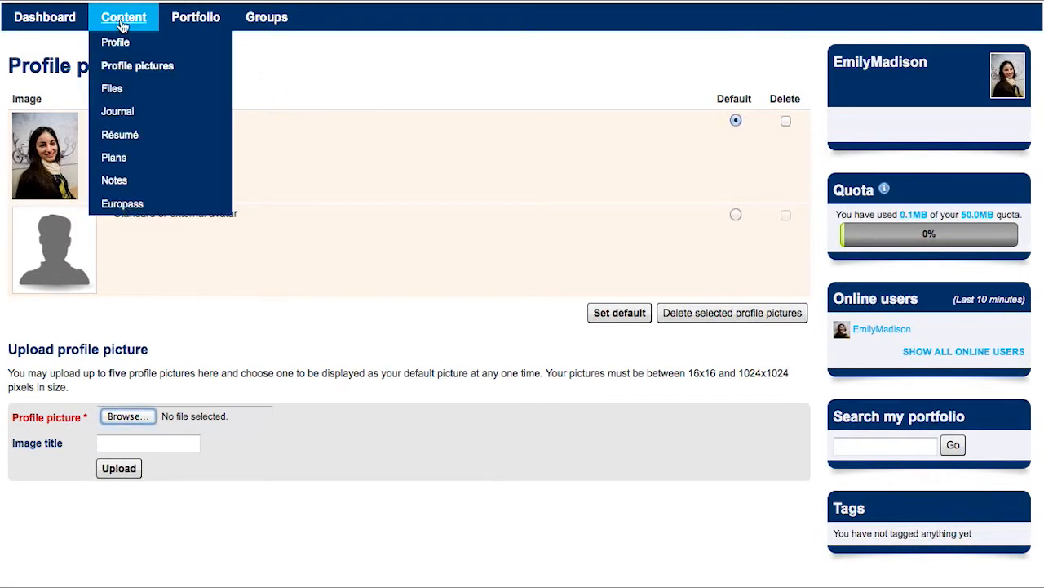
click(113, 89)
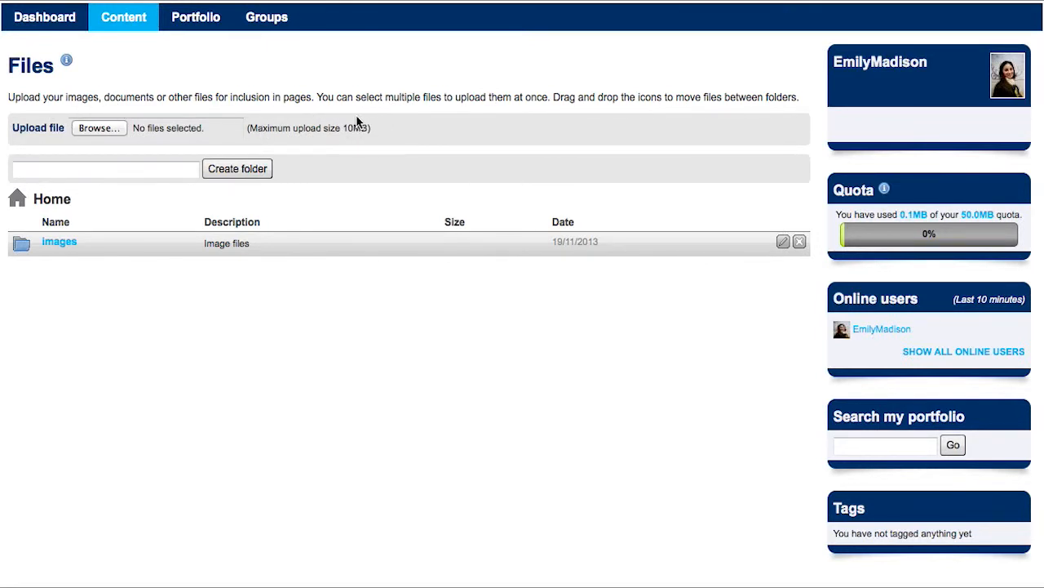
click(111, 172)
text(Portfolio)
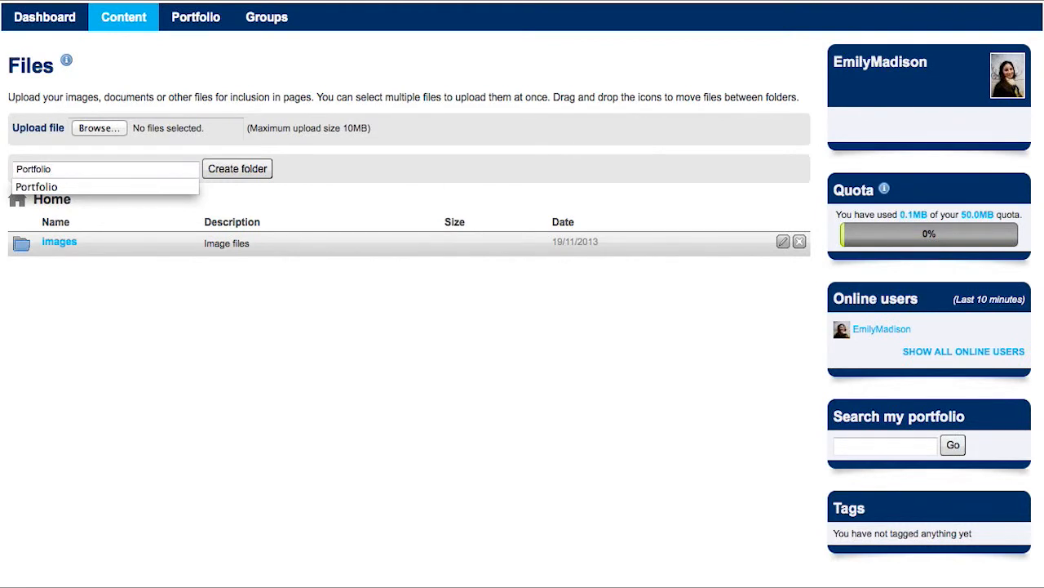
click(231, 171)
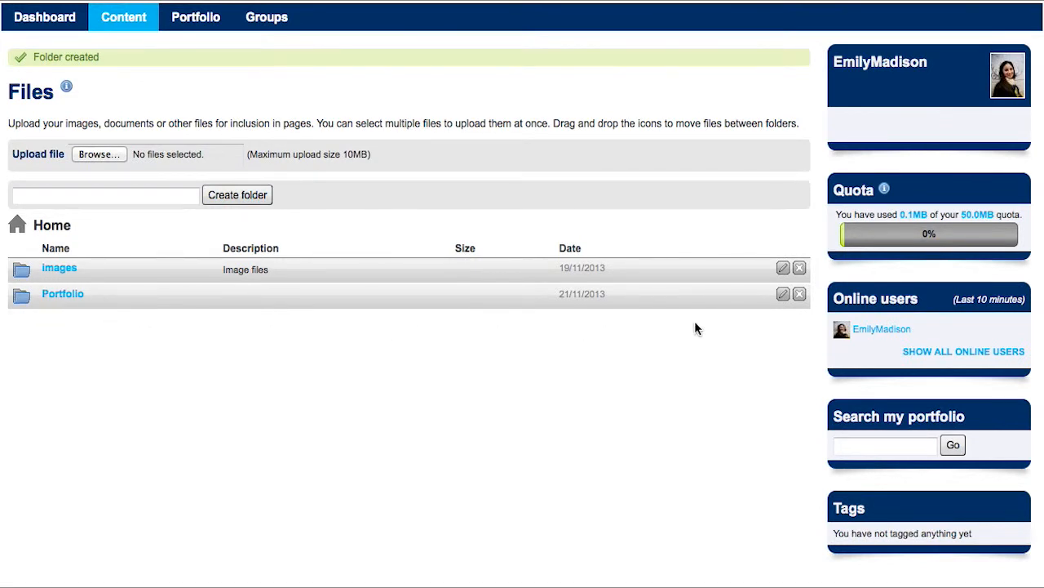
Give Portfolio the description 'My works', tags design, works, study, allow comments, and save.
click(782, 294)
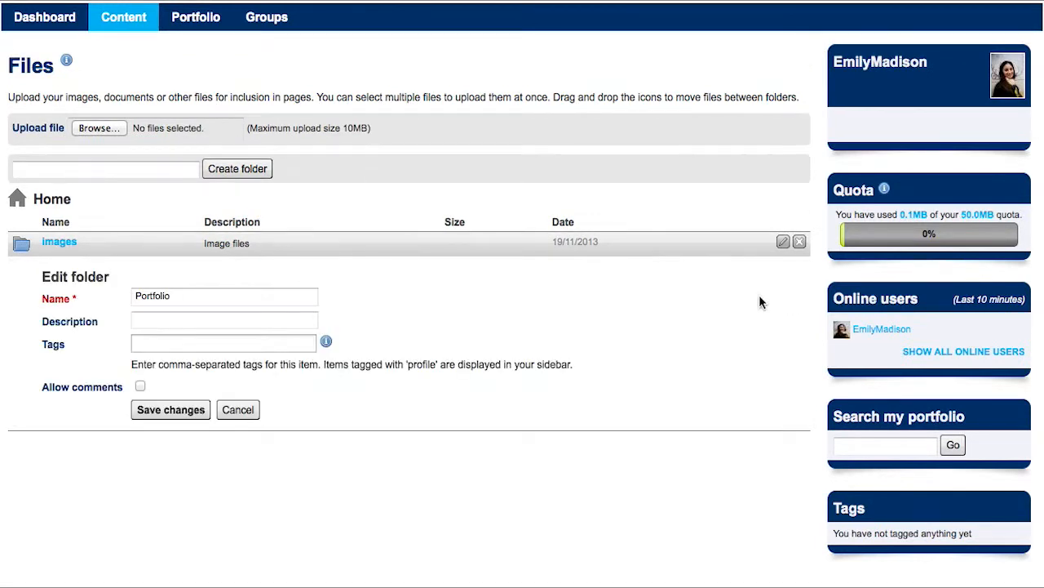
click(276, 324)
text(My)
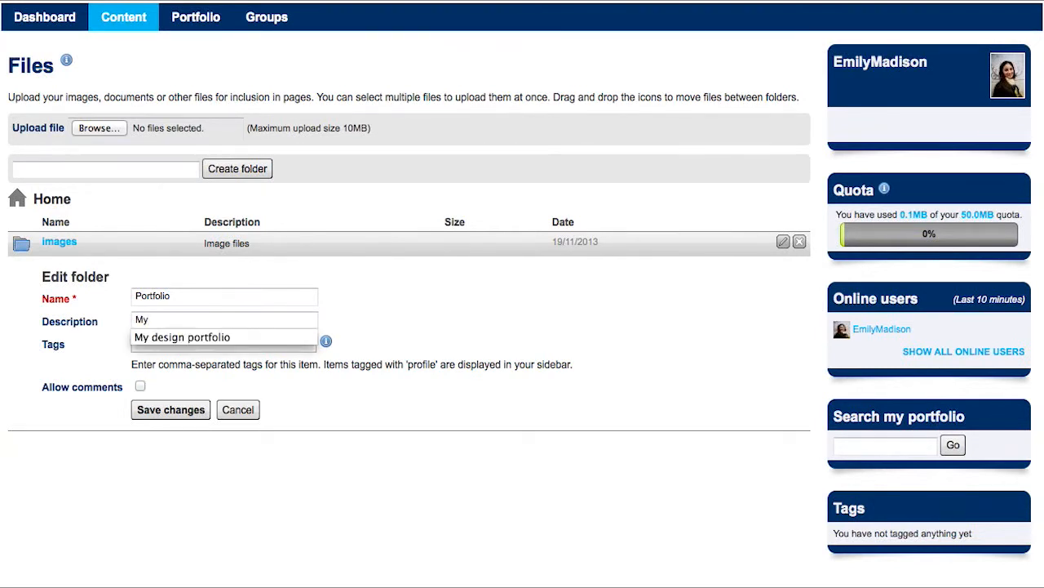
text( works)
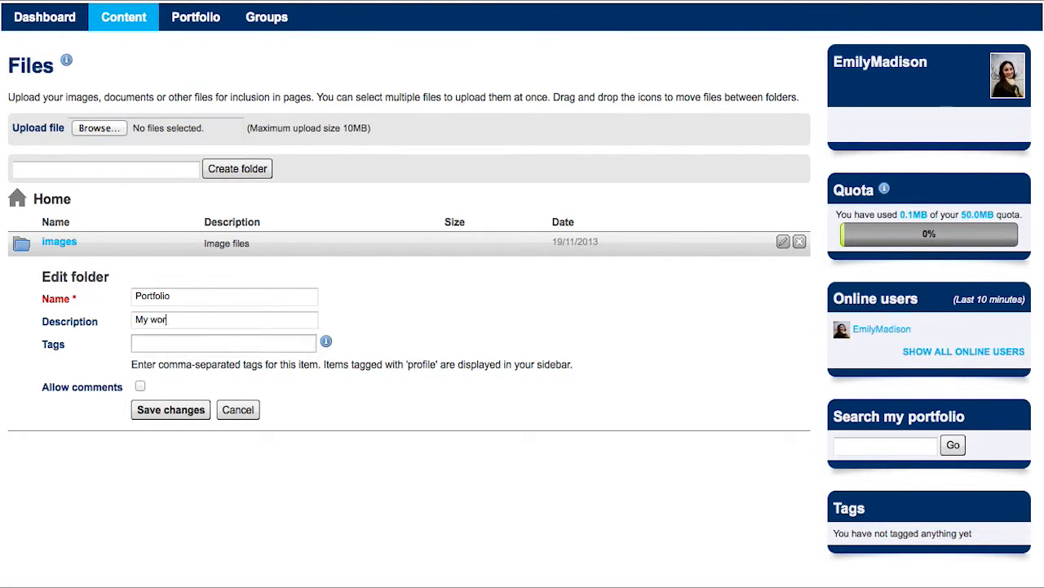
click(270, 344)
text(design,)
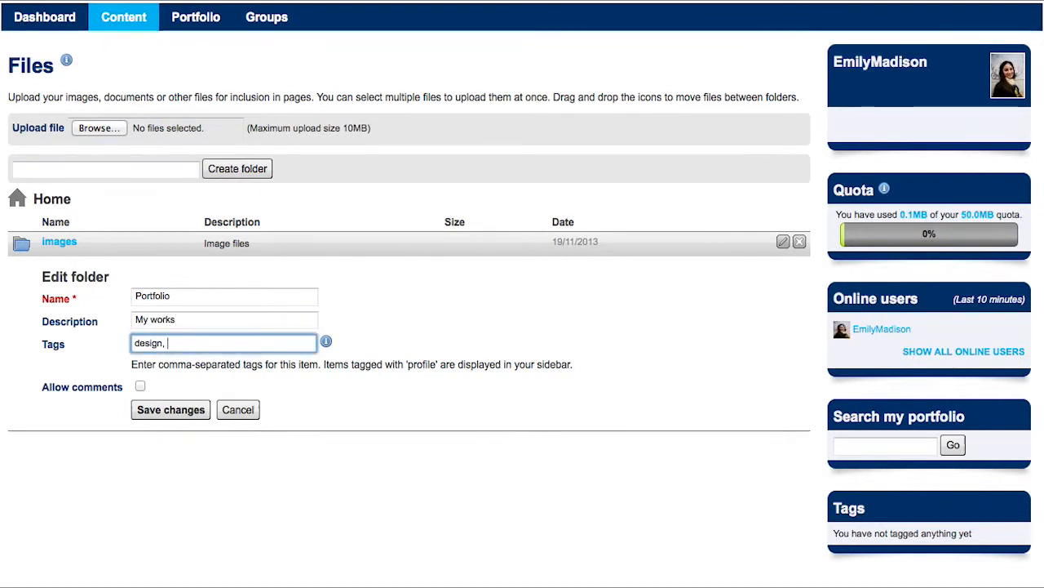
text( works)
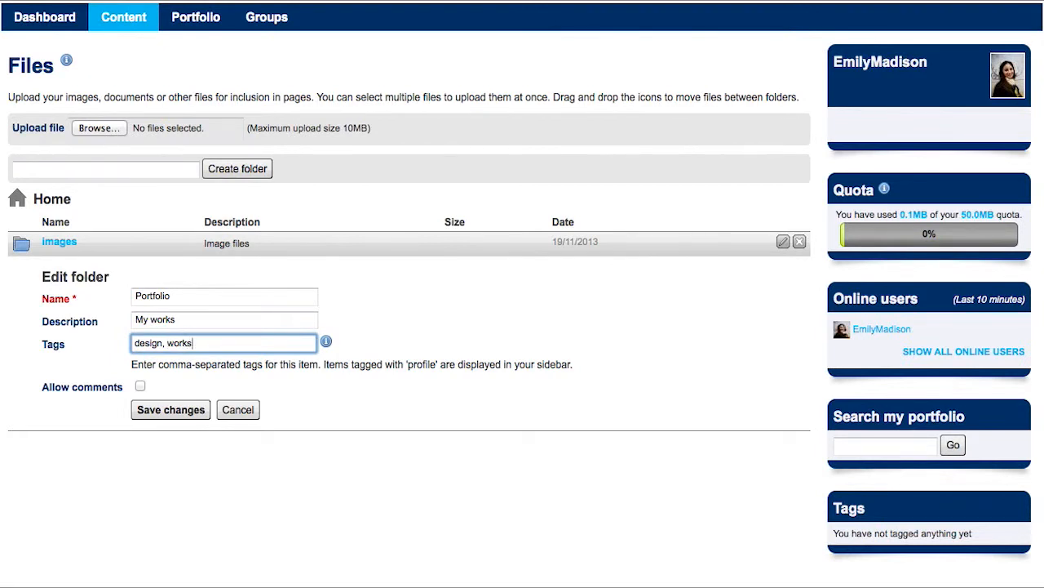
text(, study)
click(140, 388)
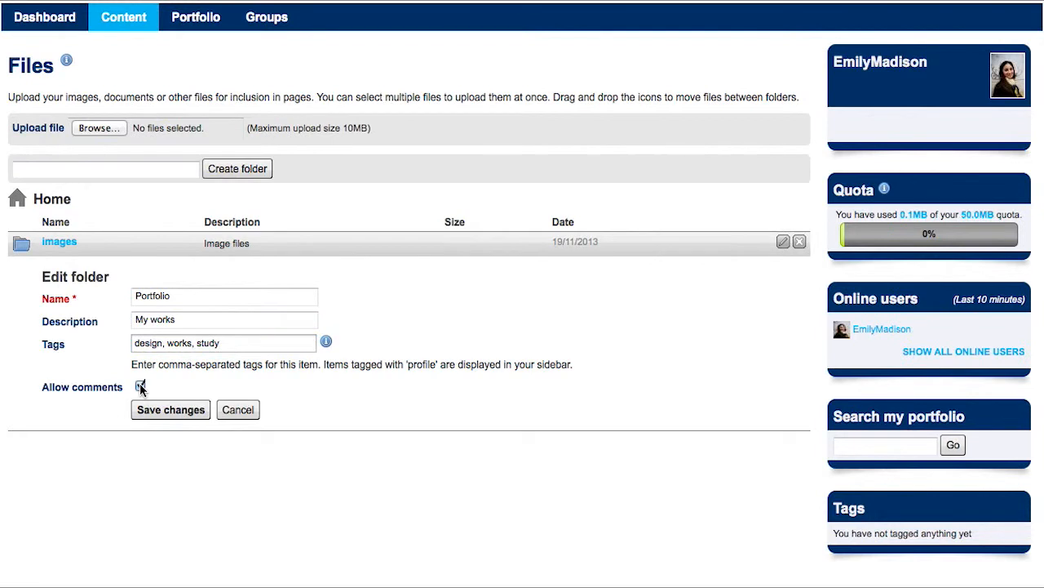
click(173, 410)
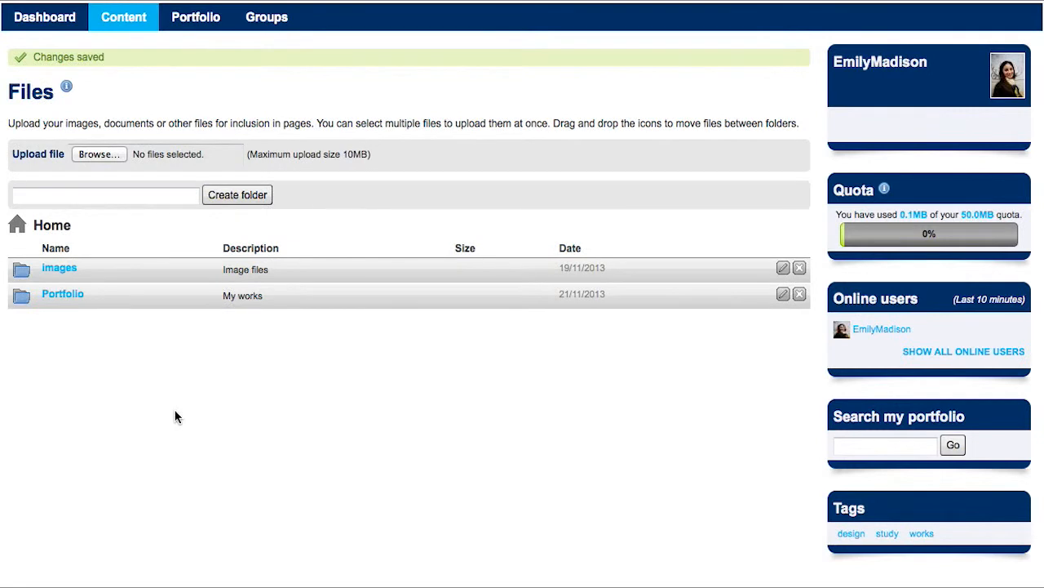
Open the Portfolio folder and pick the 409 KB portfolio PDF to upload into it.
click(60, 295)
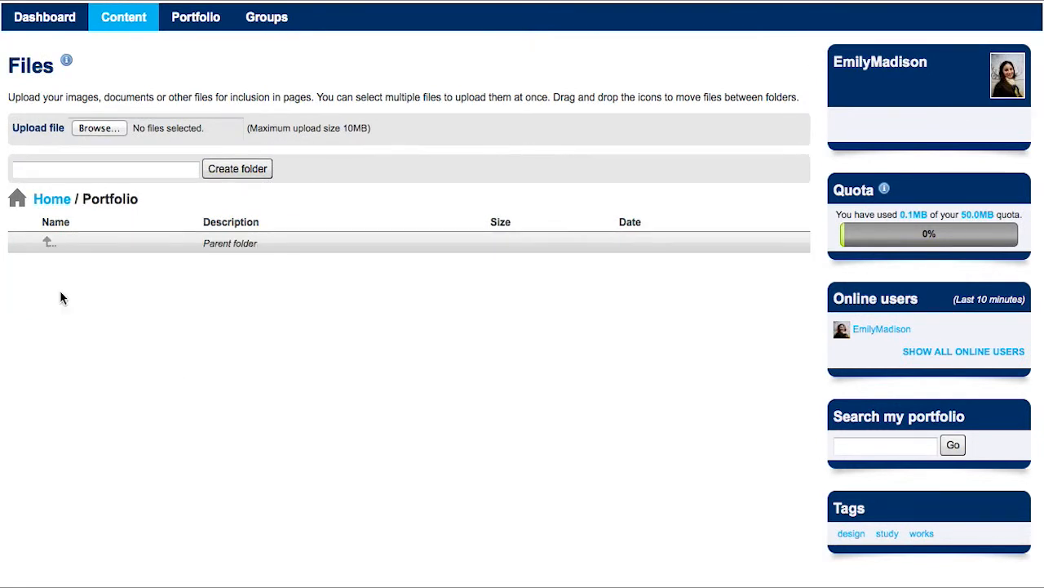
click(102, 129)
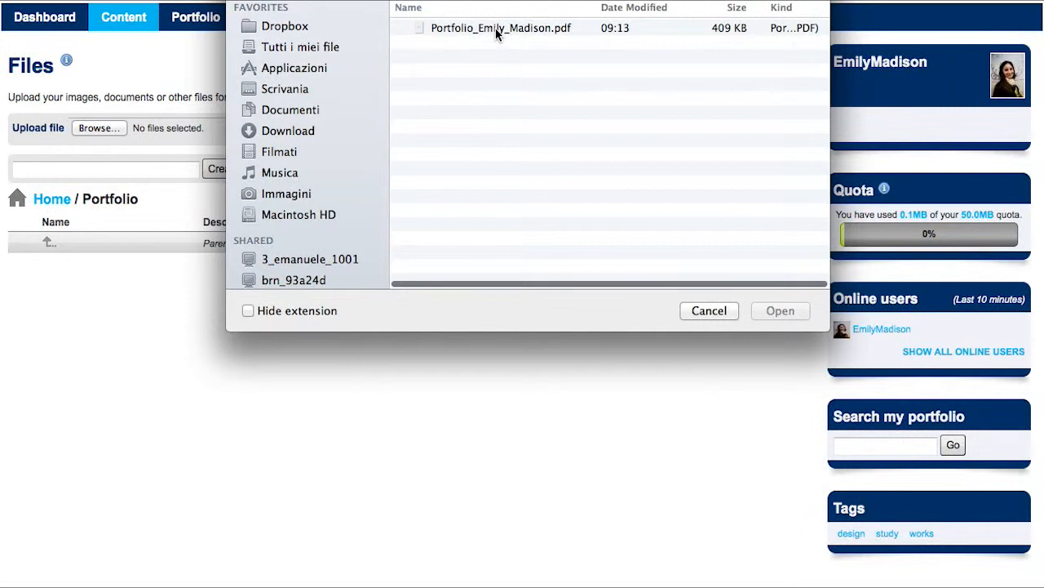
click(495, 28)
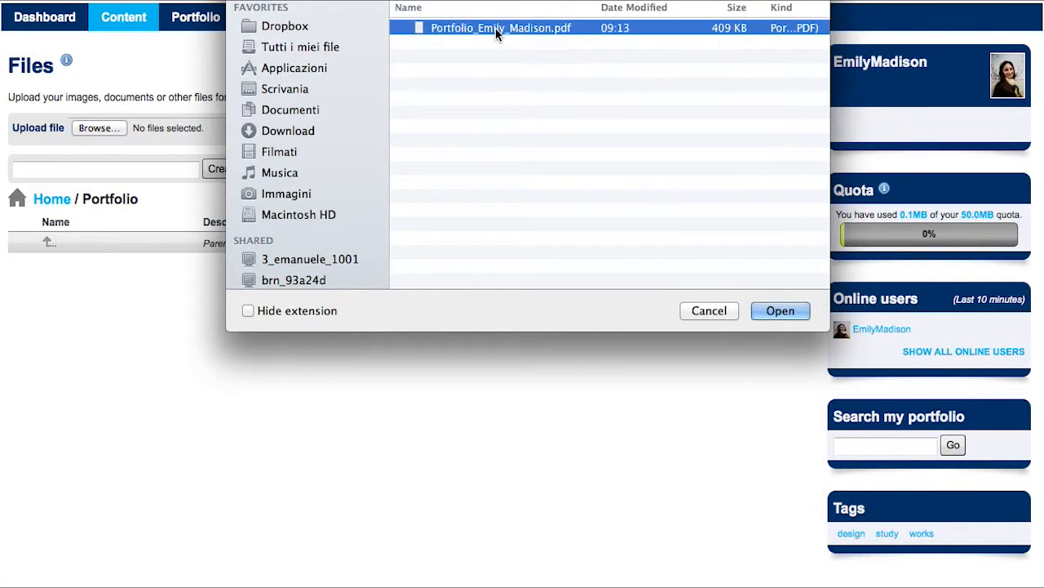
click(785, 310)
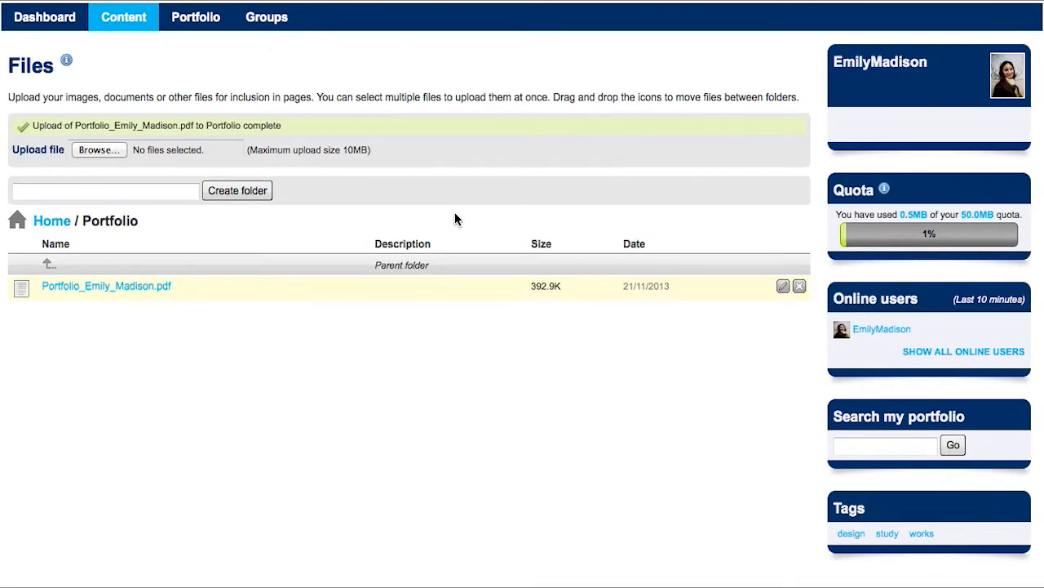
Open the uploaded portfolio PDF and scroll through its cover page.
click(144, 287)
scroll(145, 290, down, 2)
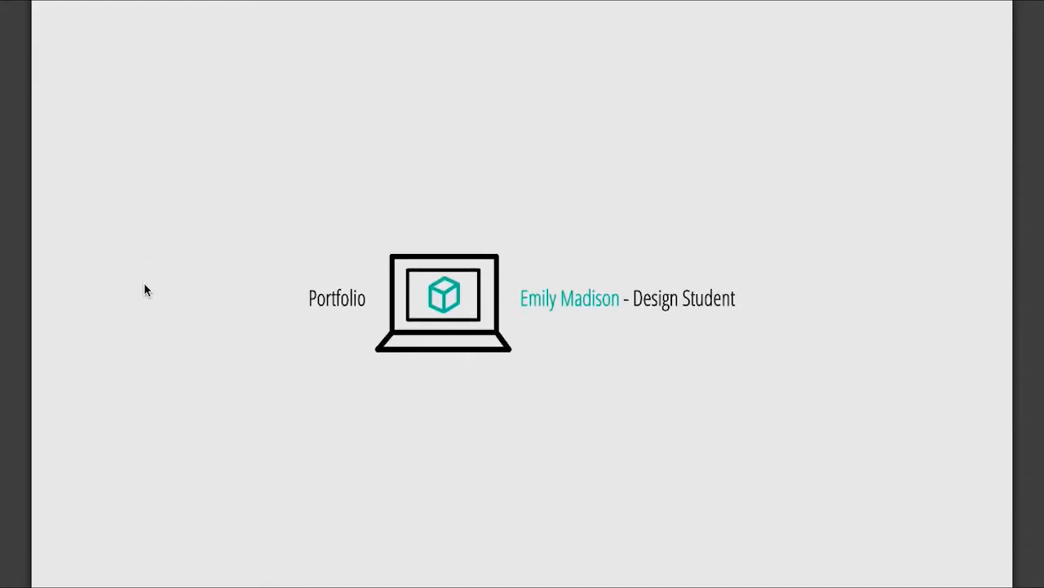
scroll(144, 289, down, 3)
scroll(143, 290, up, 2)
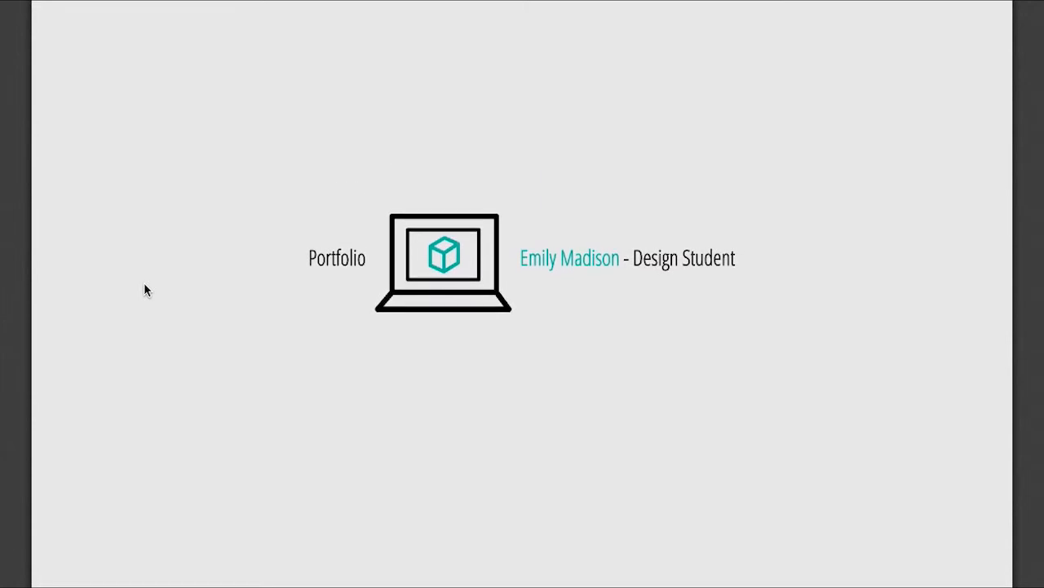
scroll(144, 287, down, 2)
scroll(144, 287, up, 2)
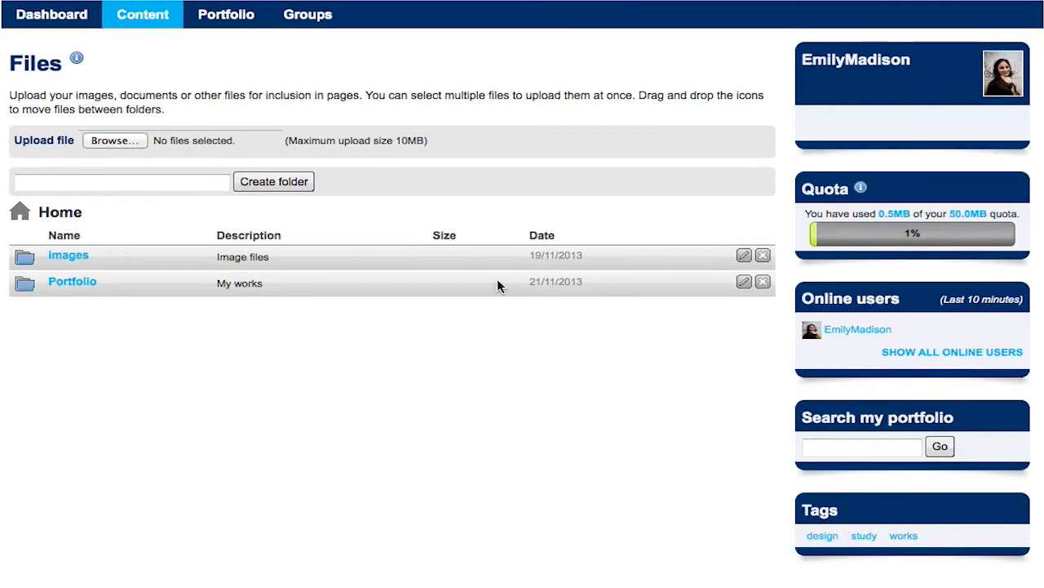
Go to the Journal page under Content and open its Settings.
mouse_move(163, 17)
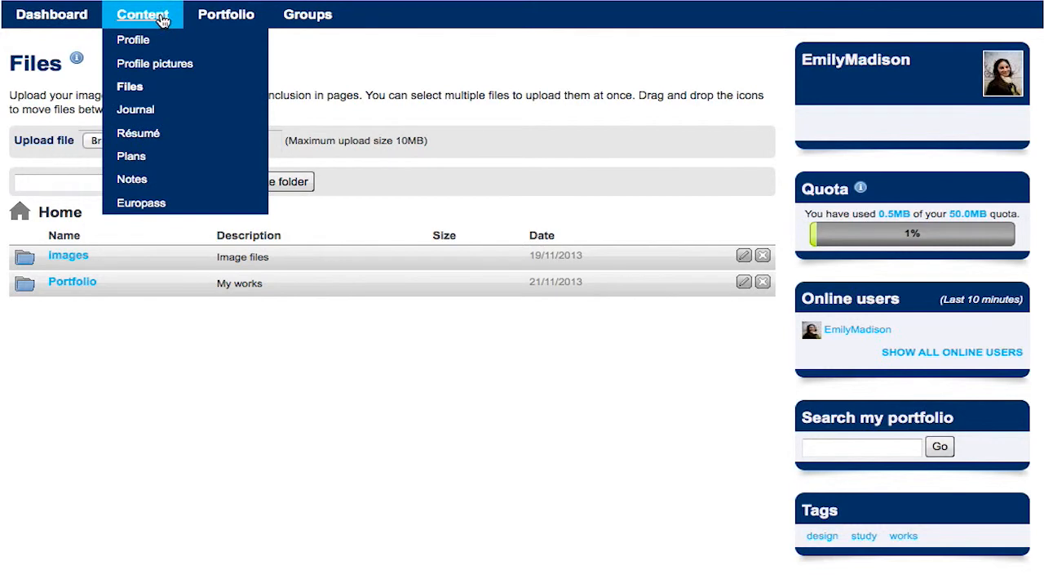
click(146, 111)
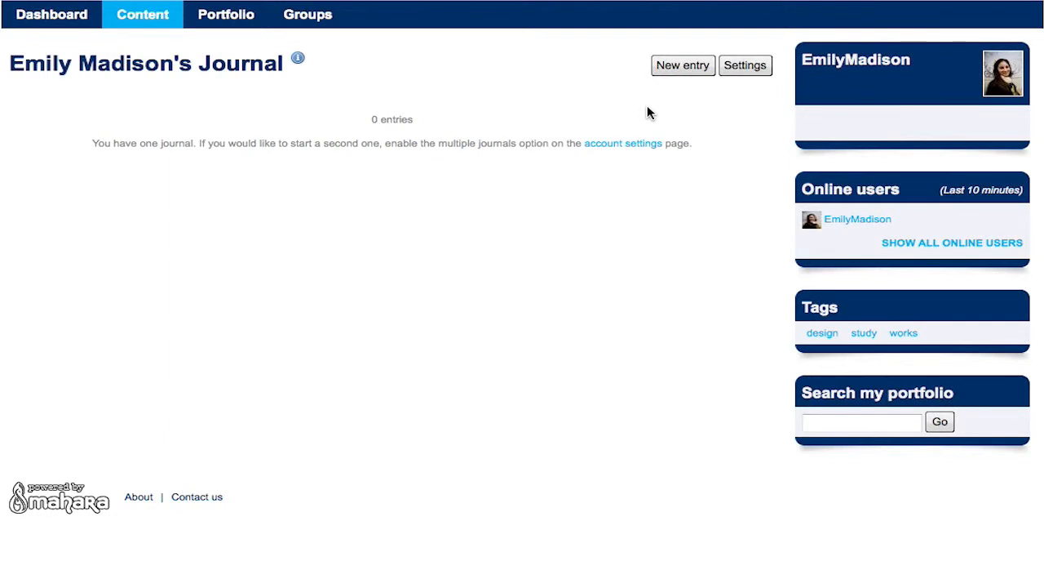
click(764, 69)
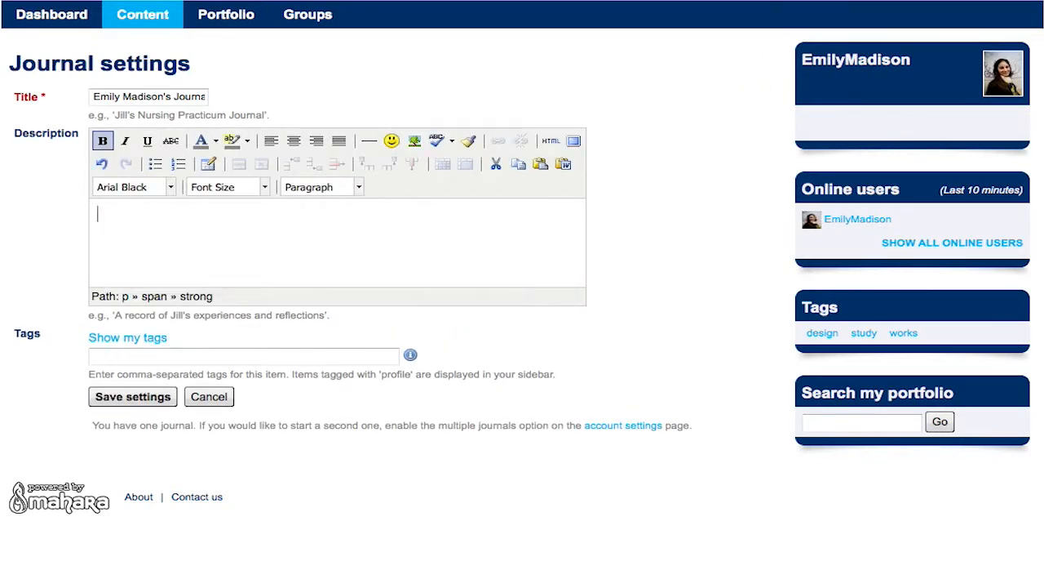
Paste the description 'Here i gather any ideas on design !!!' and format it non-bold italic Arial.
text(Here i gather any ideas on design !!!)
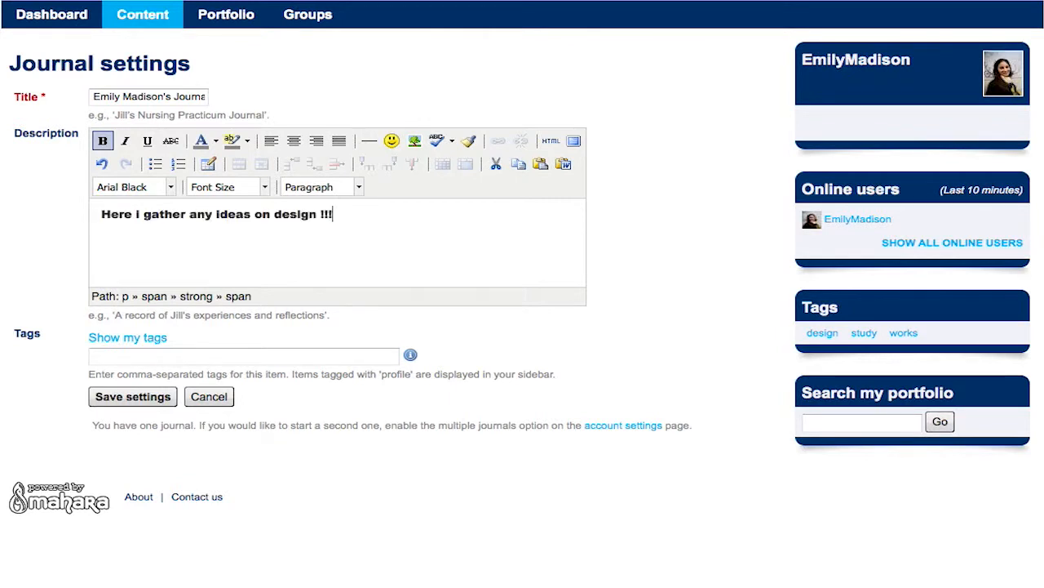
drag(354, 212, 90, 216)
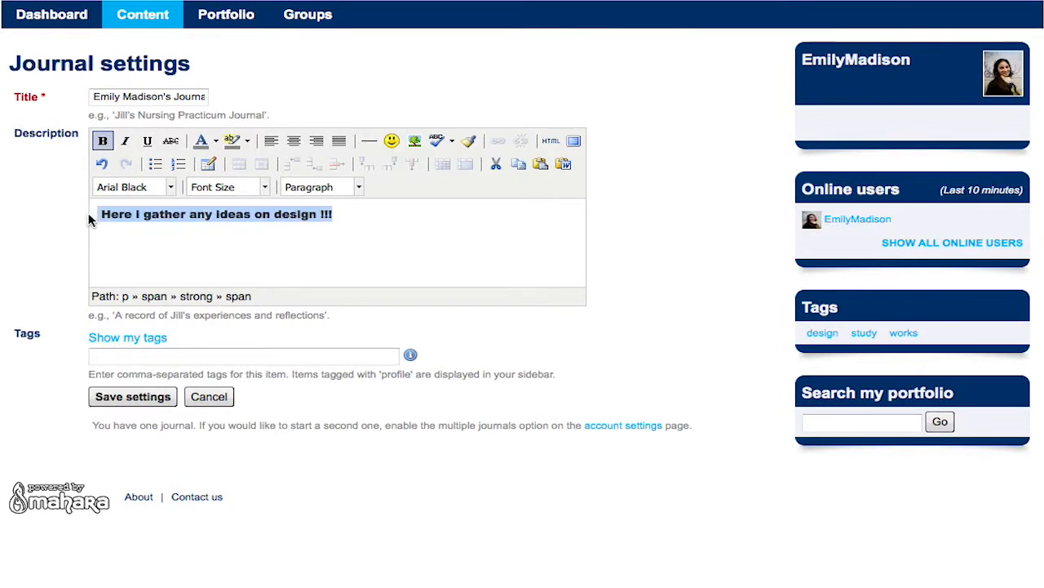
click(103, 141)
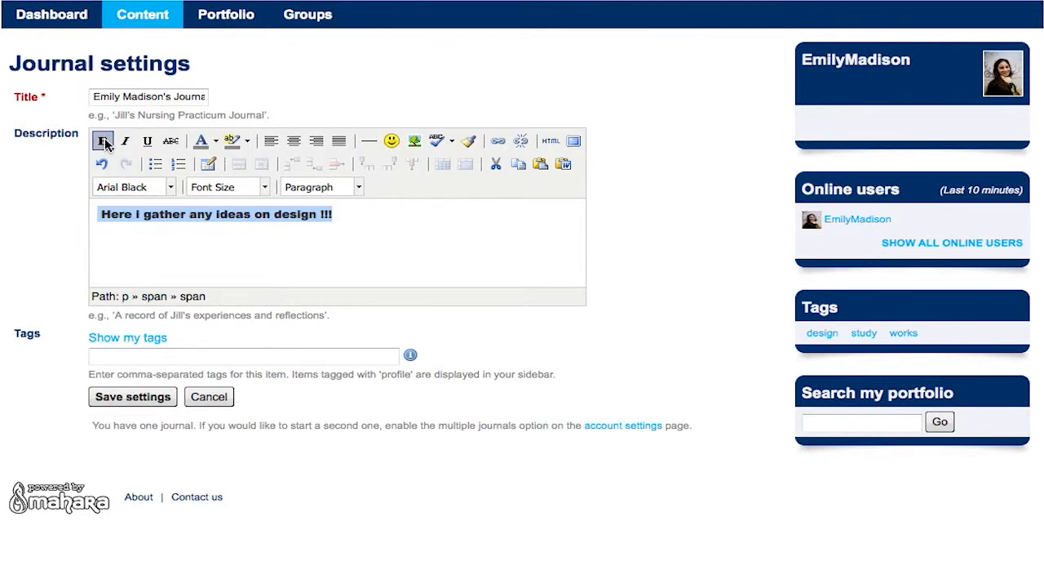
click(170, 188)
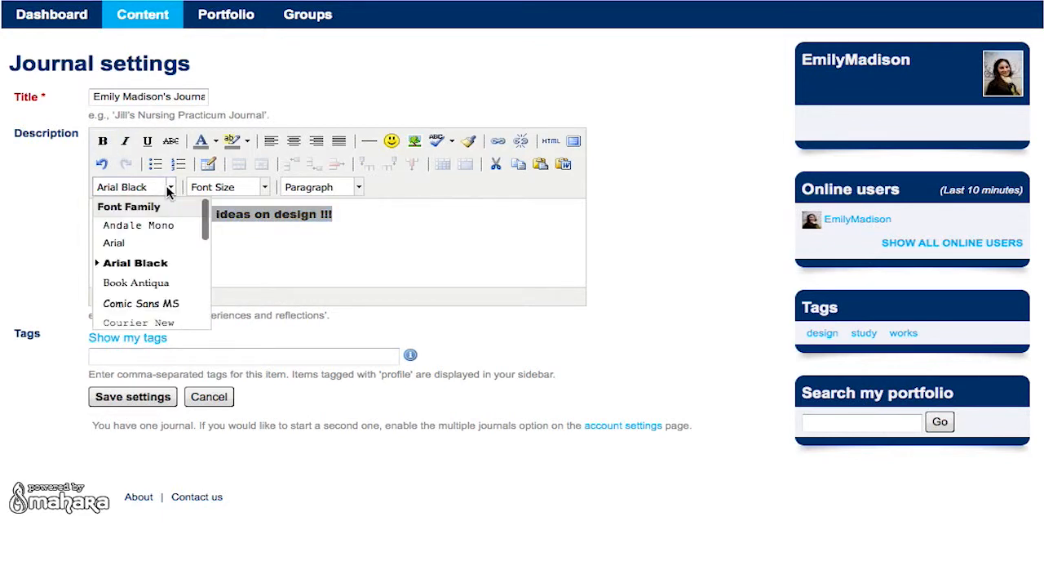
click(143, 243)
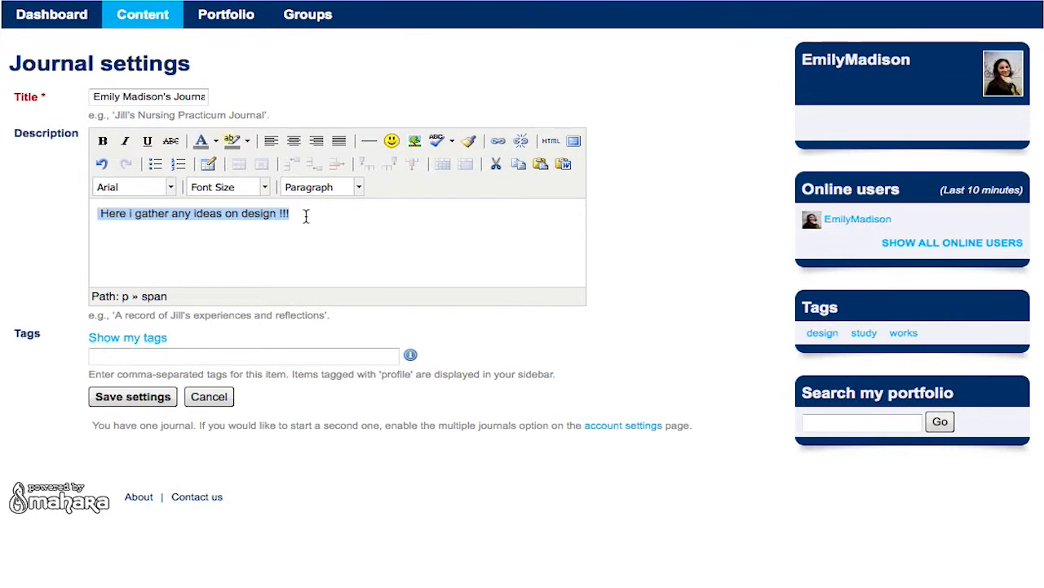
click(125, 140)
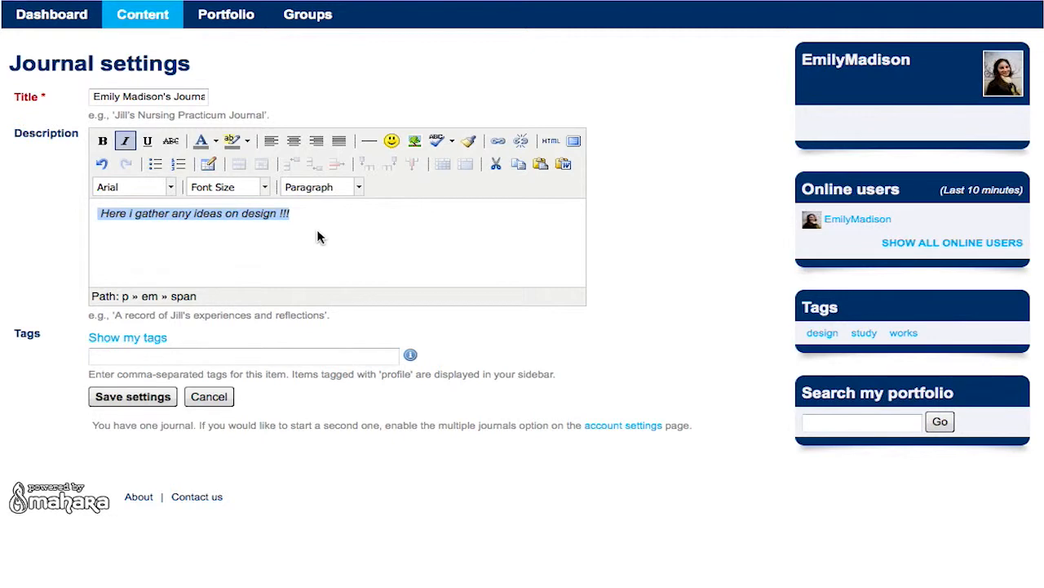
Tag the journal Design and save the settings.
click(278, 357)
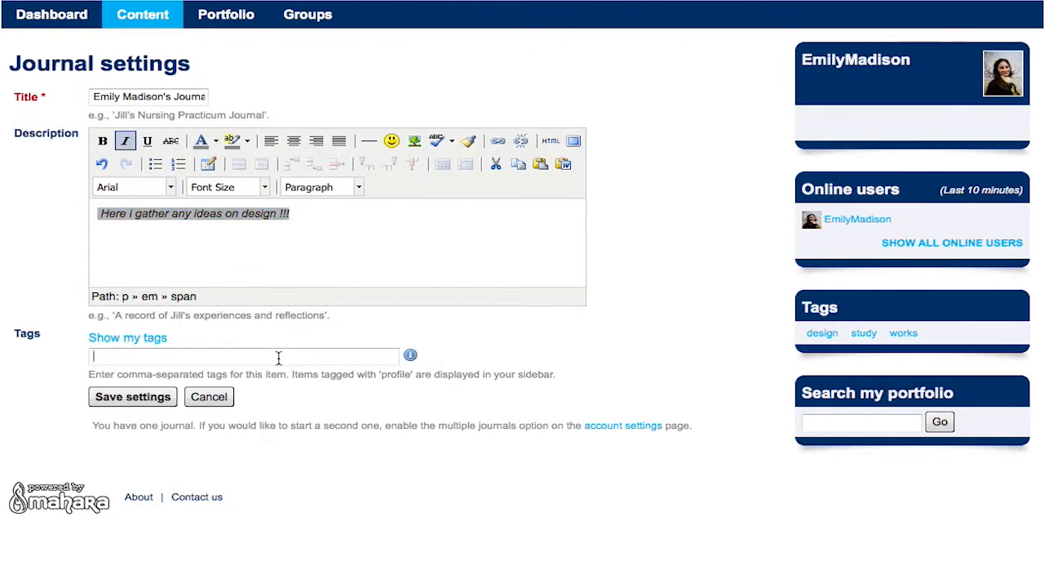
text(Design)
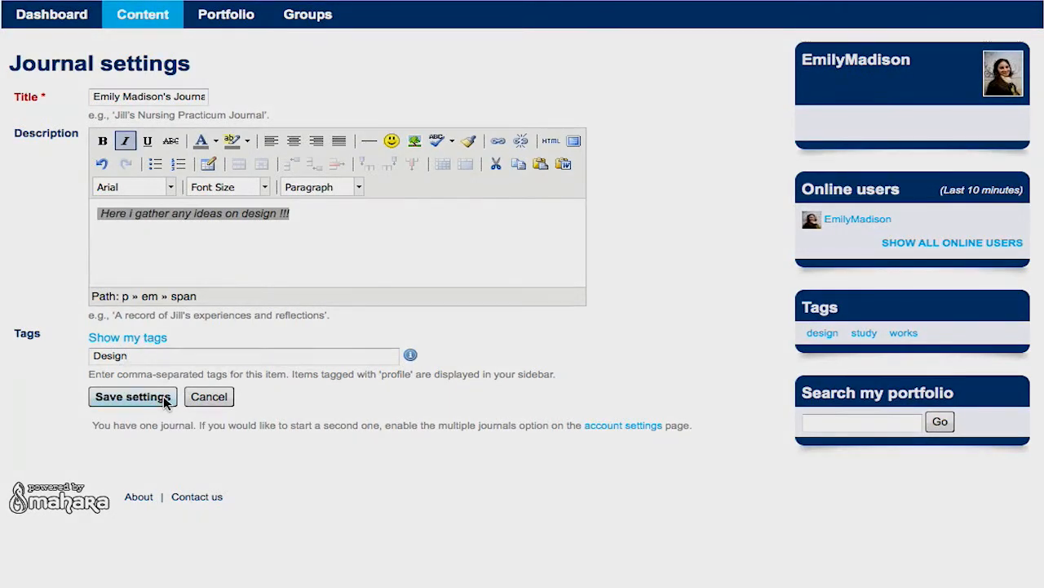
click(163, 396)
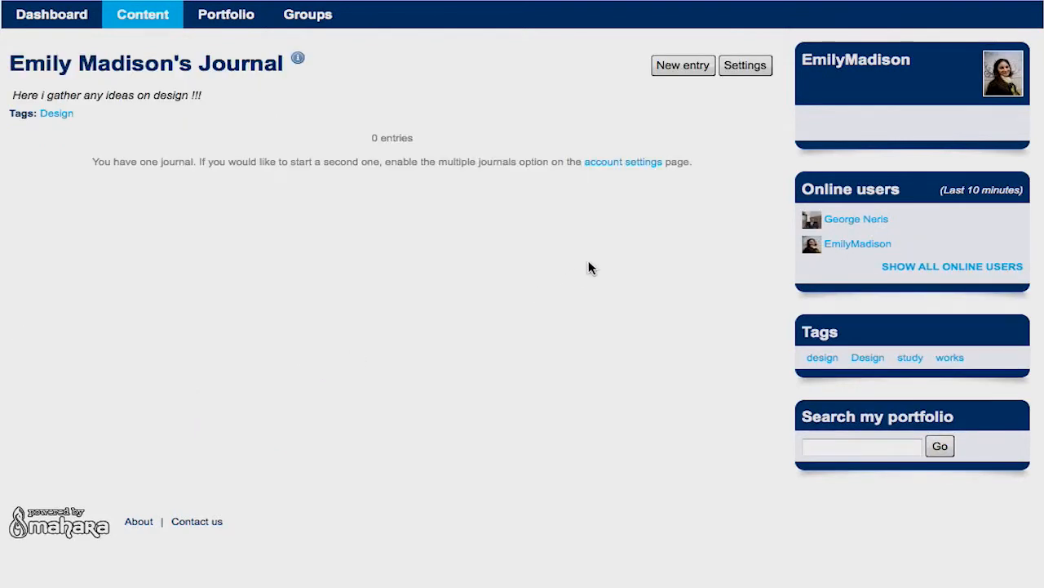
Start a new journal entry titled 'Shelf Life', paste the article body and justify it.
click(676, 70)
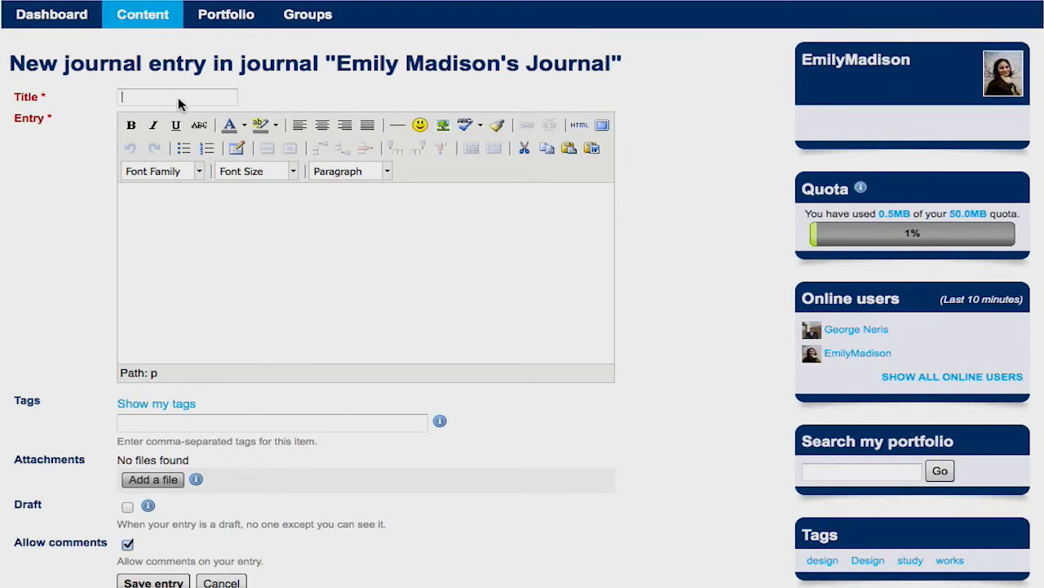
key(ctrl+v)
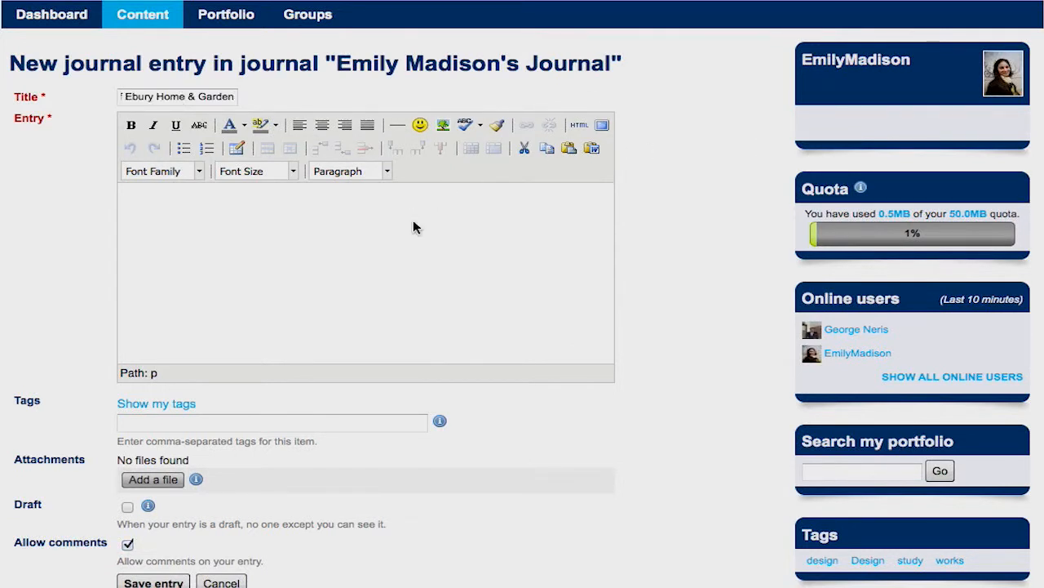
click(391, 212)
key(ctrl+v)
drag(568, 349, 99, 171)
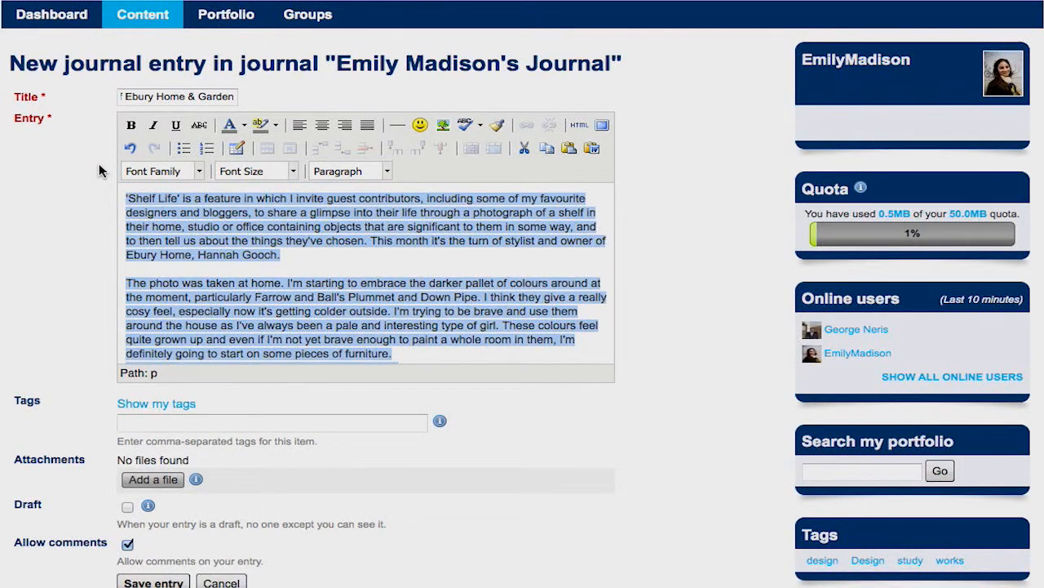
click(368, 126)
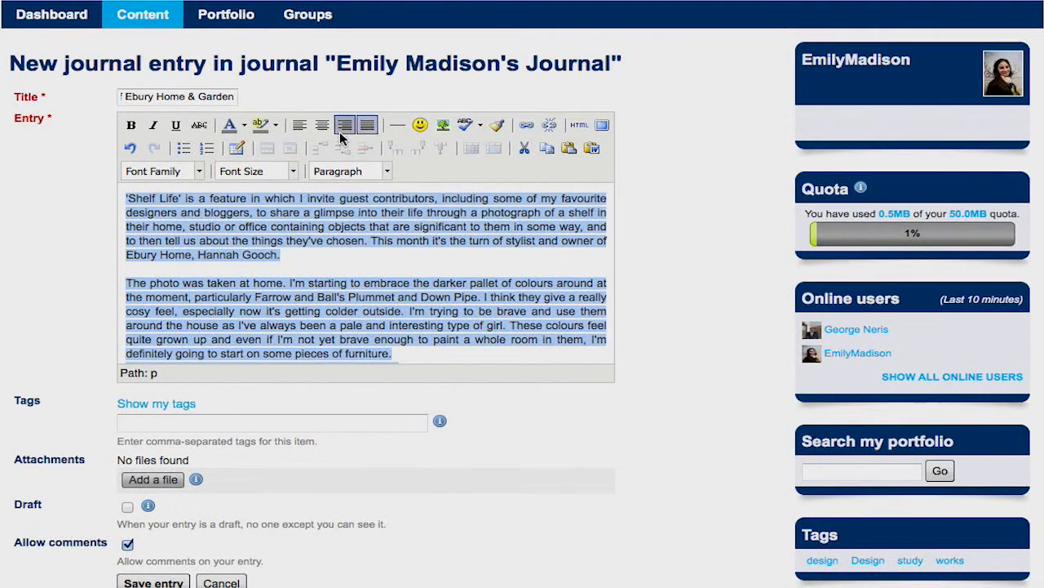
Italicize the first paragraph and make the words 'Ebury Home' bold.
click(310, 256)
drag(310, 255, 122, 199)
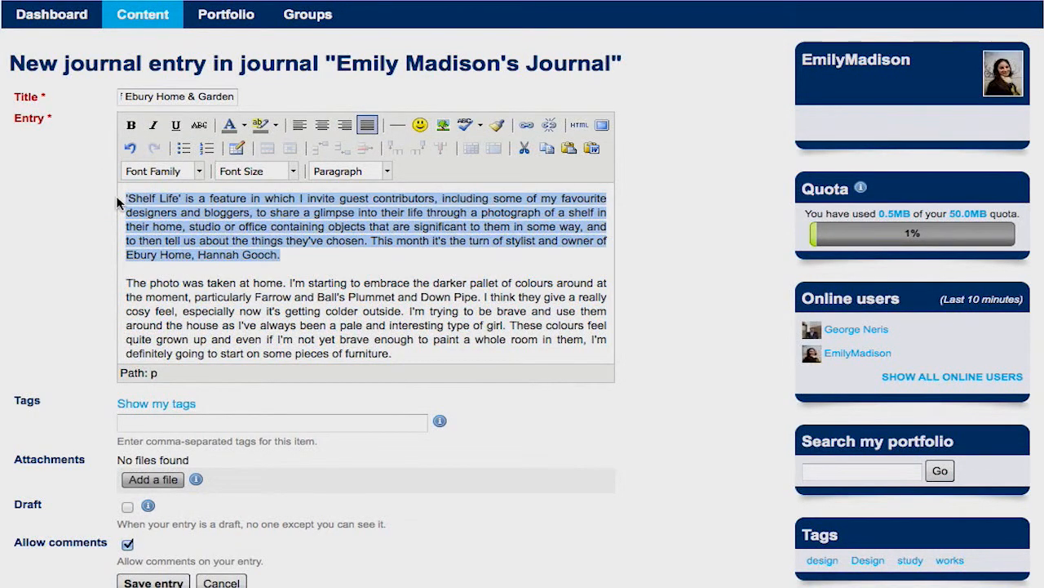
click(153, 127)
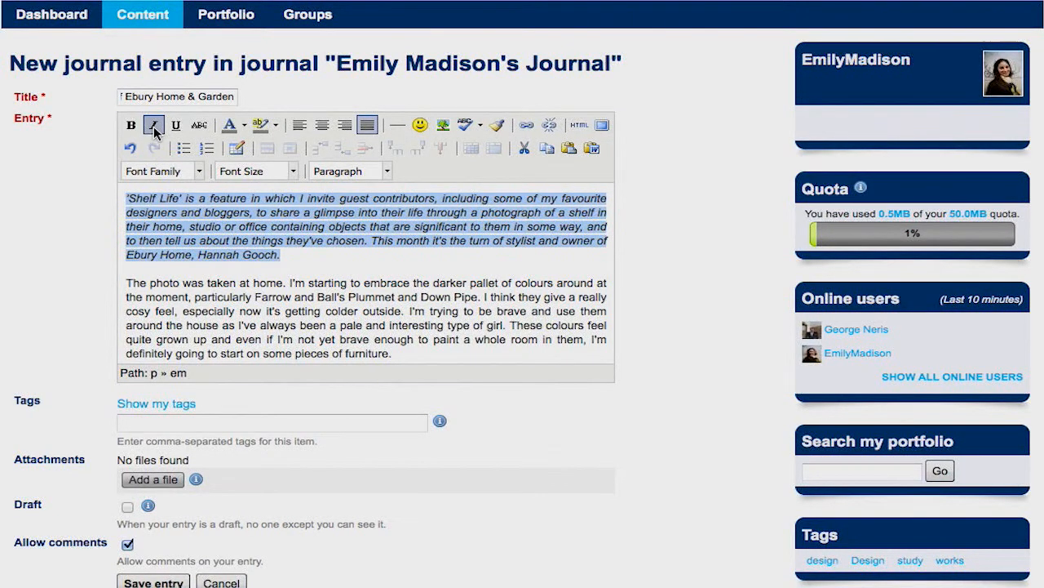
click(367, 268)
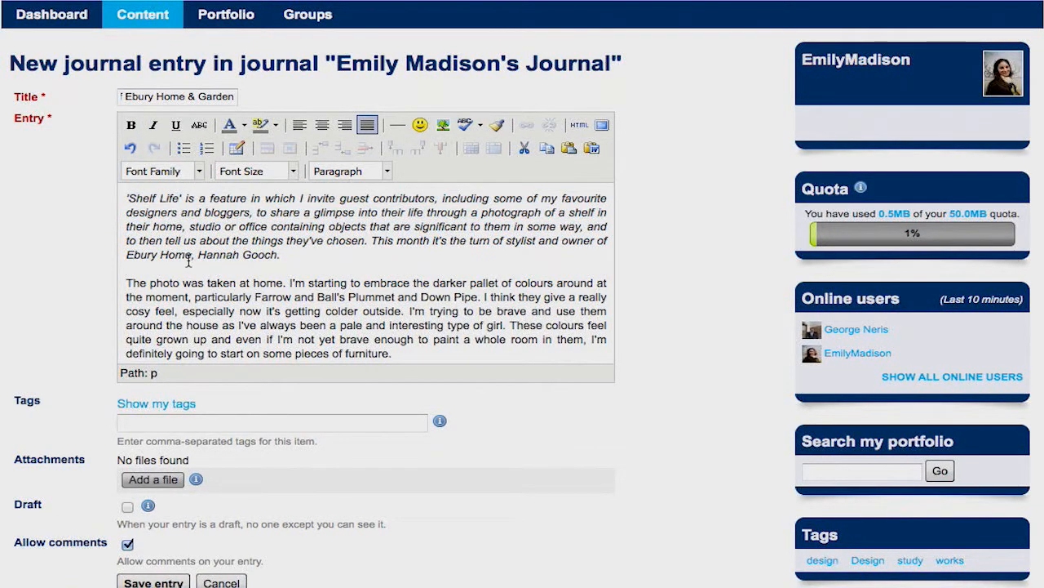
drag(191, 258, 126, 260)
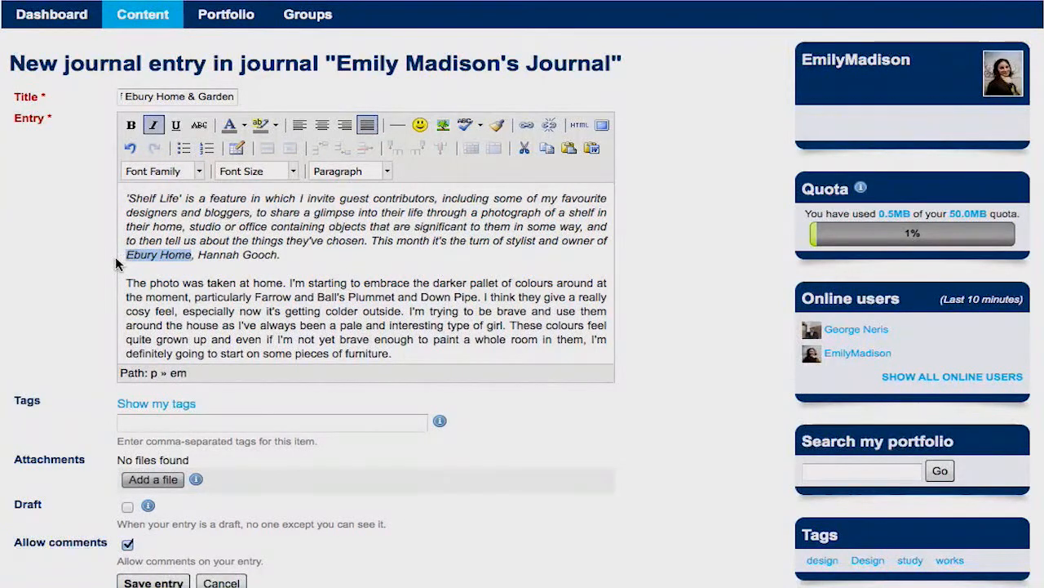
click(131, 125)
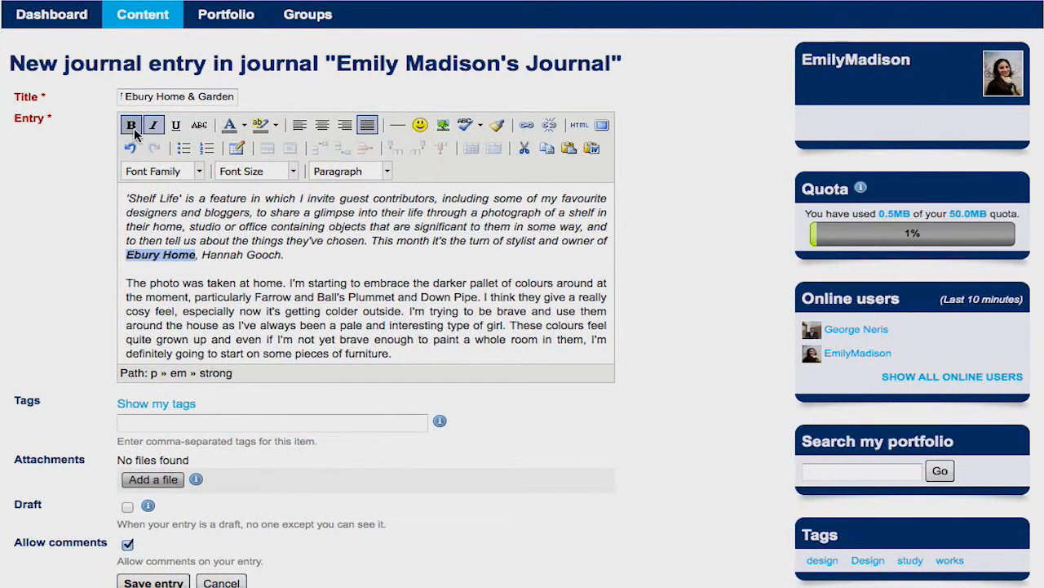
click(312, 259)
Add ' -' after the book author's name and tag the entry 'Design, Garden'.
scroll(313, 259, down, 3)
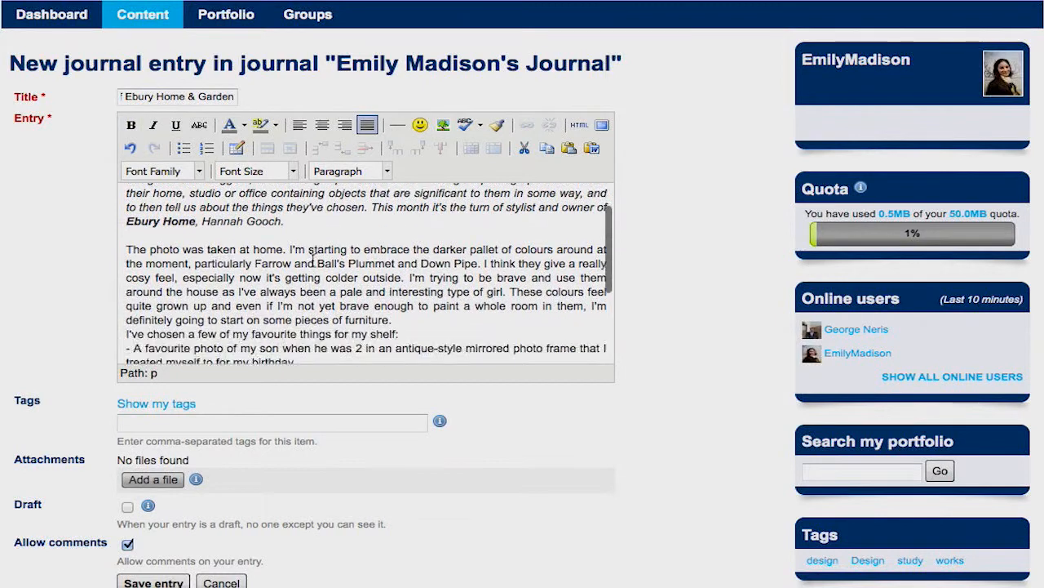
scroll(312, 259, down, 1)
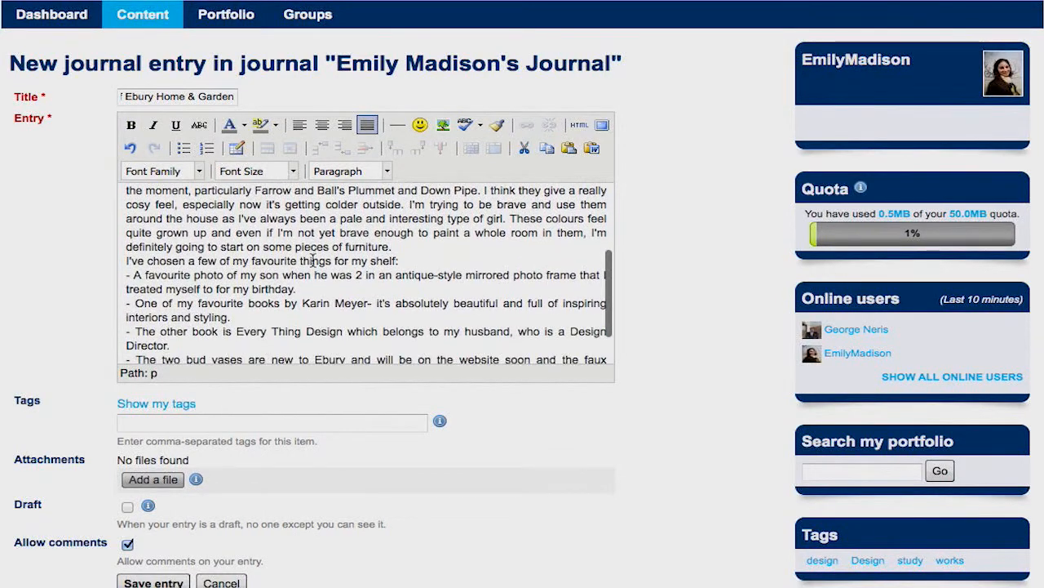
click(370, 308)
text(-)
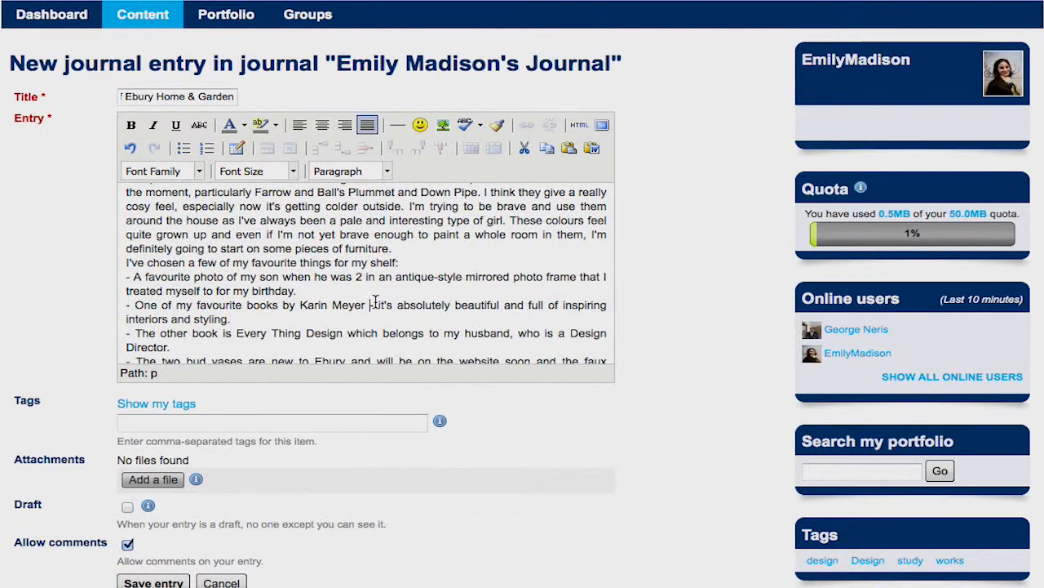
scroll(373, 300, down, 3)
click(202, 425)
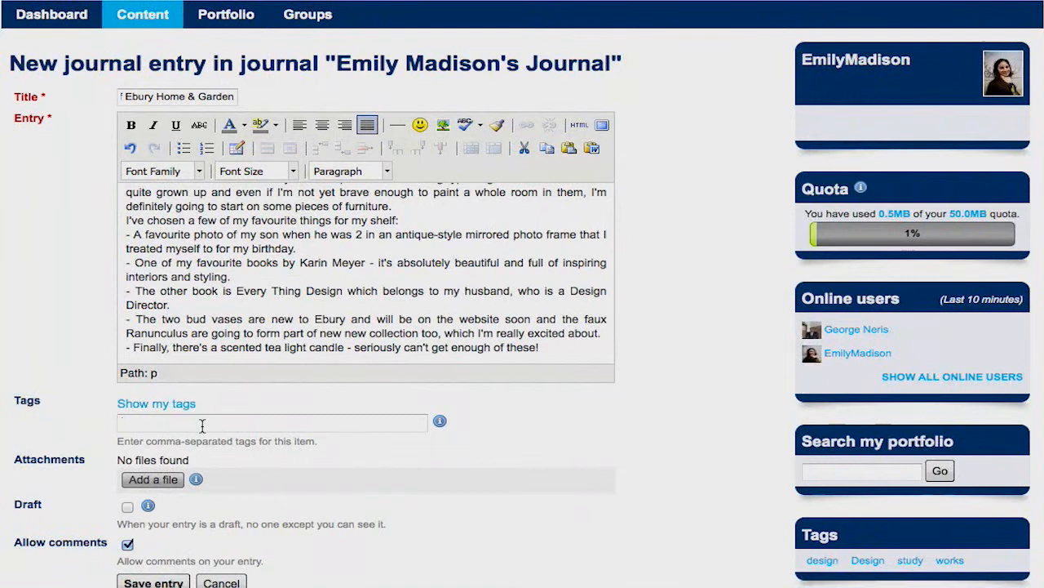
text(Design, Garden)
Save the 'Shelf Life' entry so it is published, dated 21 November 2013.
click(149, 577)
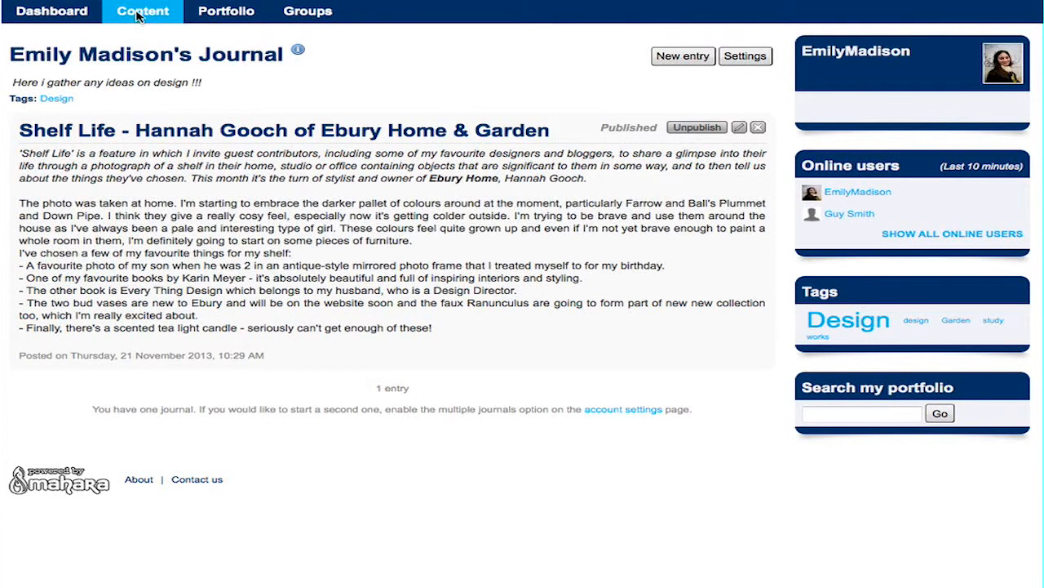
On the Résumé page, paste the prepared engineering and product-design cover letter and save it.
mouse_move(139, 16)
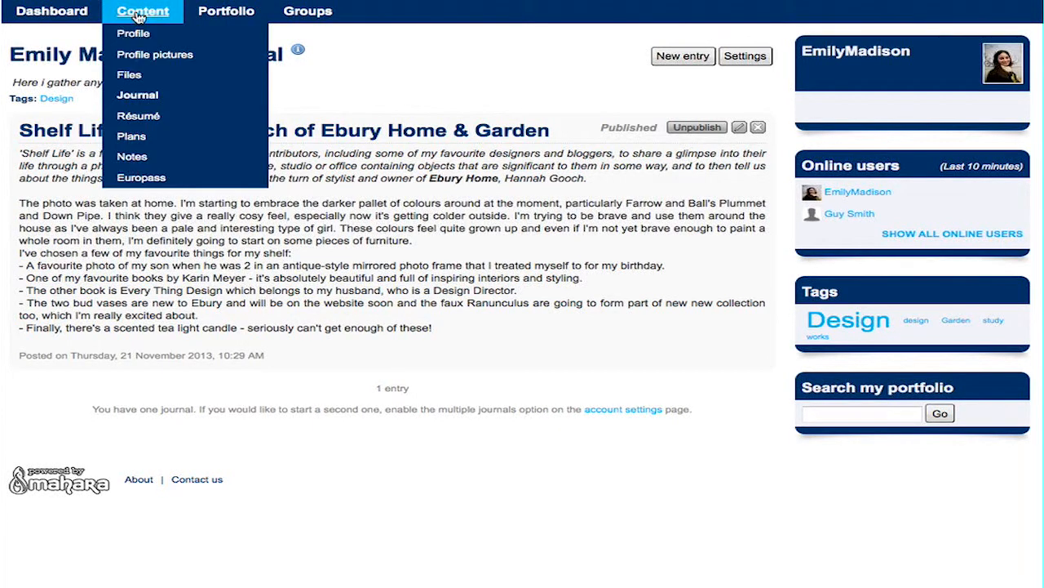
click(142, 116)
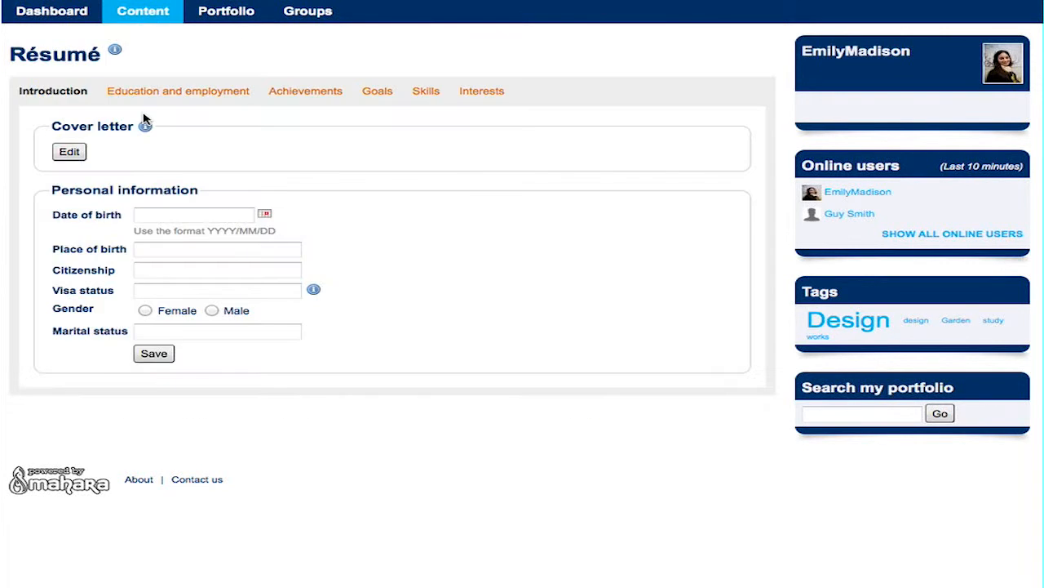
click(70, 151)
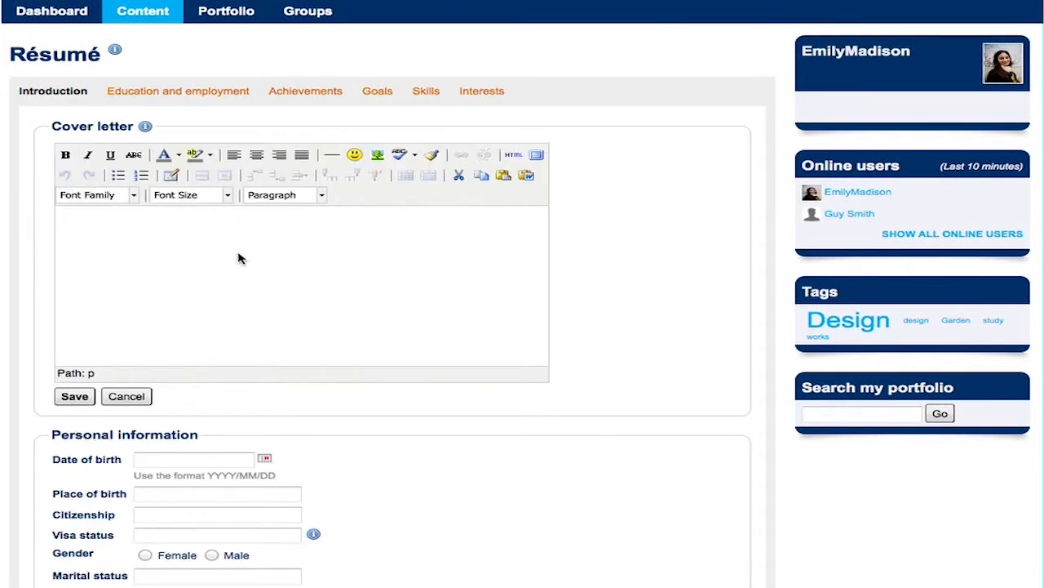
key(ctrl+v)
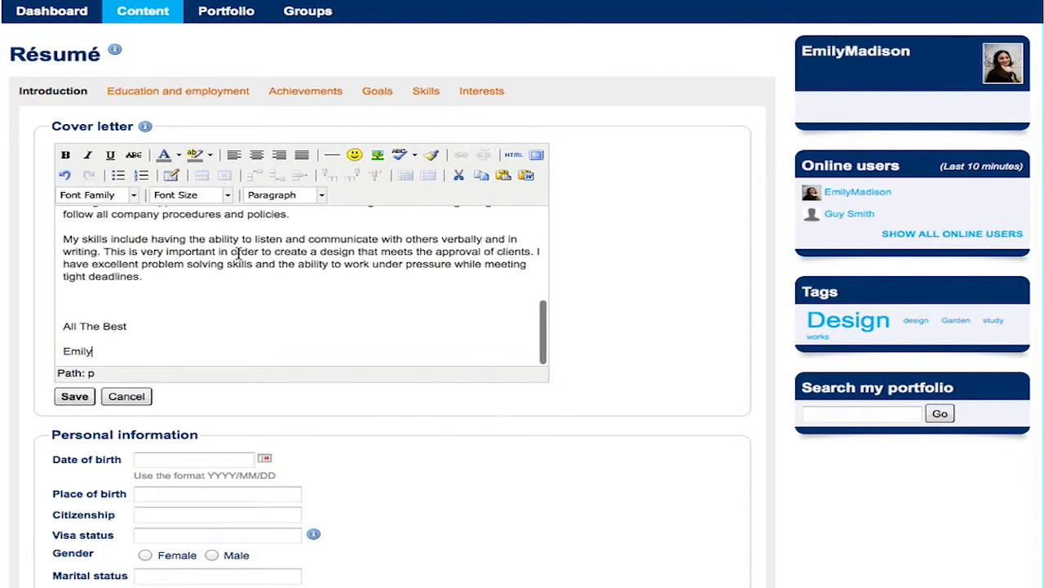
scroll(236, 251, up, 5)
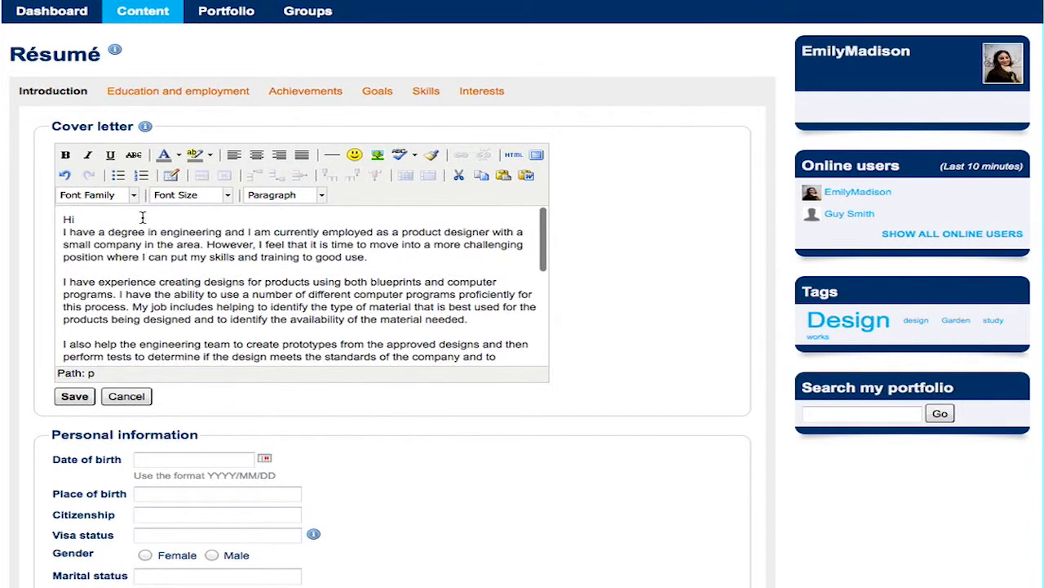
scroll(142, 218, down, 5)
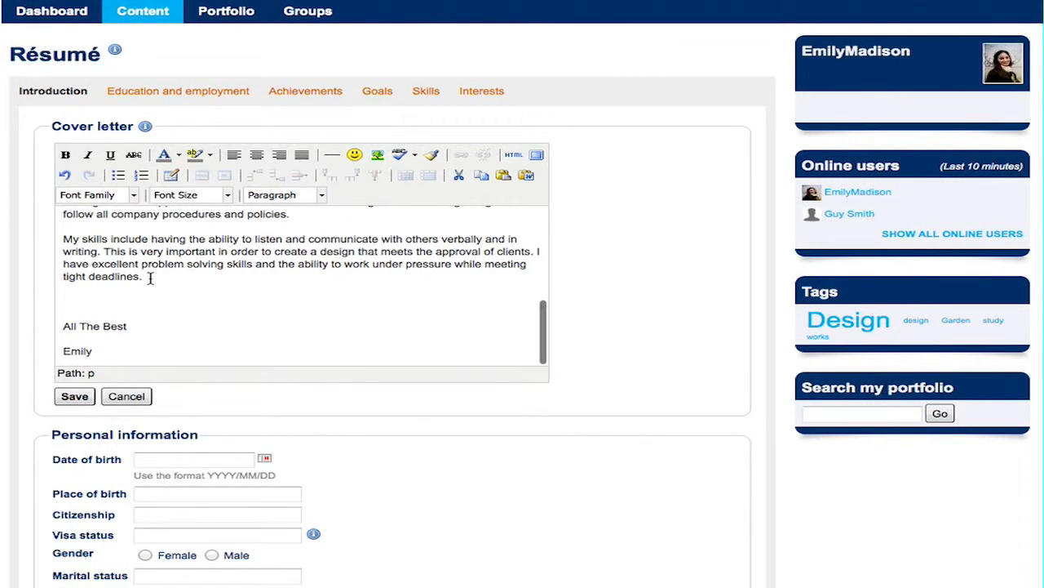
scroll(150, 278, up, 2)
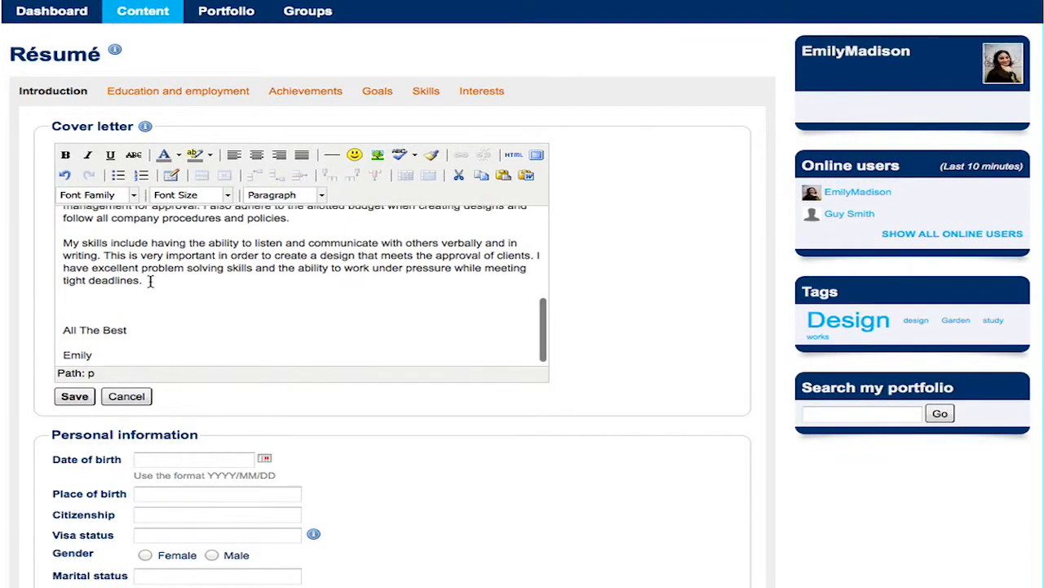
click(74, 396)
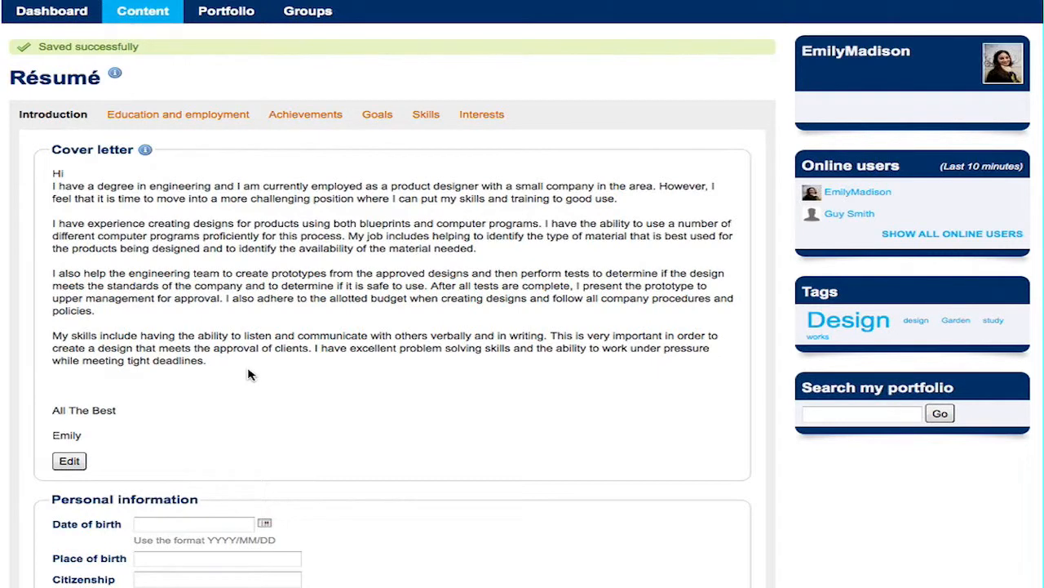
scroll(250, 374, down, 5)
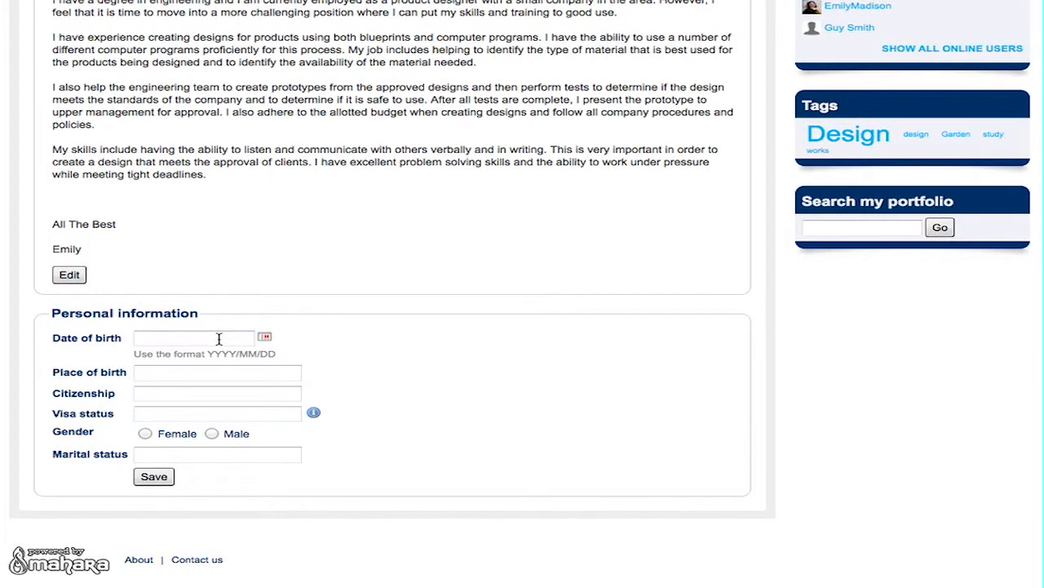
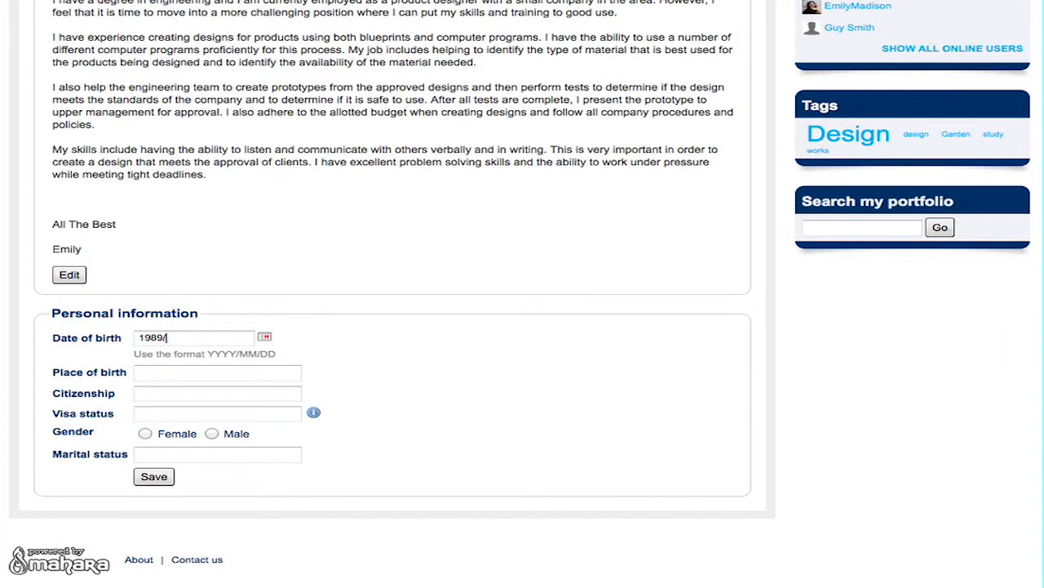
click(220, 372)
text(London)
text(British)
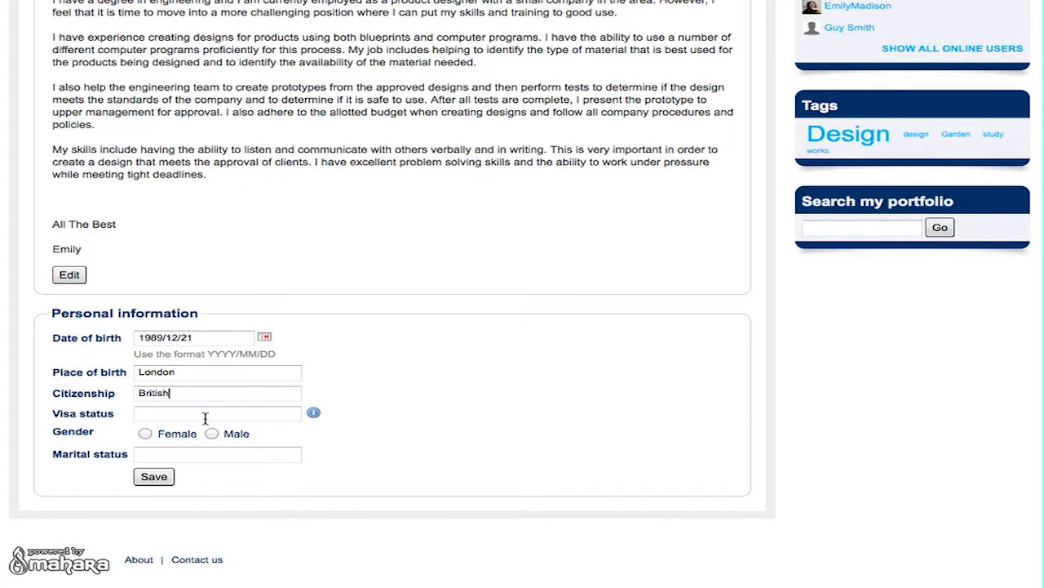
click(145, 433)
click(181, 453)
text(Single)
click(164, 479)
click(165, 481)
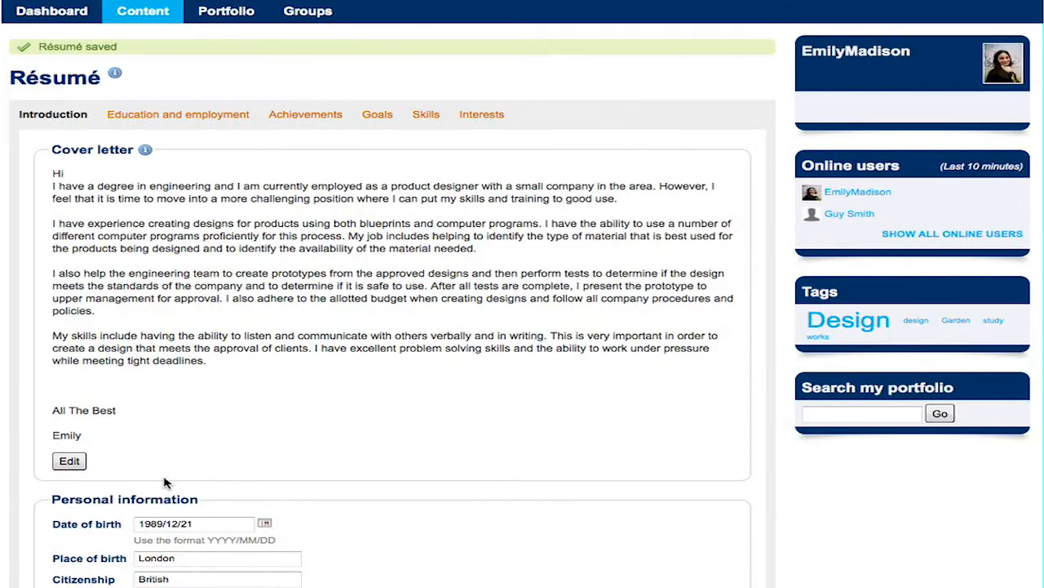
Go to the résumé's Education and employment section.
scroll(179, 400, down, 5)
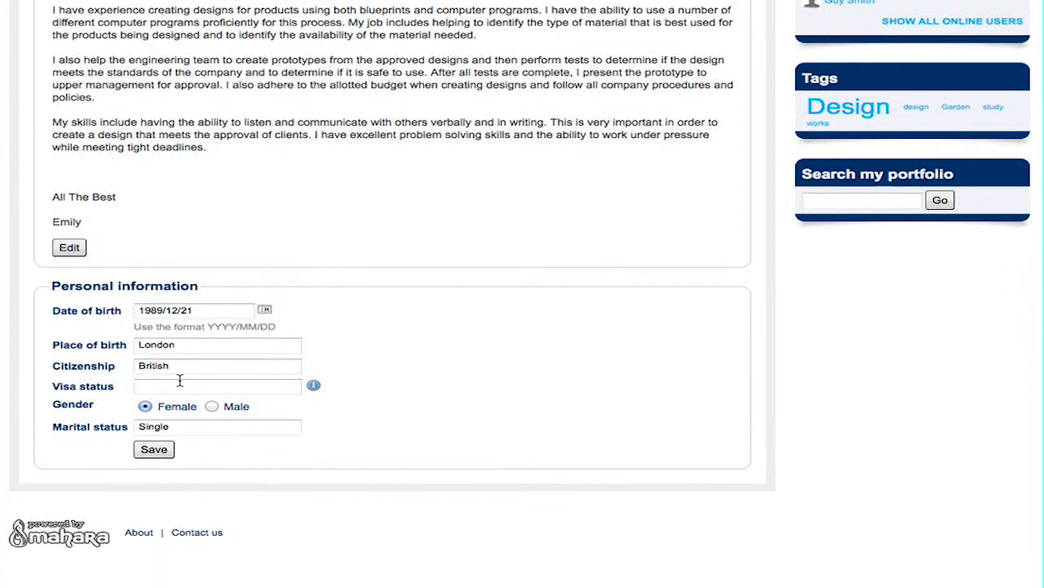
scroll(182, 385, up, 5)
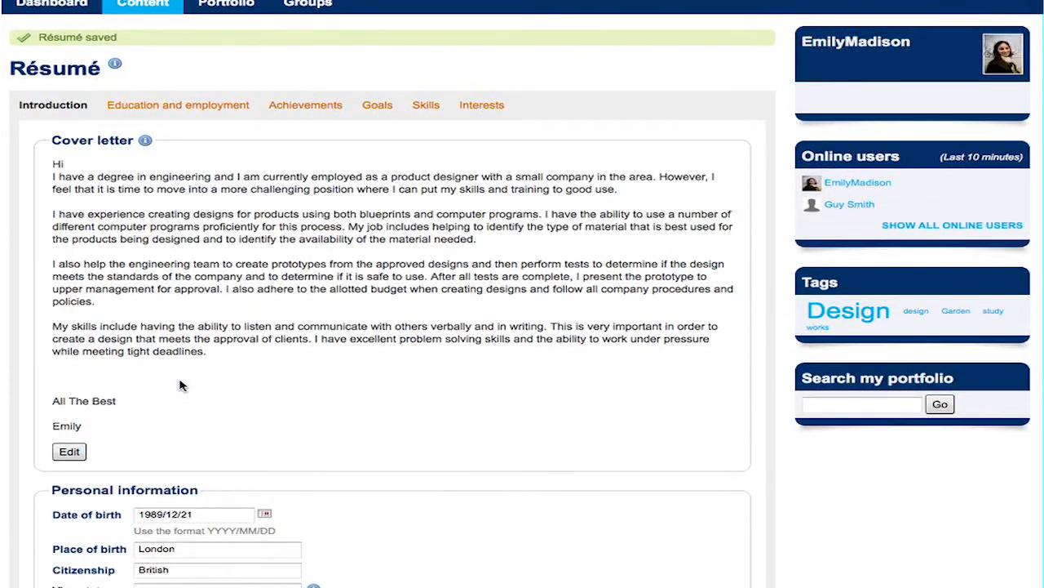
click(187, 111)
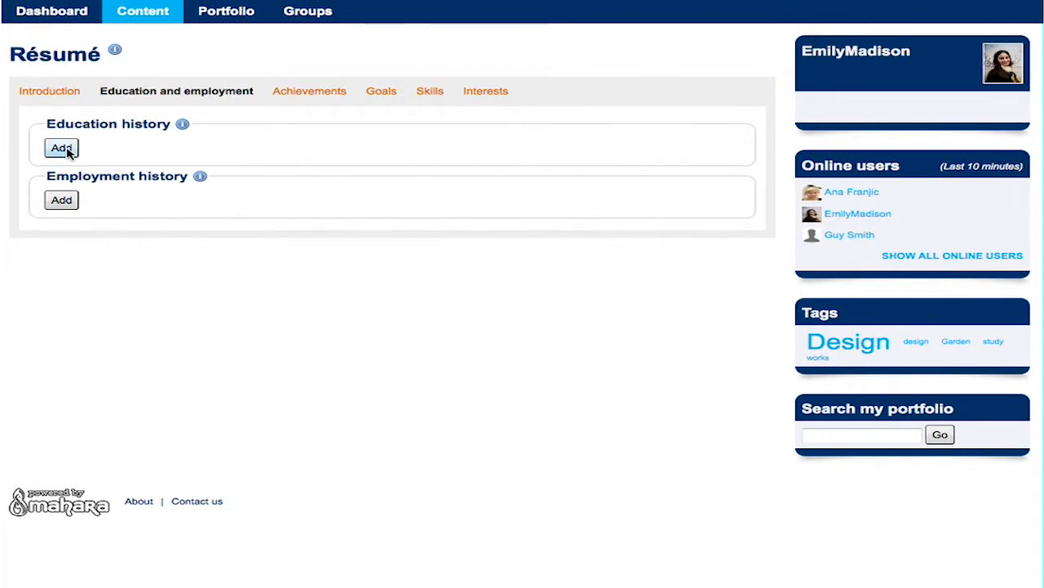
Start a new education entry running from September 2009 to July 2012.
click(62, 148)
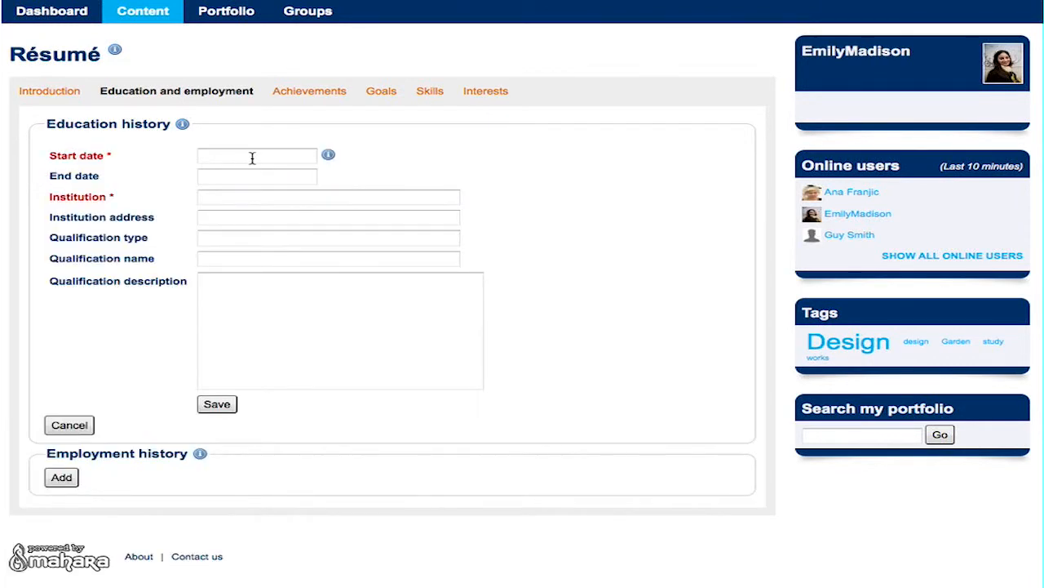
click(328, 156)
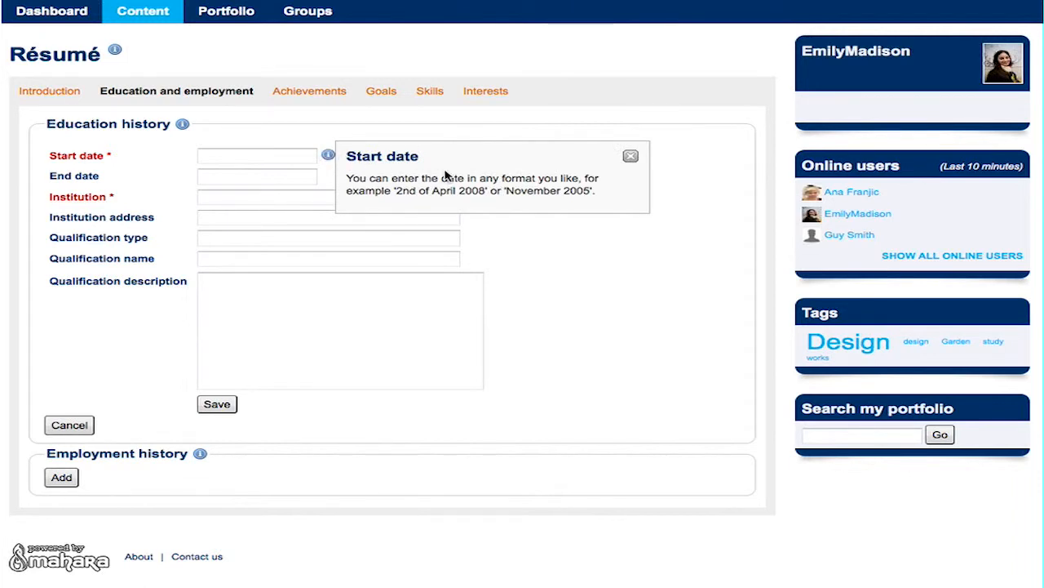
click(632, 159)
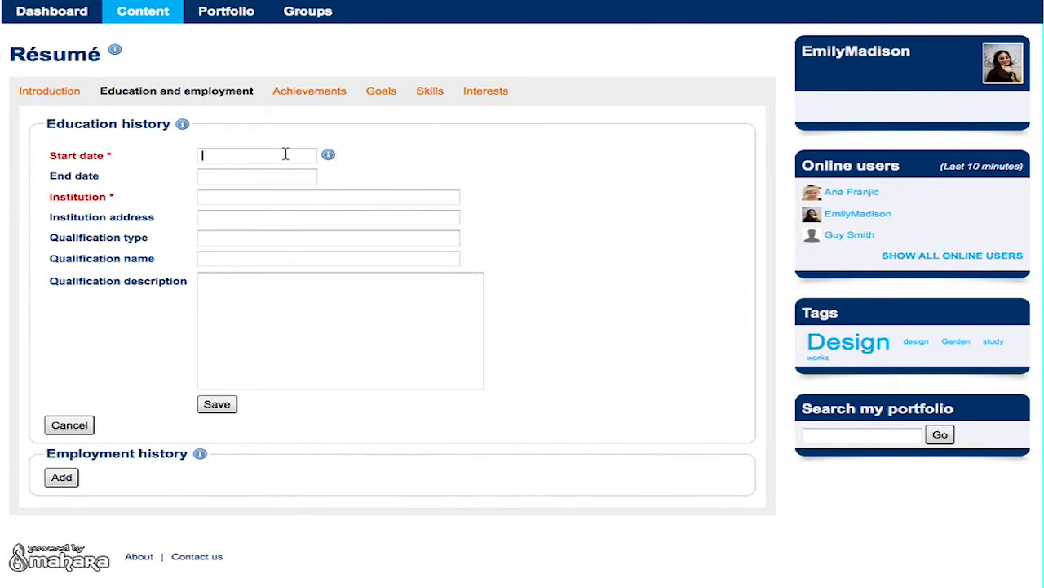
text(September 2009)
click(274, 177)
text(July 2012)
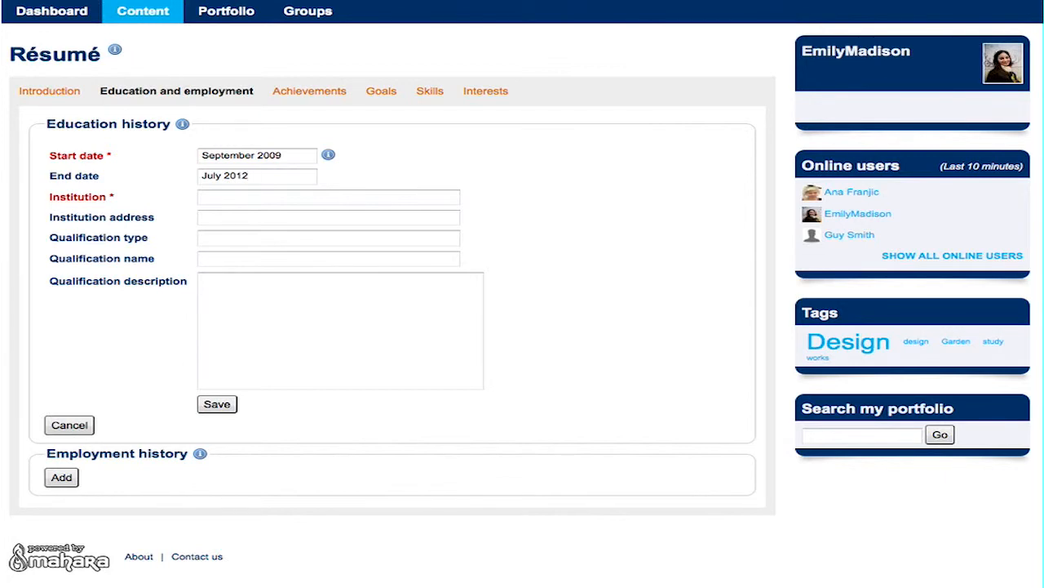
Enter institution University of the Arts London, type Design, name 'Design at University of the Arts London', and save.
click(269, 198)
text(University of the Arts London)
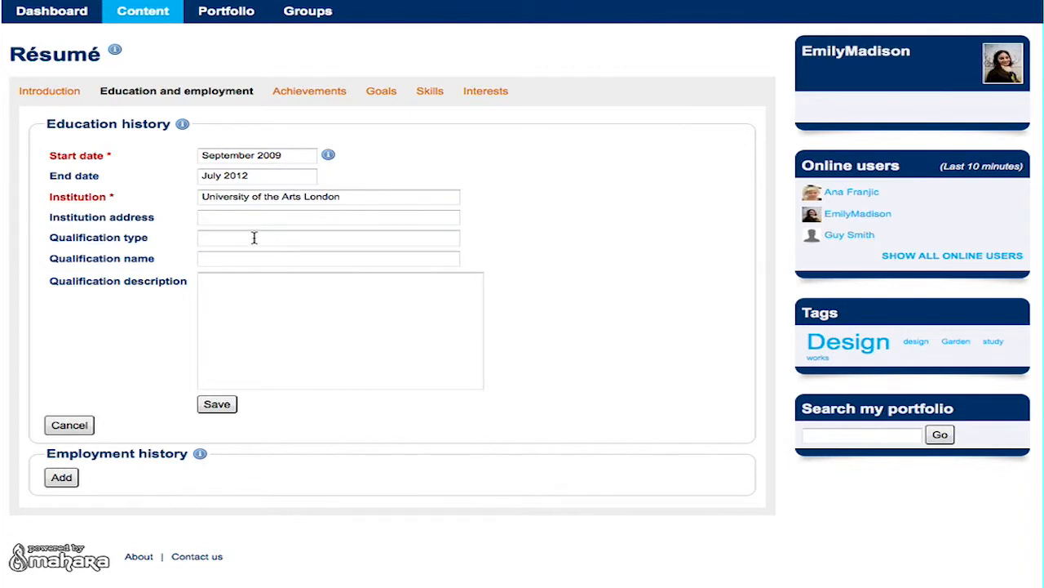
click(279, 237)
text(Design)
click(264, 257)
text(Design at)
drag(364, 196, 198, 196)
key(ctrl+c)
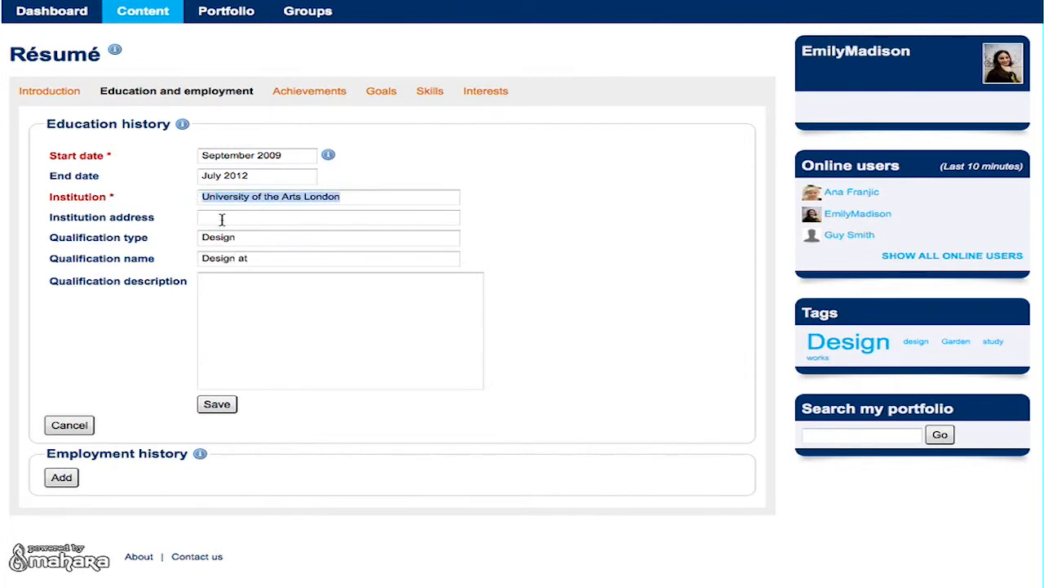
click(308, 260)
key(ctrl+v)
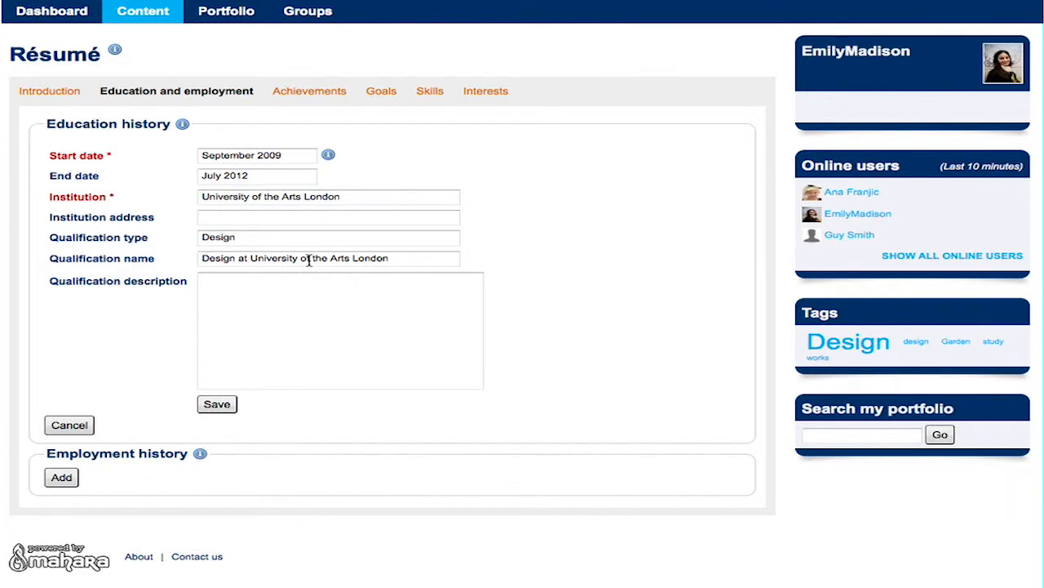
click(214, 408)
click(212, 411)
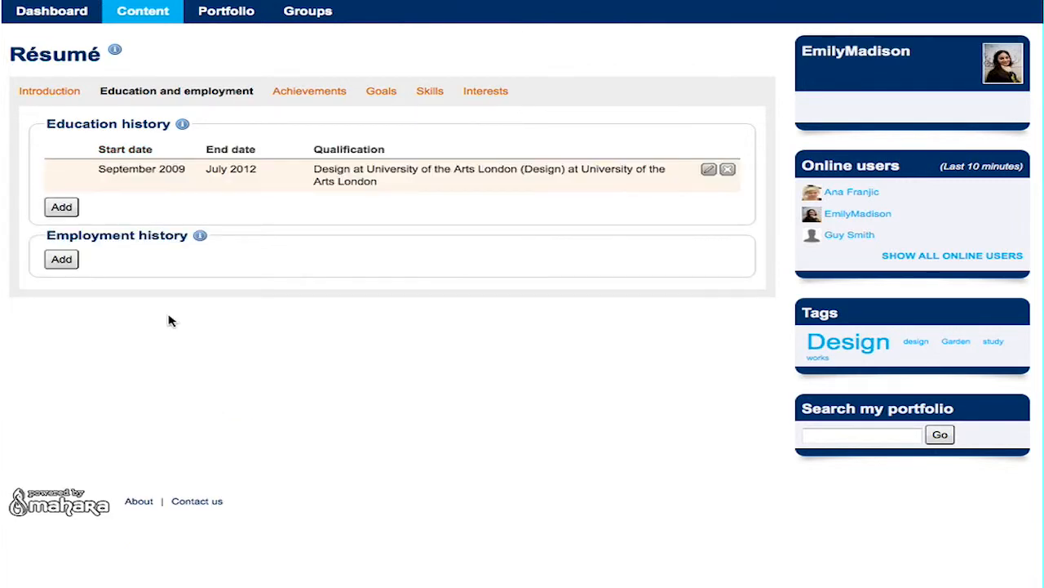
Add an Interaction Design entry at University of the Arts London starting September 2012.
click(64, 212)
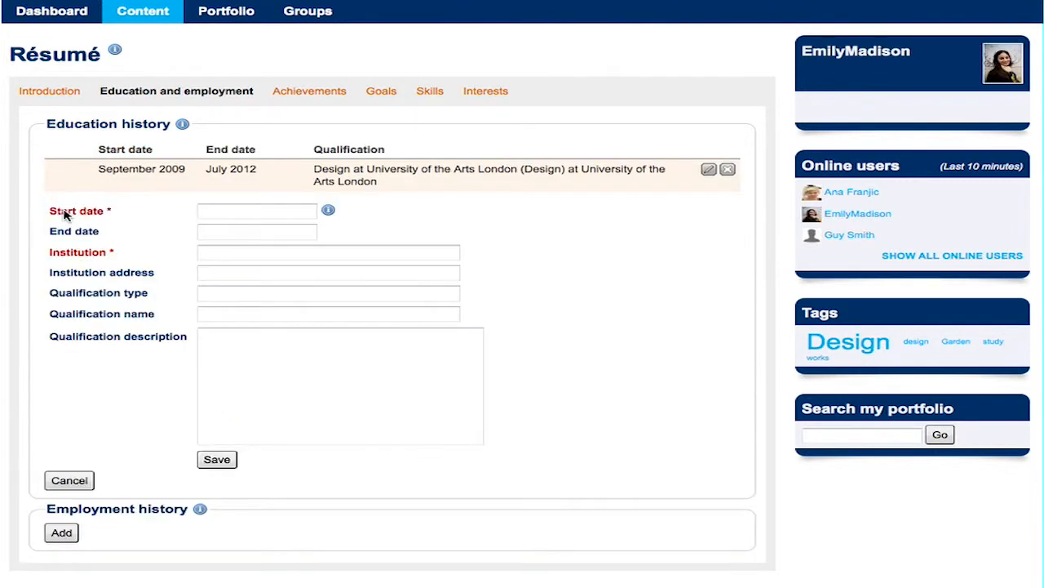
click(247, 211)
text(September 20)
text(12)
click(244, 252)
key(ctrl+v)
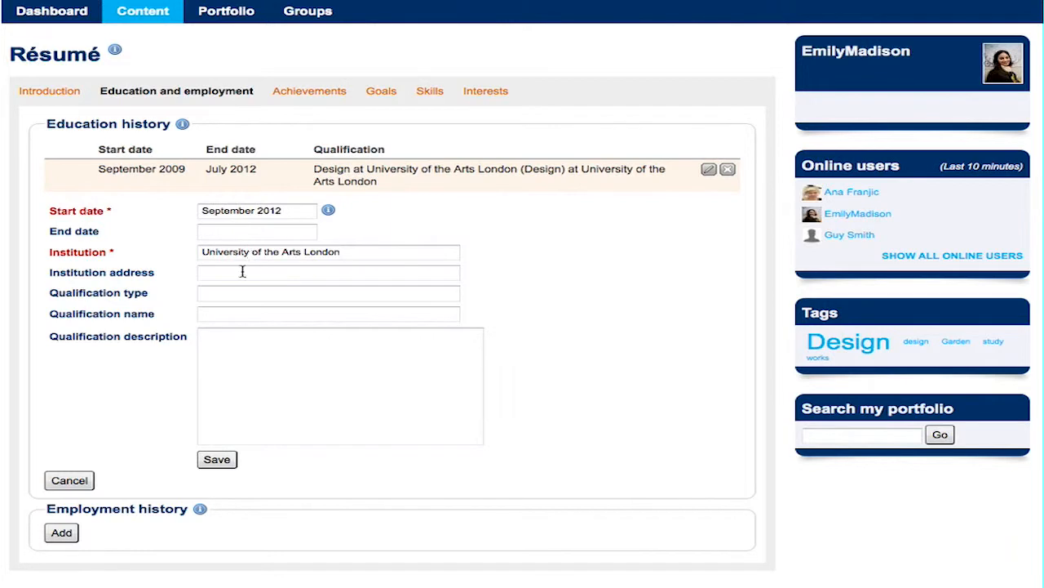
click(248, 296)
text(Interaction Design)
click(255, 314)
text(Interaction Design at University of the Arts London)
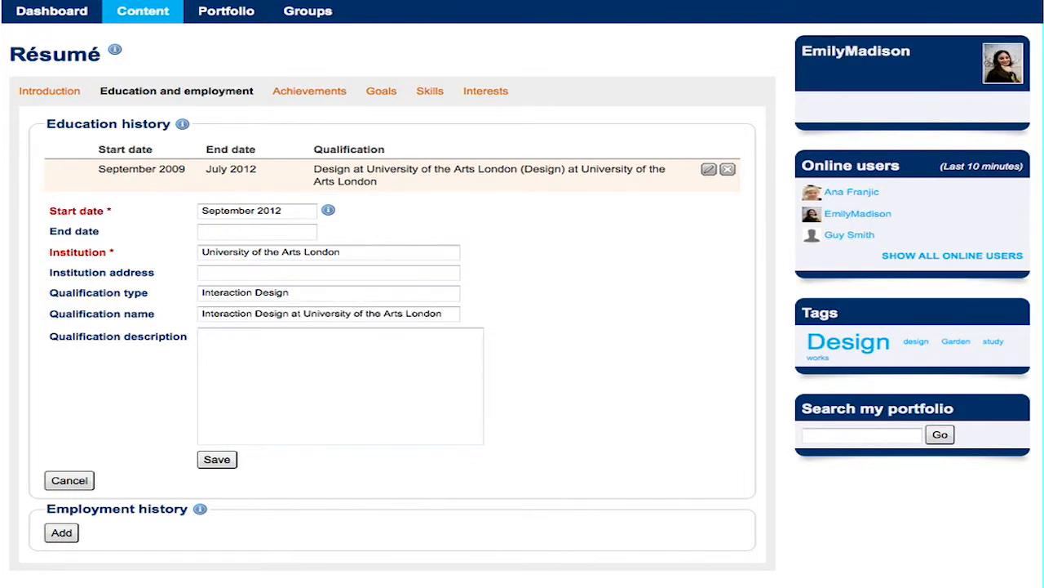
click(218, 460)
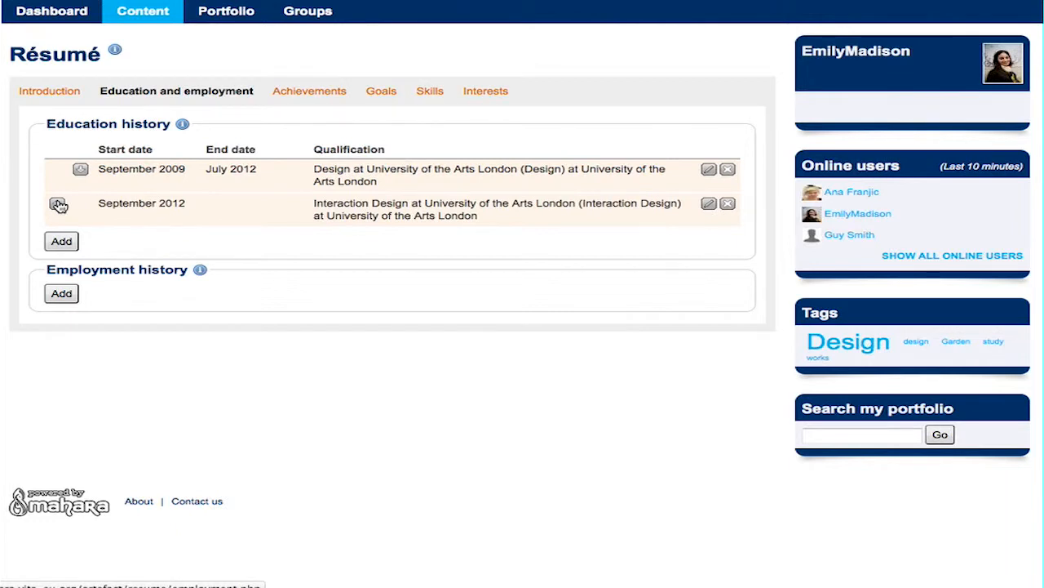
Reorder the education entries so the September 2009 degree stays listed first.
click(58, 204)
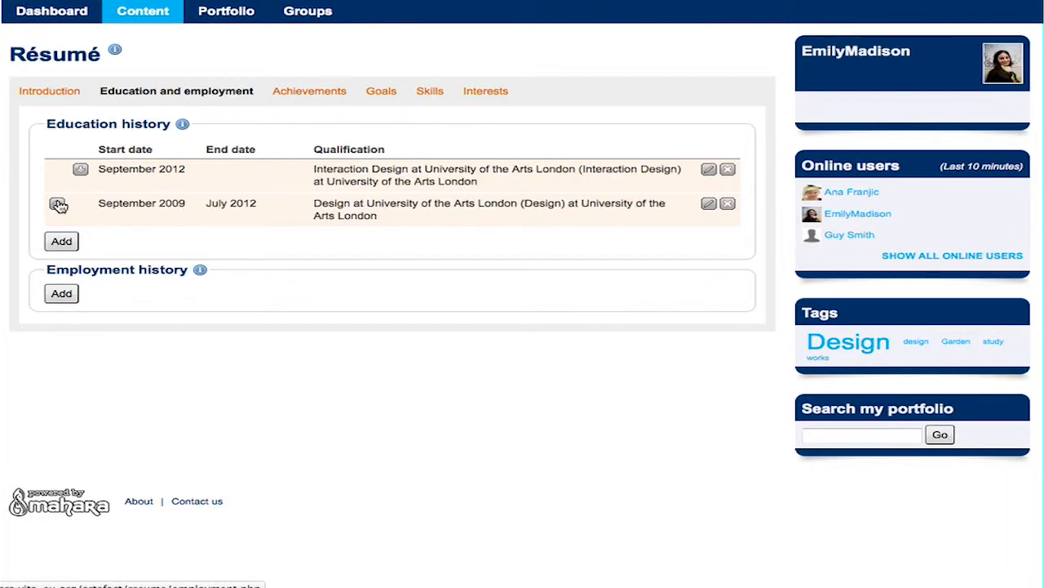
click(80, 171)
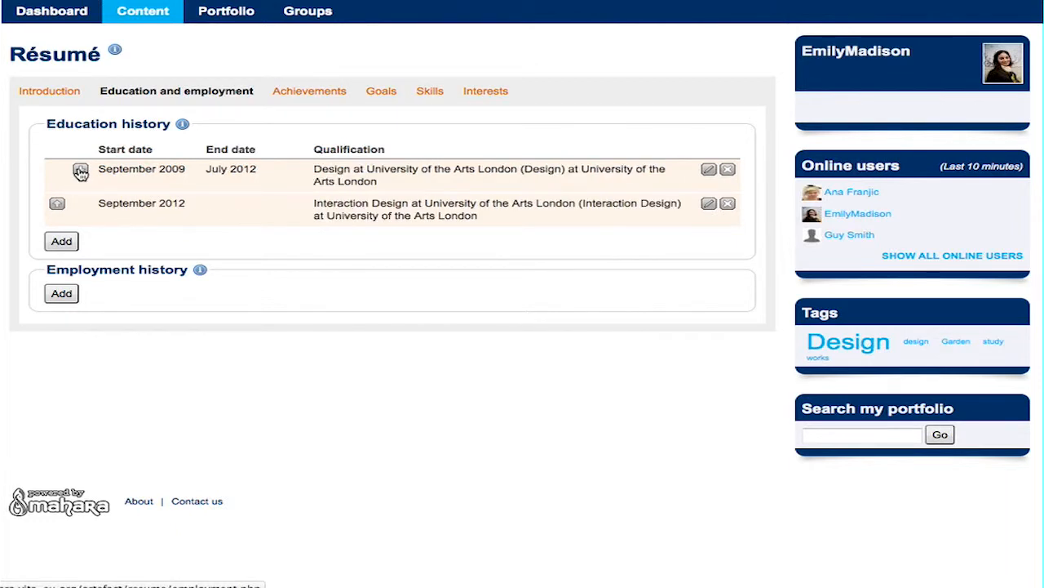
click(62, 293)
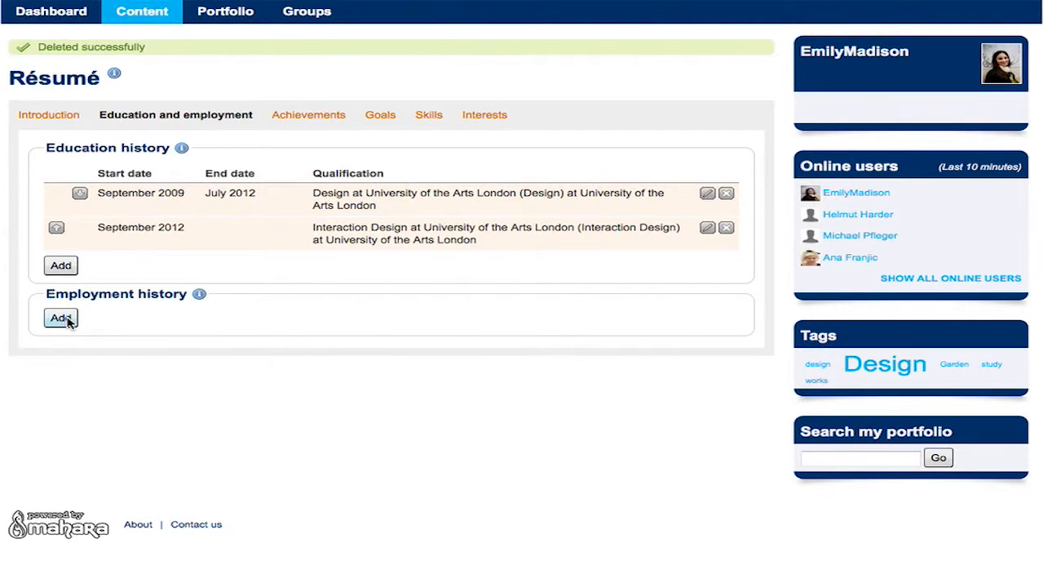
Add Graphic Designer at MADSIGN Studio, September 2010 to July 2011, to employment history.
click(62, 318)
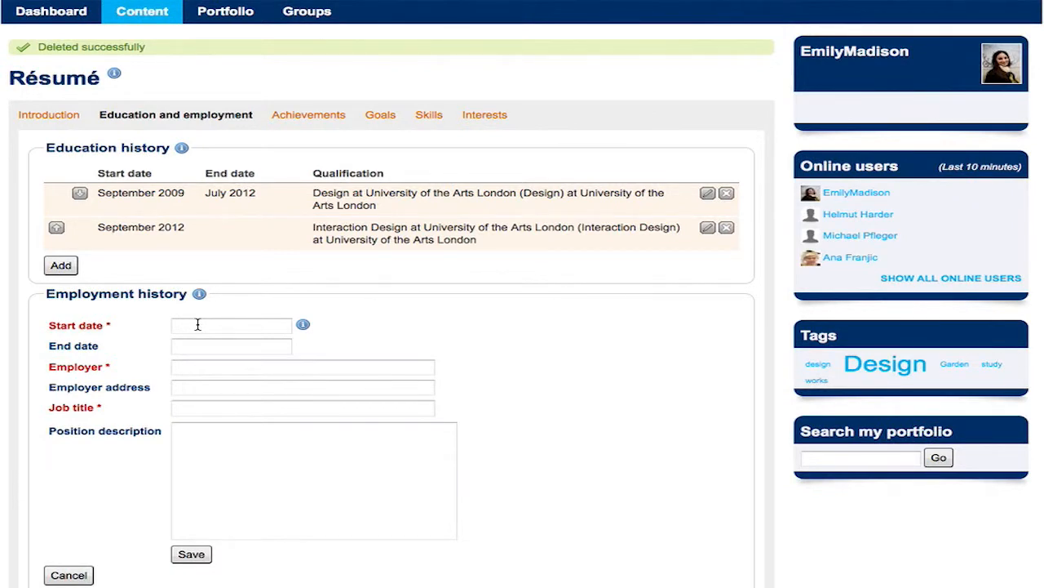
text(September 2010)
click(235, 346)
text(July 20)
text(11)
text(MADSIGN)
text( Studio)
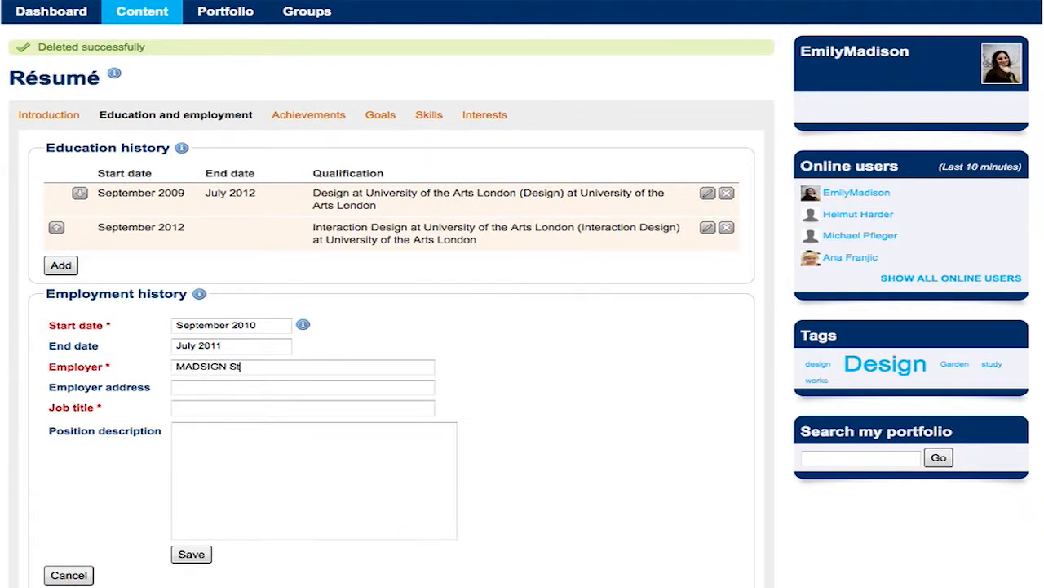
click(243, 408)
text(Graphic Designer)
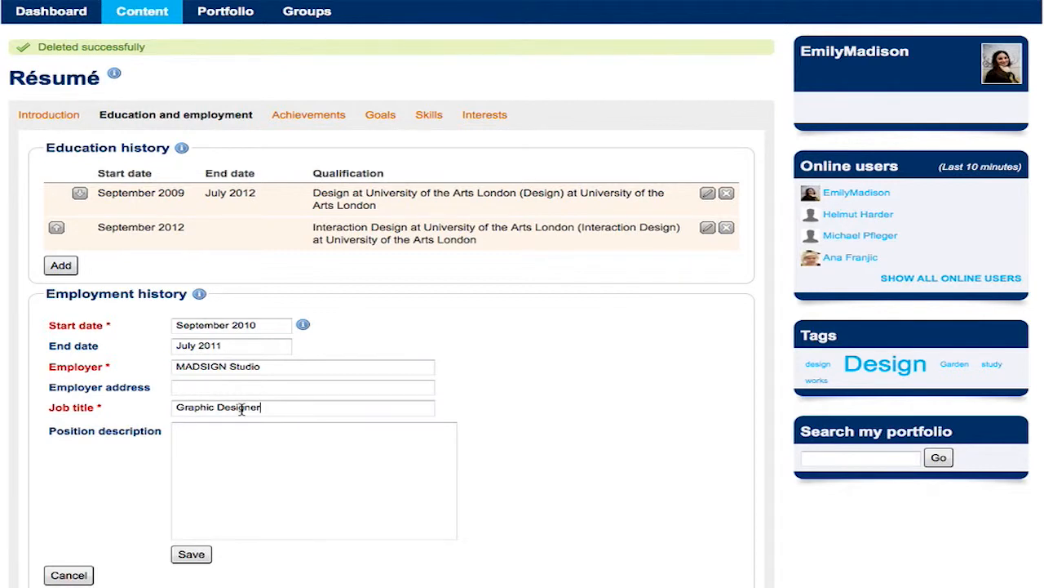
click(196, 555)
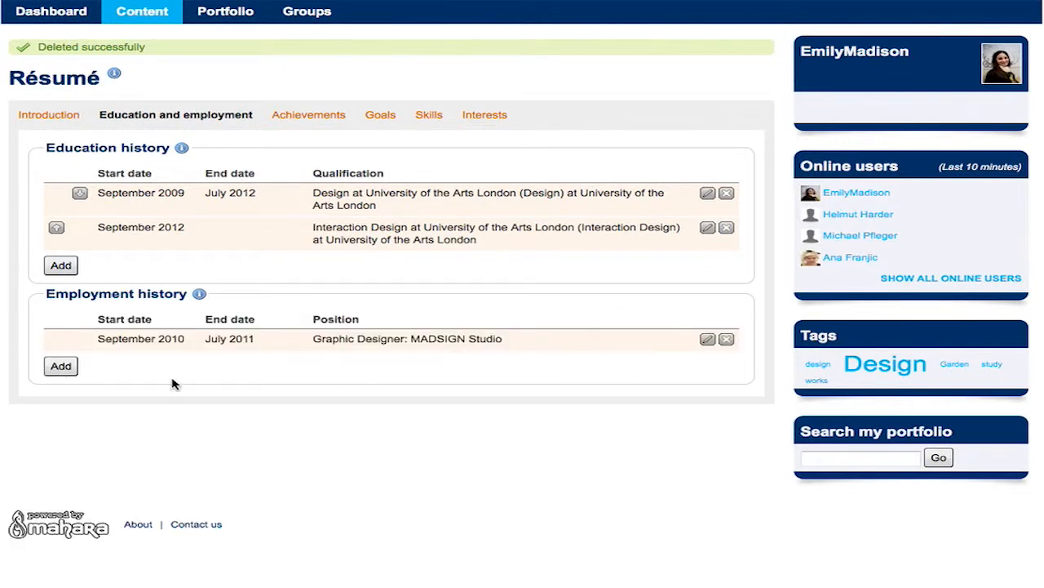
Add a Designer job at AAA Make It starting September 2011.
click(62, 366)
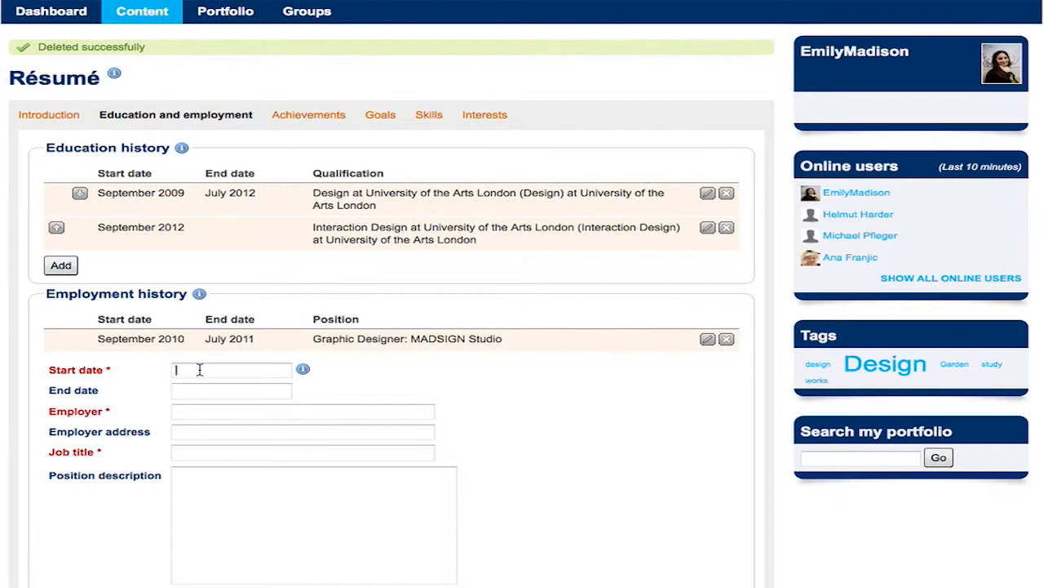
text(September 2011)
click(223, 410)
text(AAA)
text( Make I)
text(t)
text(Designer)
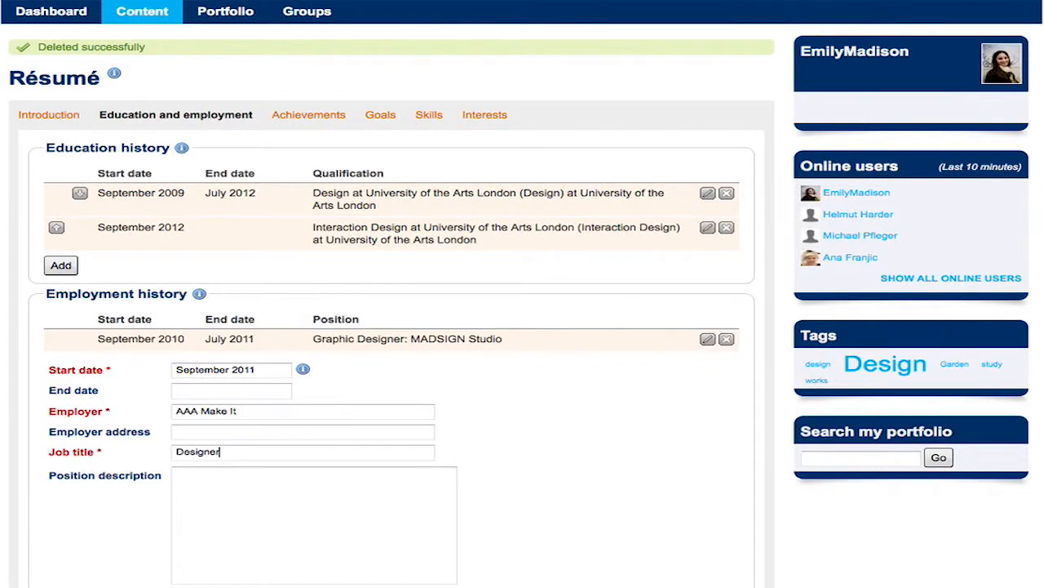
scroll(273, 447, down, 3)
click(196, 465)
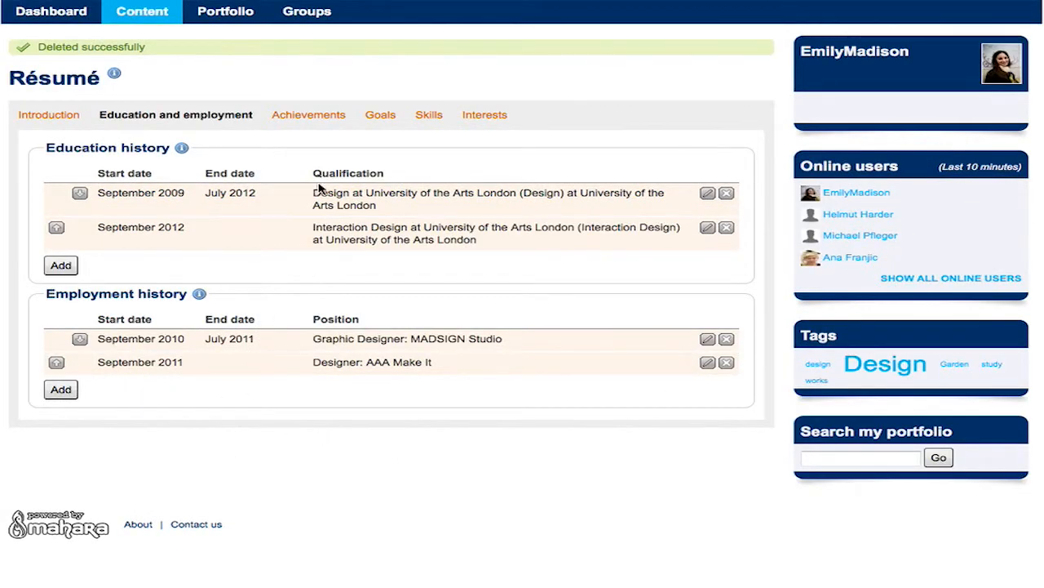
Switch from the Achievements tab to the résumé's Goals tab.
click(310, 116)
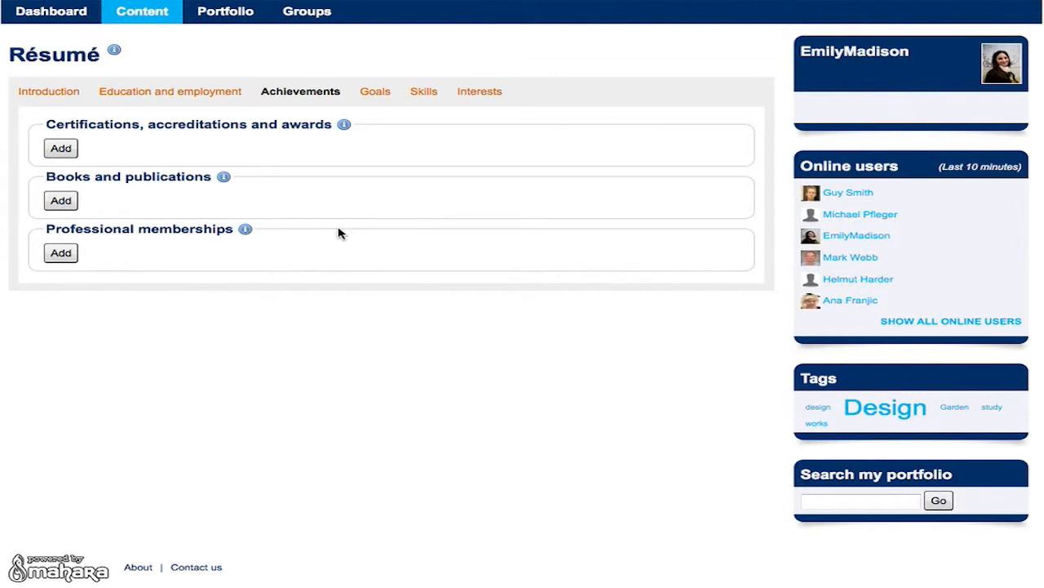
click(376, 94)
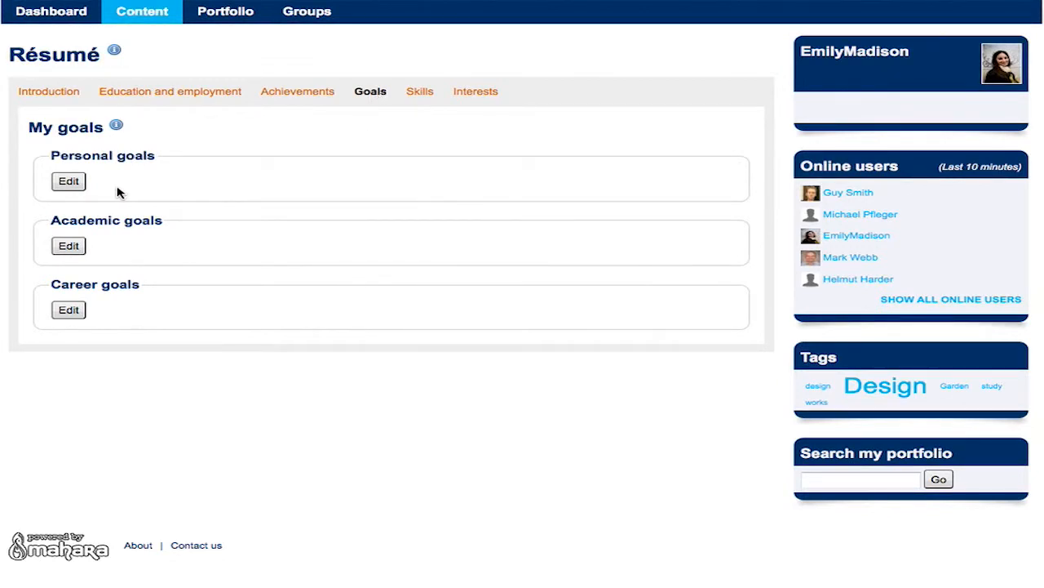
Save the personal goal 'Become a better Person !!!'.
click(72, 183)
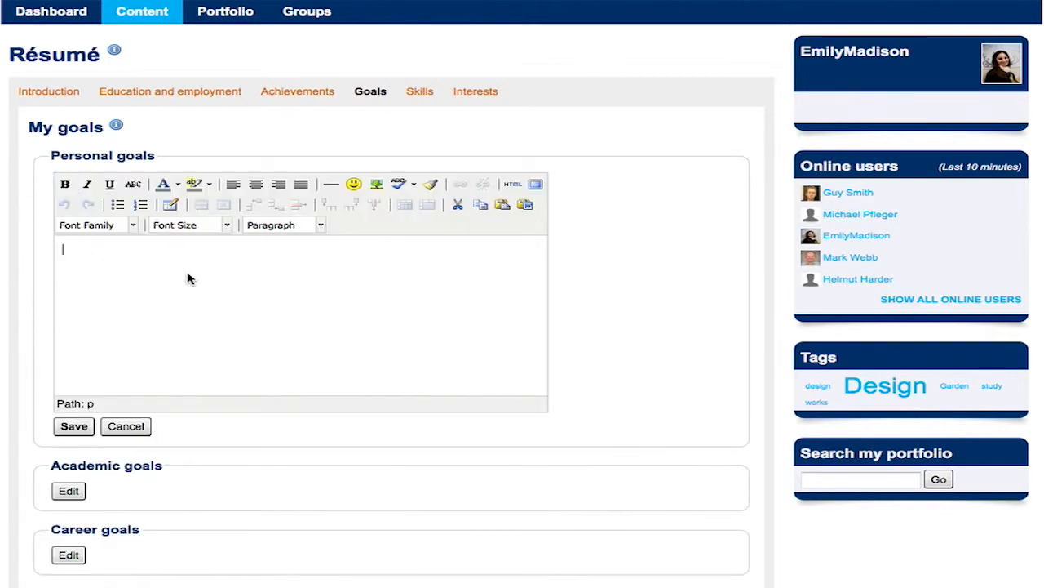
text(Become a be)
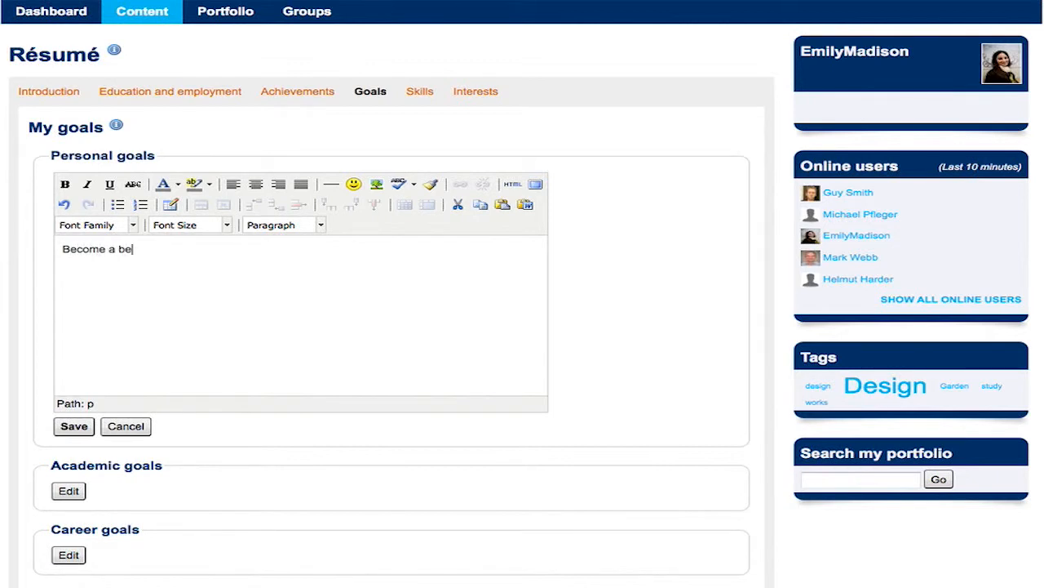
text(tter Person !!!)
click(75, 426)
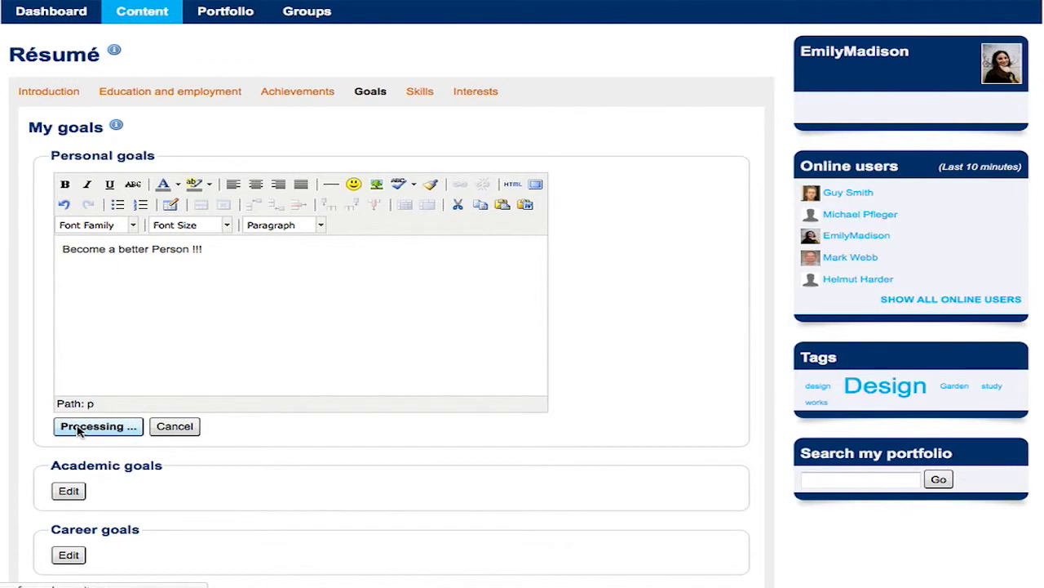
Save the career goal 'Become a better Designer !!! :)'.
click(70, 359)
text(Become a better De)
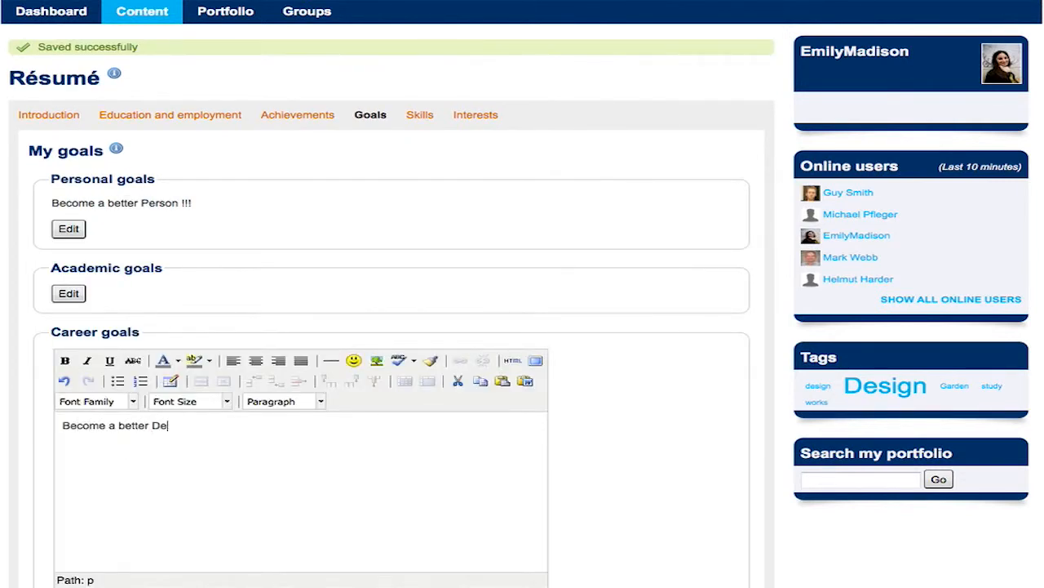
text(signer !!! :))
scroll(523, 327, down, 2)
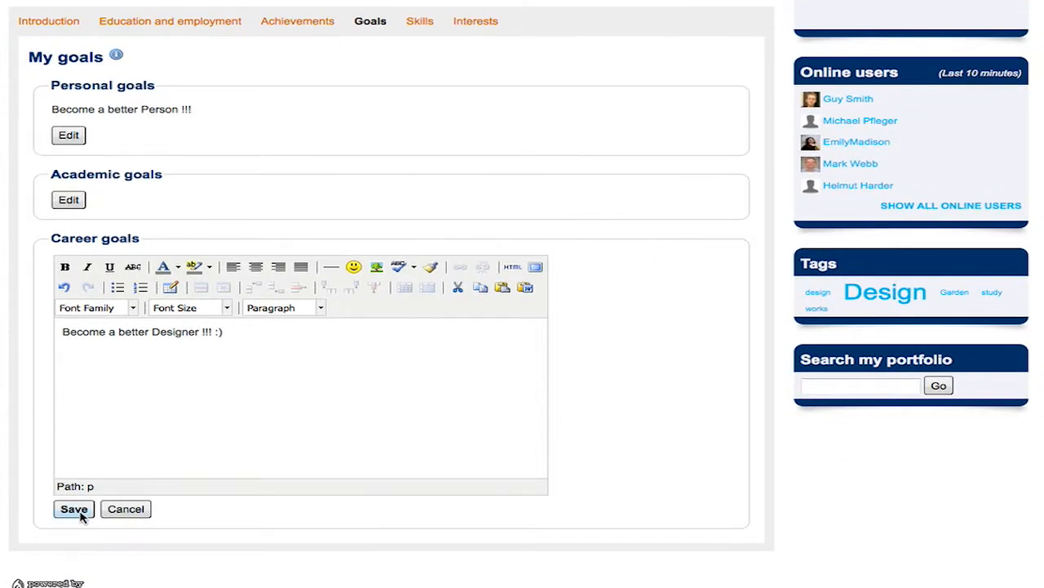
click(73, 508)
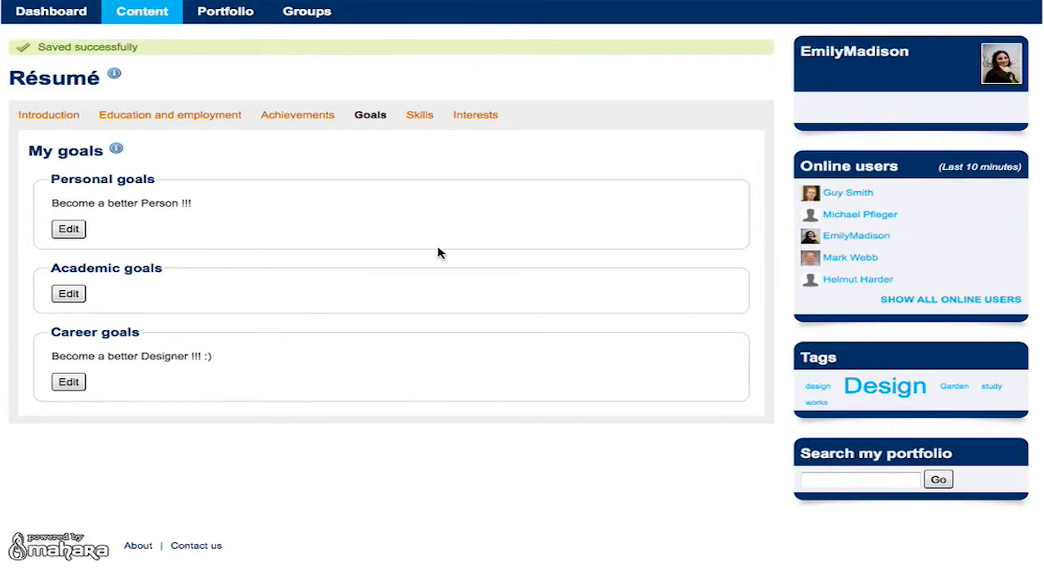
click(420, 115)
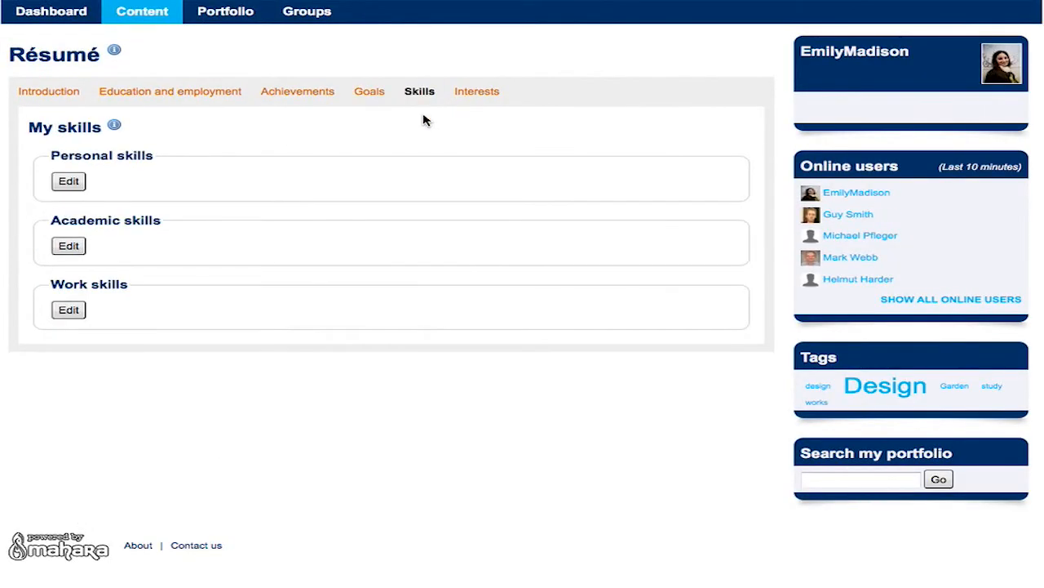
Enter personal skills 'Maker, TV Series addicted, bass guitarist', correcting the misspelled 'guitarrist'.
click(76, 187)
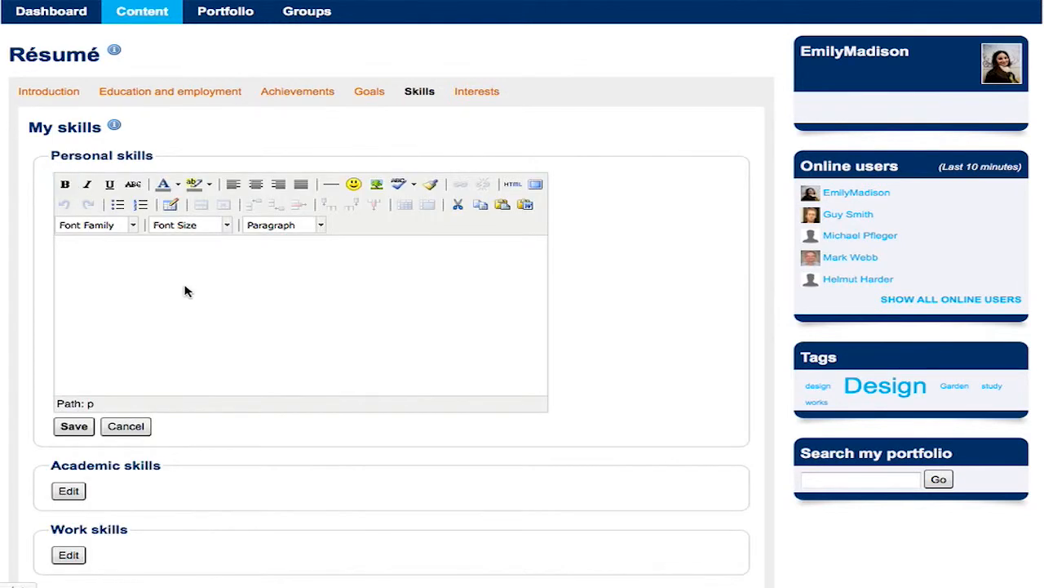
click(186, 284)
text(Maker, TV Series addicted, )
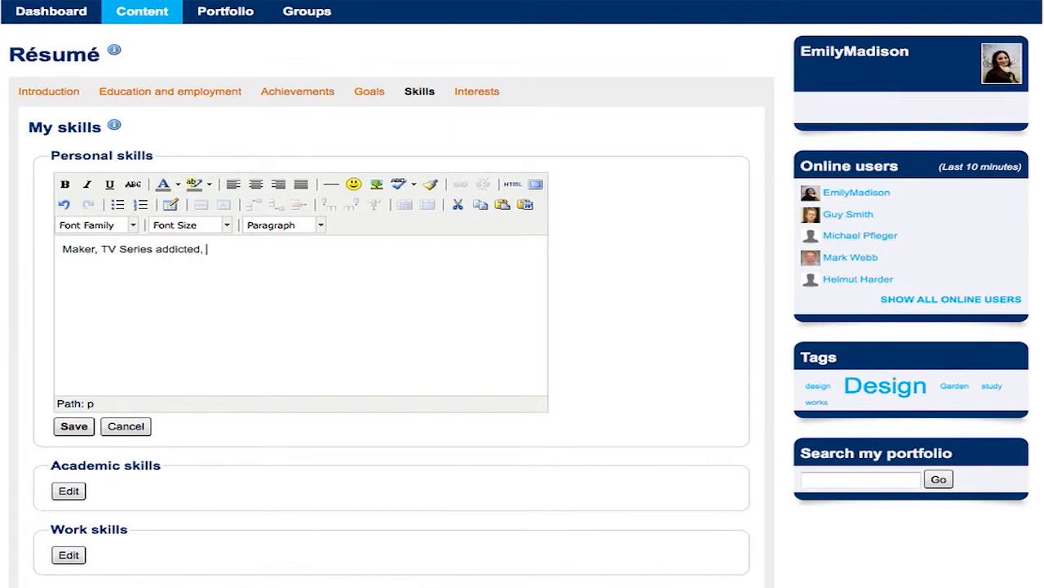
text(bass guitarrist)
key(BackSpace)
key(BackSpace)
key(BackSpace)
key(BackSpace)
key(BackSpace)
Save the personal skills, then add academic skills: Addbe Master Collection, Paper Prototyping, Digital Fabrication.
text(rist)
click(84, 427)
click(75, 294)
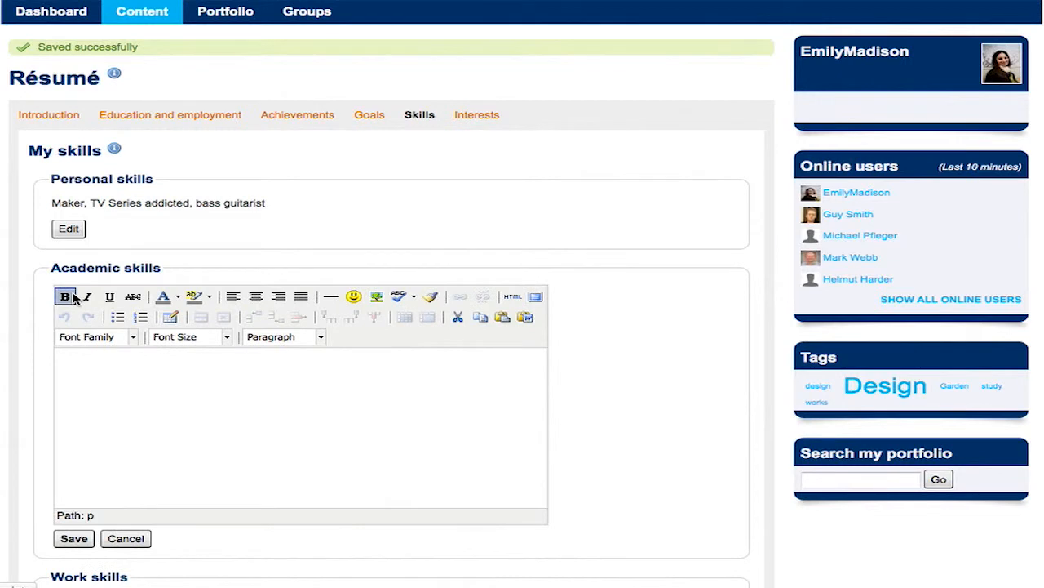
text(Add)
text(be Master)
text( Co)
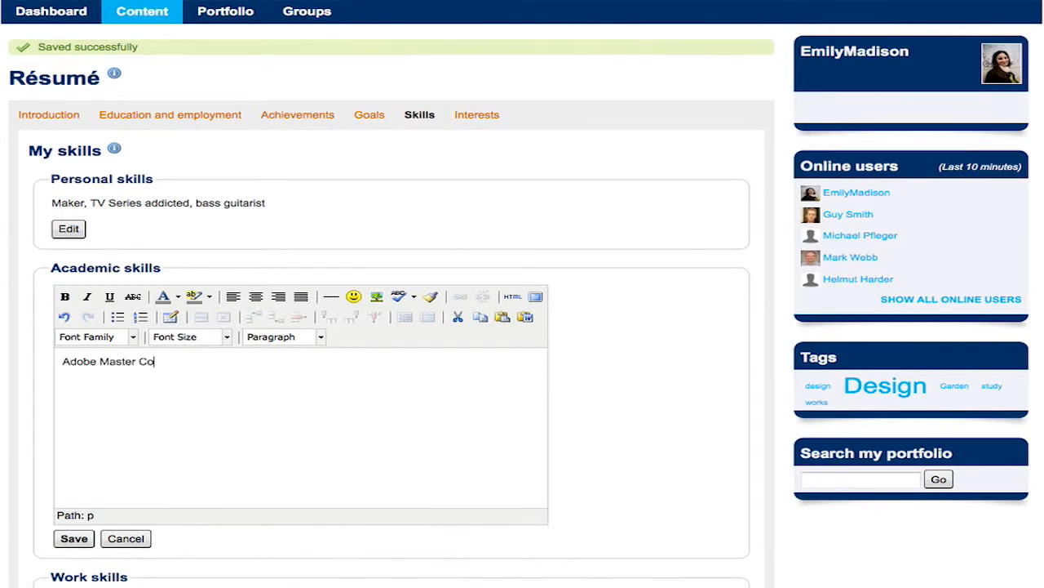
text(llection, Paper Prototyping, Digital Fabrication)
click(74, 539)
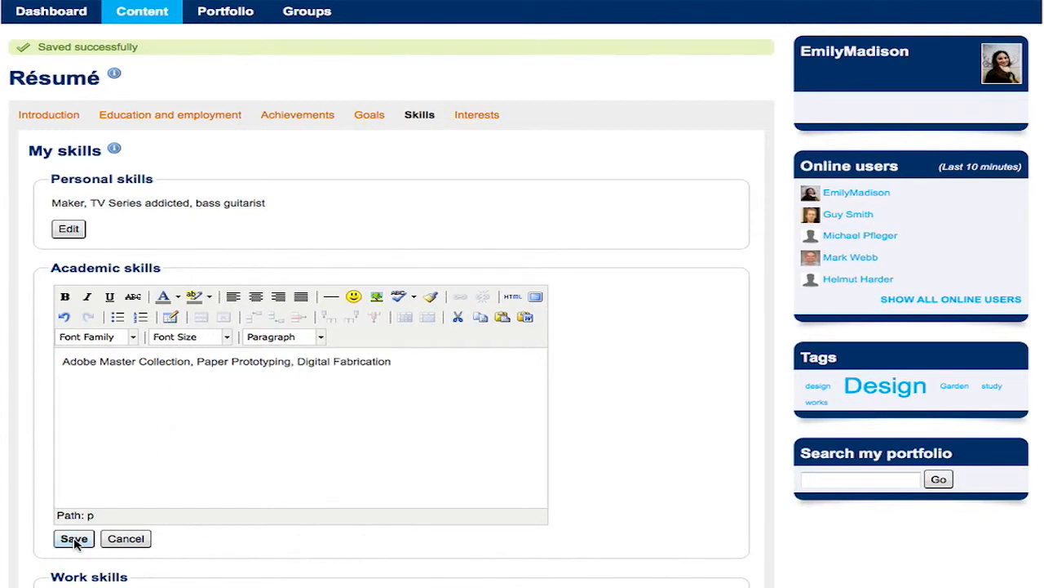
Save 'Problem solving' as the work skills, then go to the Interests section.
click(71, 383)
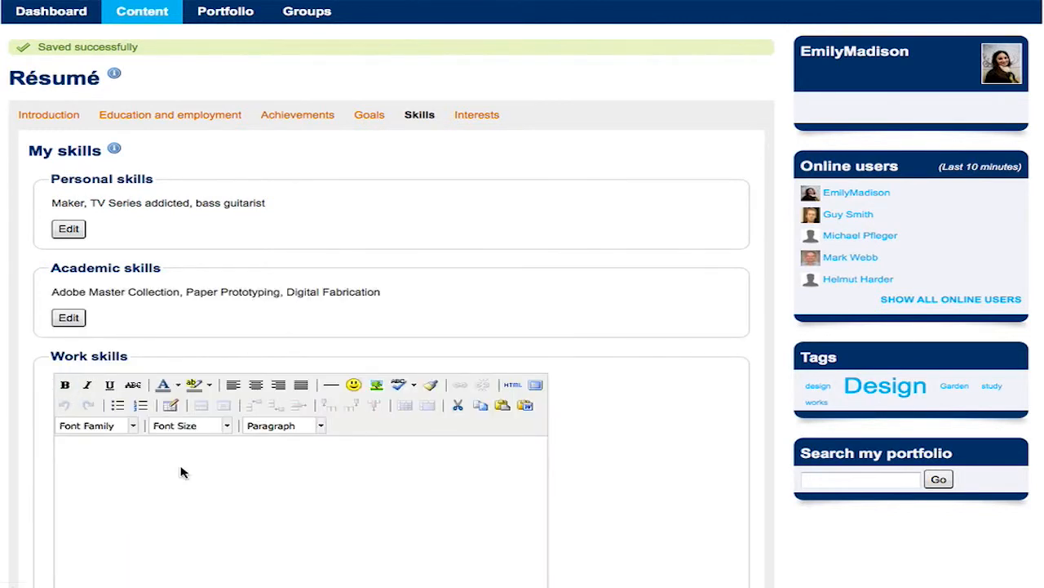
text(Problem solving)
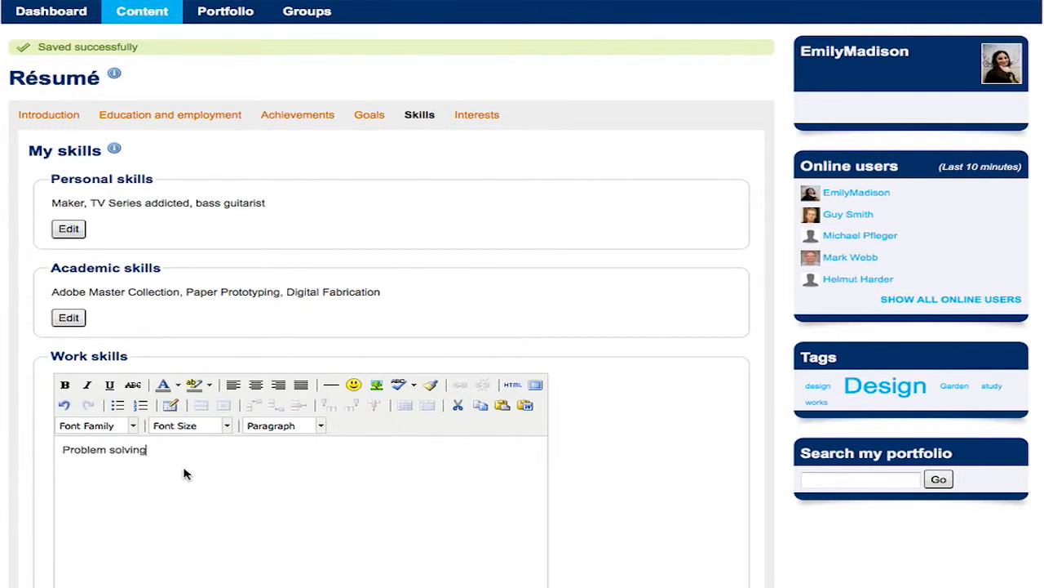
scroll(617, 456, down, 4)
click(79, 451)
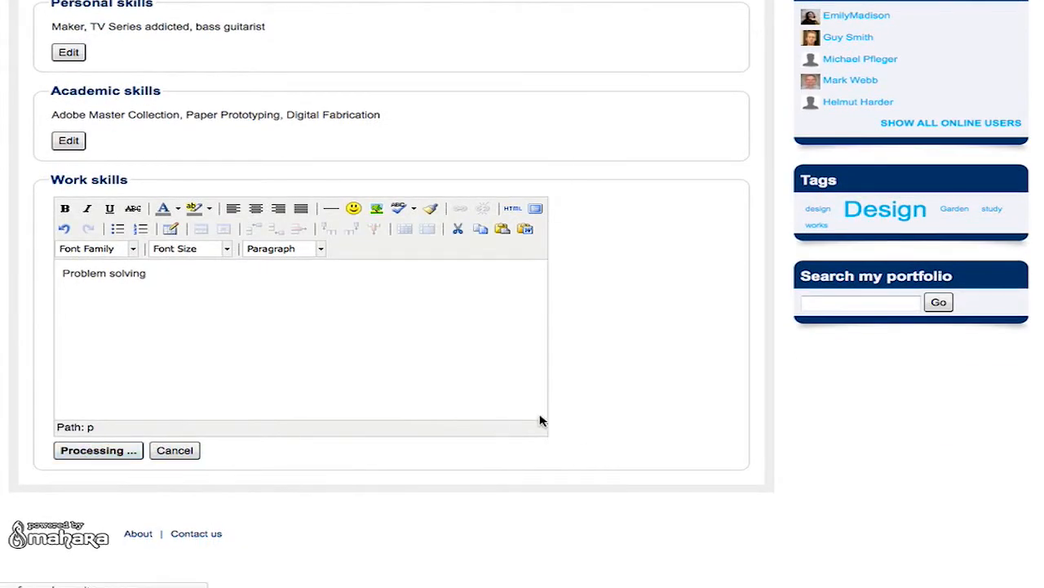
click(477, 115)
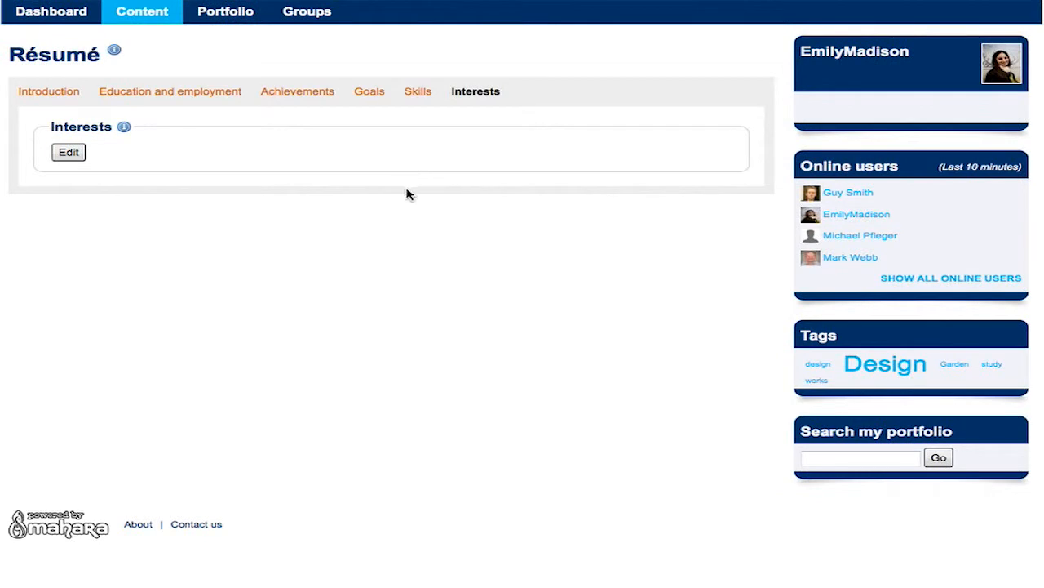
Save 'Photography, travelling, baking, music' as the résumé interests.
click(71, 154)
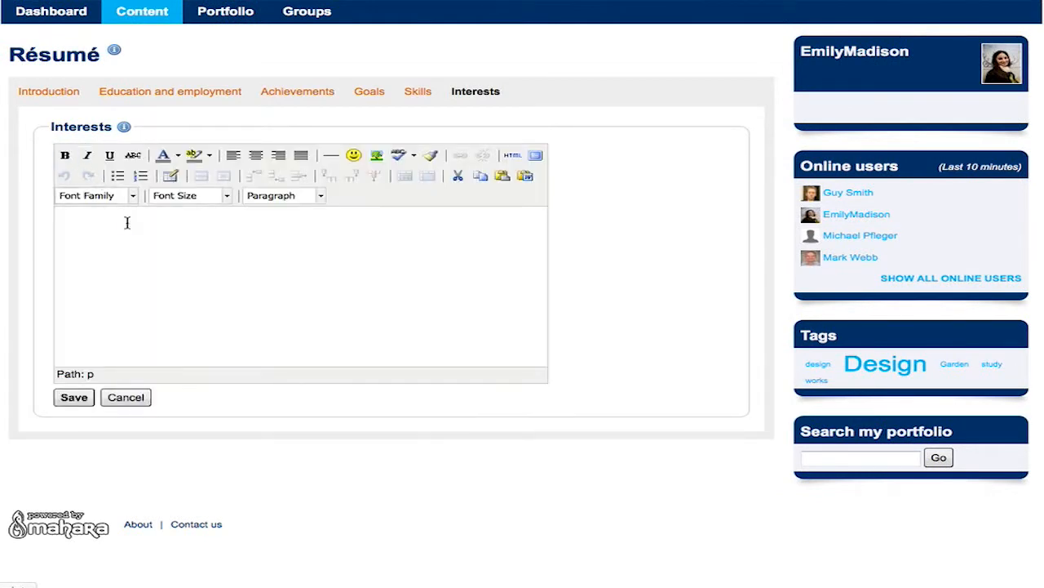
text(Photography, travel)
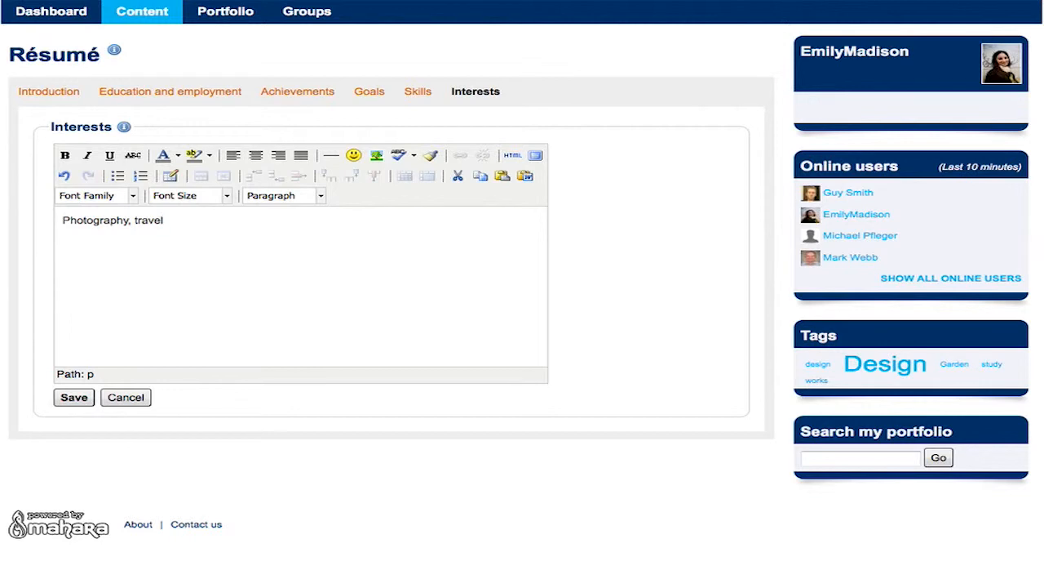
text(ling, baking, music)
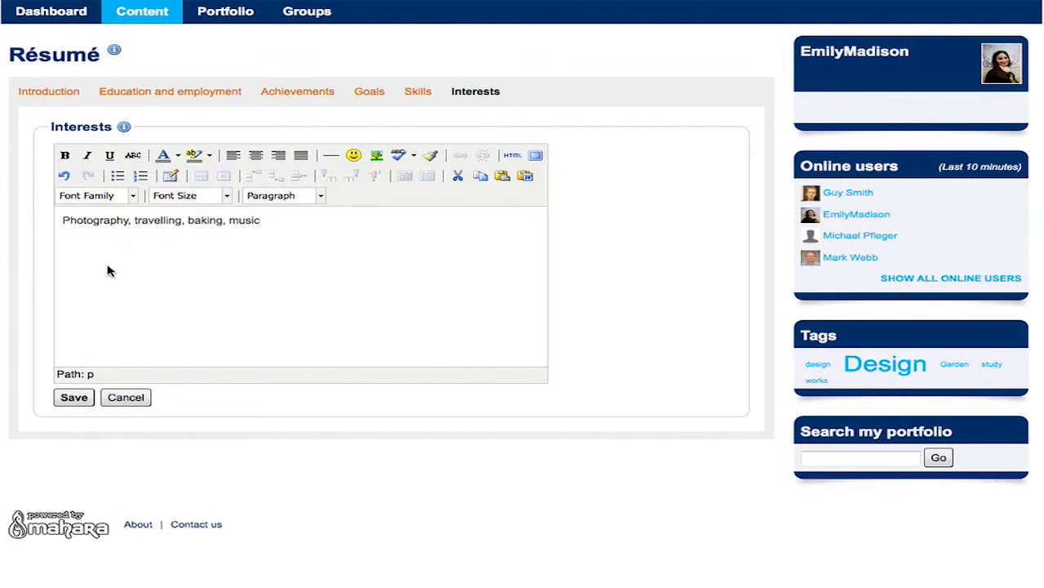
click(74, 397)
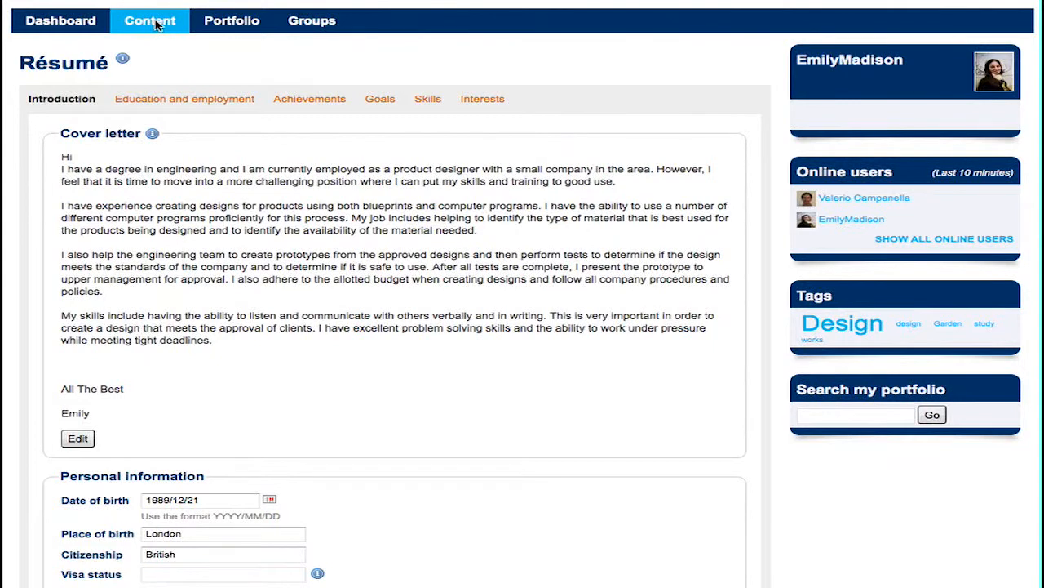
Create plan 'Salone del mobile - Milano' with a pasted description of the fair.
mouse_move(157, 25)
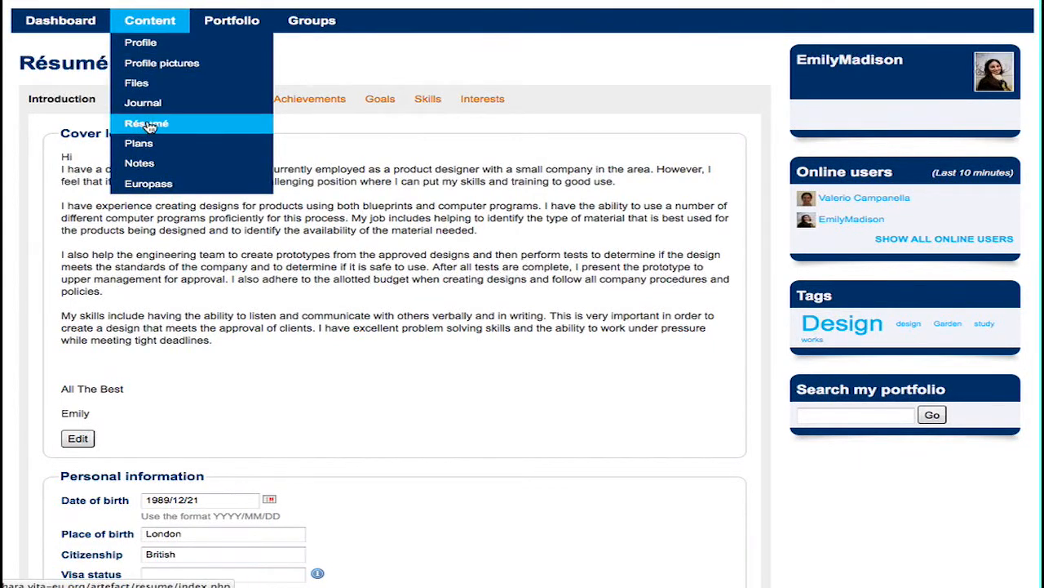
click(137, 143)
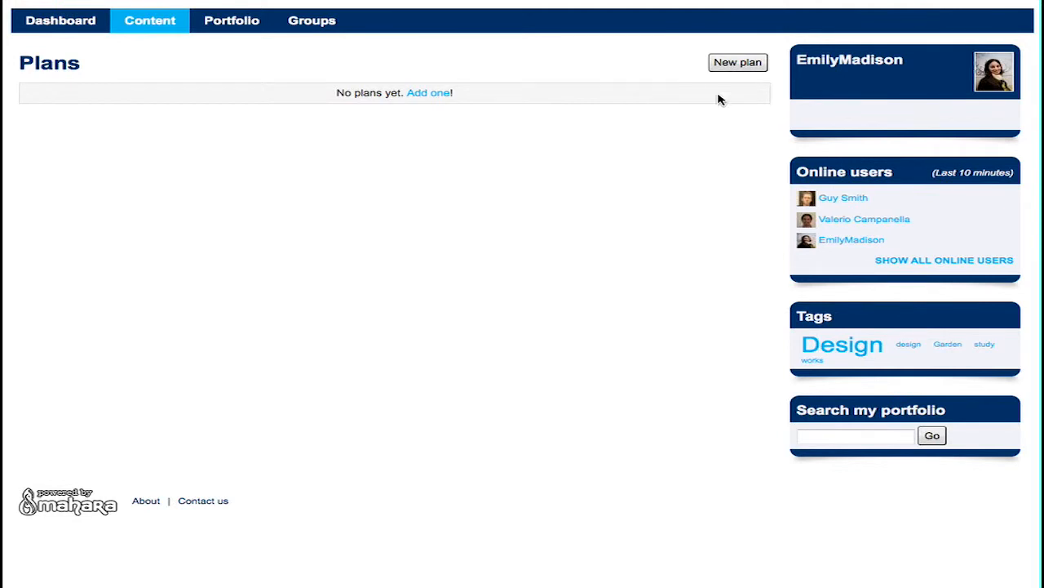
click(743, 65)
click(235, 90)
text(Sa)
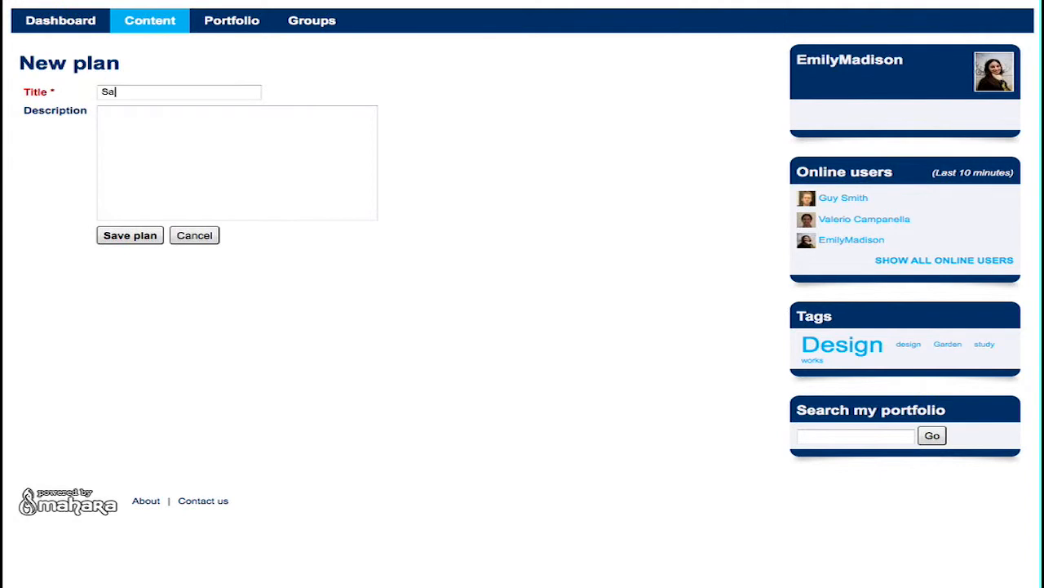
text(lone del mobile - Milano)
click(226, 124)
text(The Salone del Mobile is the global benchmark for the Home Furnishing Sector. An invaluable tool for the industry as well as an ongoing, quite extraordinary promotional vehicle.)
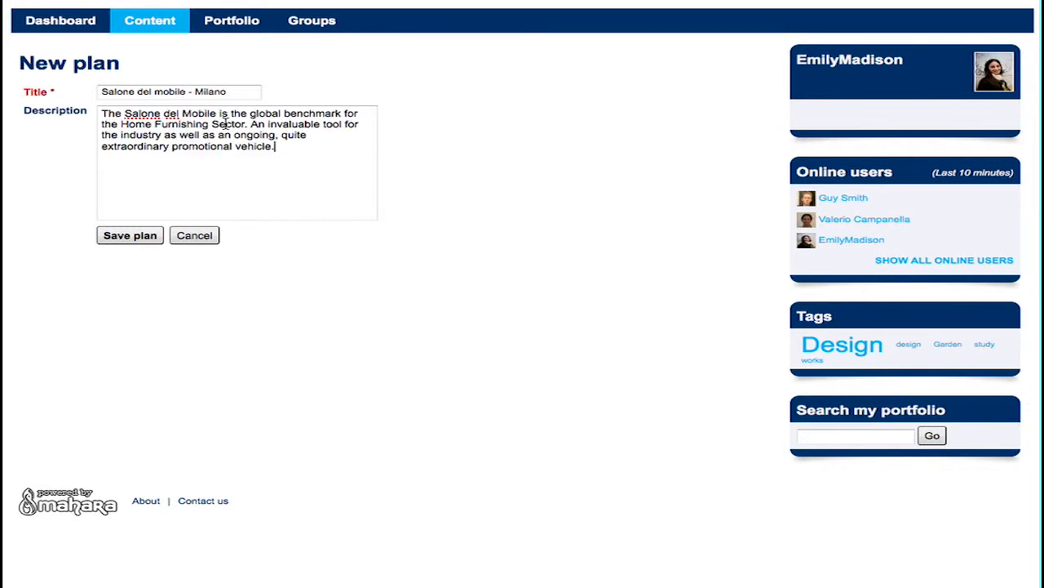
click(135, 238)
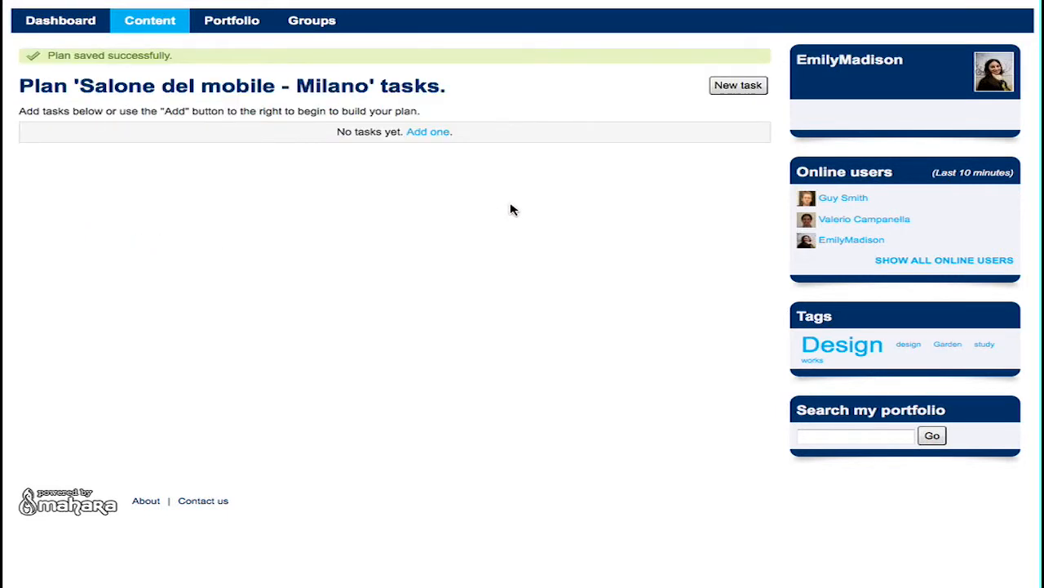
click(736, 91)
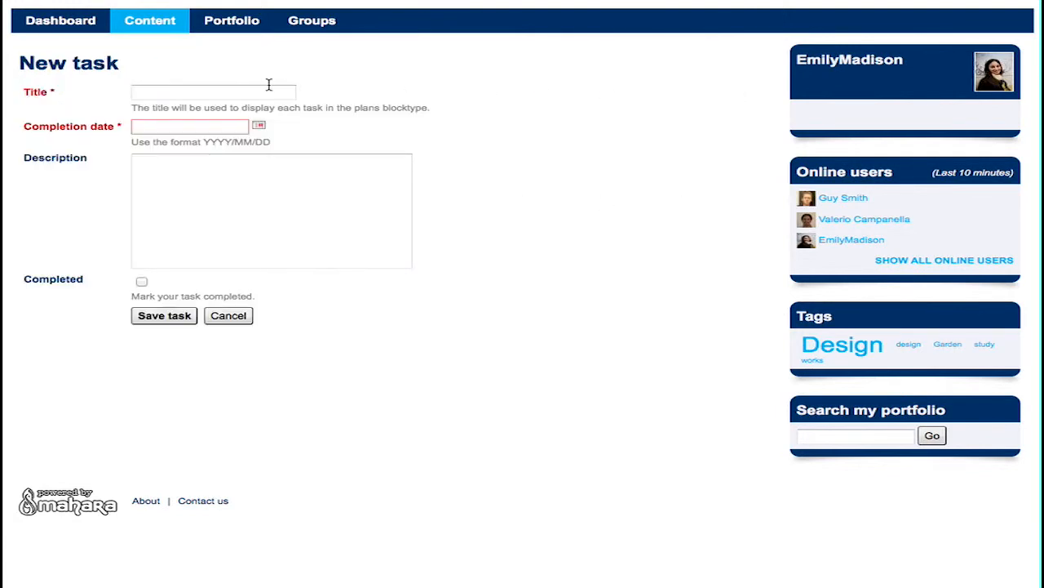
Save a Fuori Salone task dated 2014/04/08 described 'Fuori Salone - Tortona'.
text(Fuori Salone)
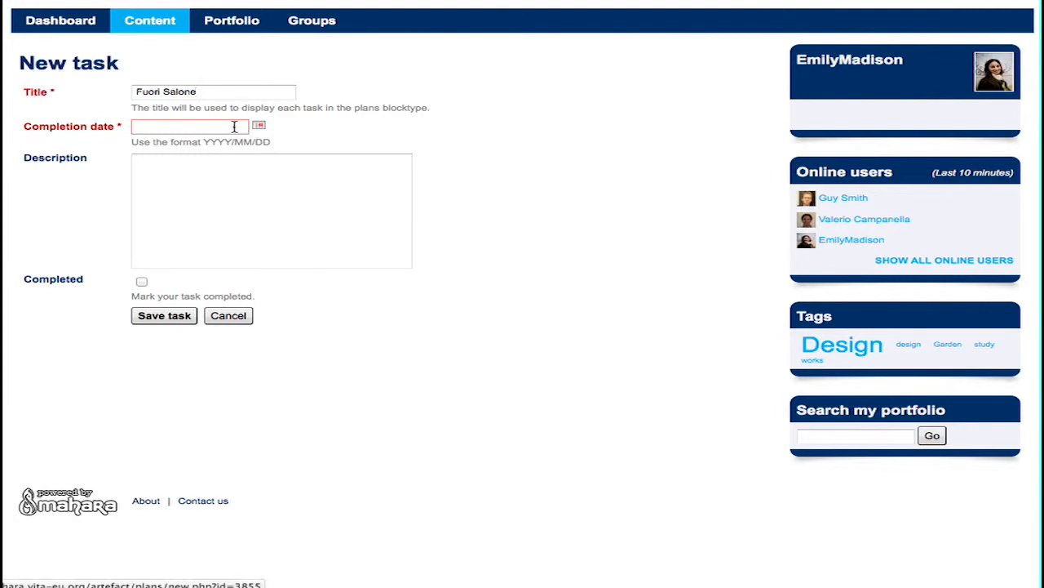
text(20)
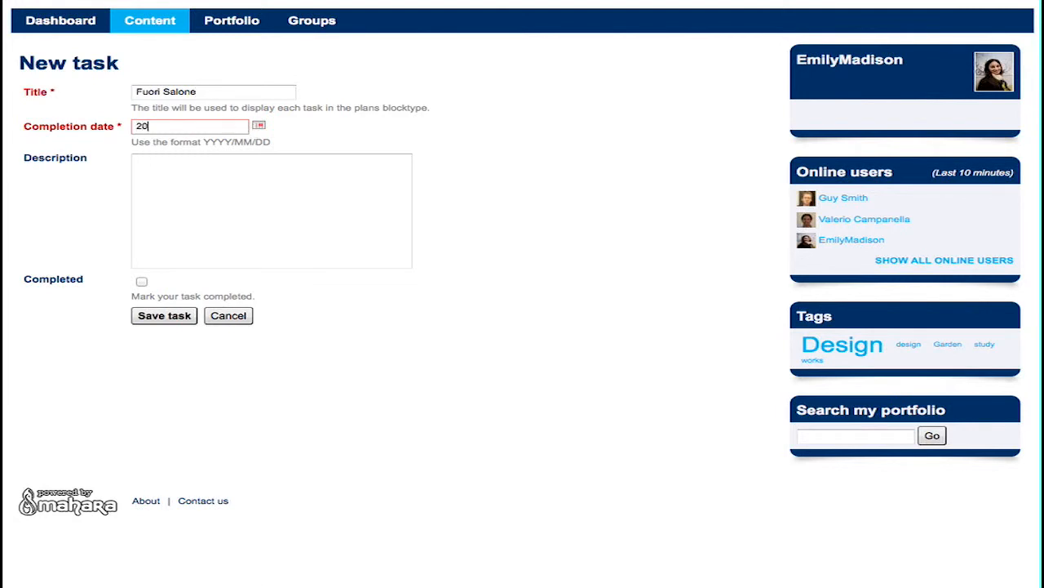
text(14/)
text(04/)
text(08)
text(Fuori Salone -)
text( Tortona)
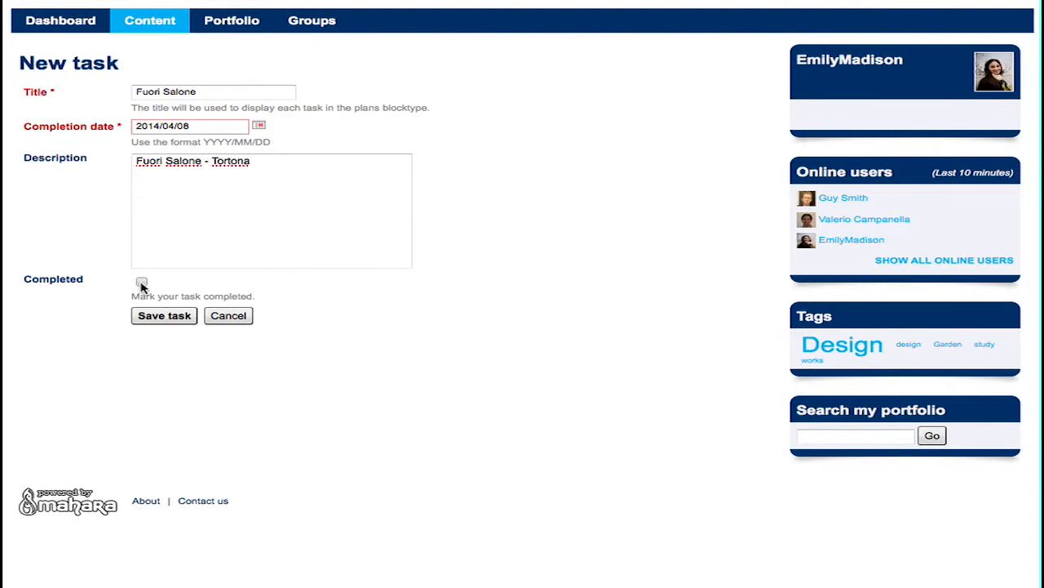
click(142, 283)
click(142, 282)
click(167, 318)
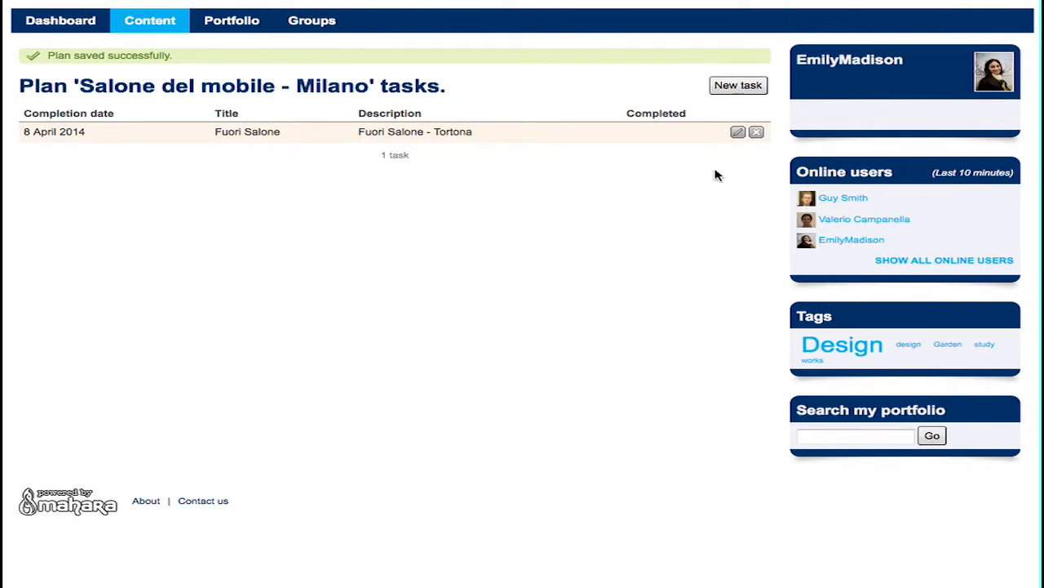
Add a Fuori Salone task due 2014/04/09 described 'Fuori Salone - Brera'.
click(740, 88)
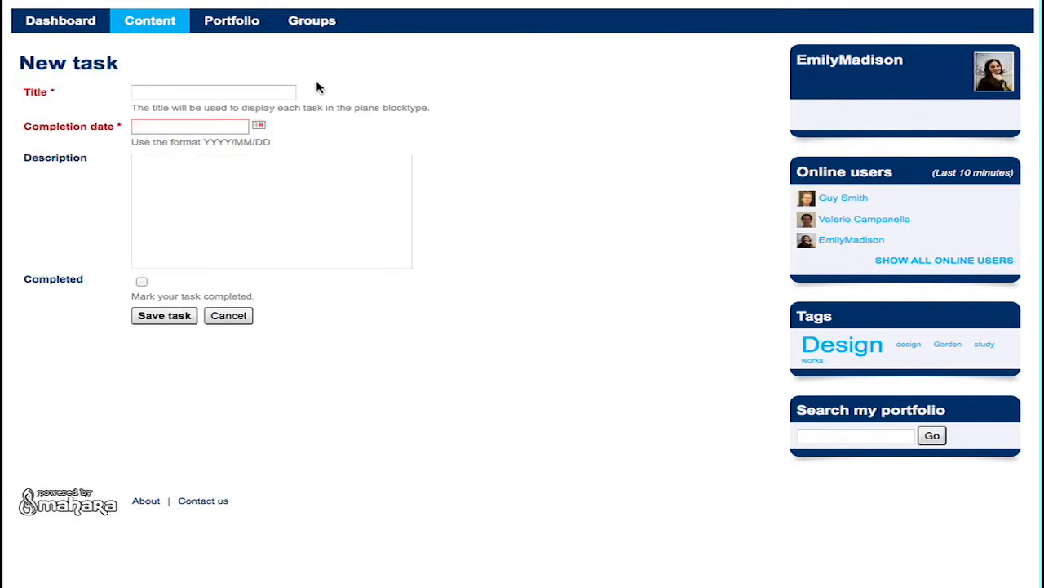
text(Fuori Salone)
click(242, 130)
text(2014/04/09)
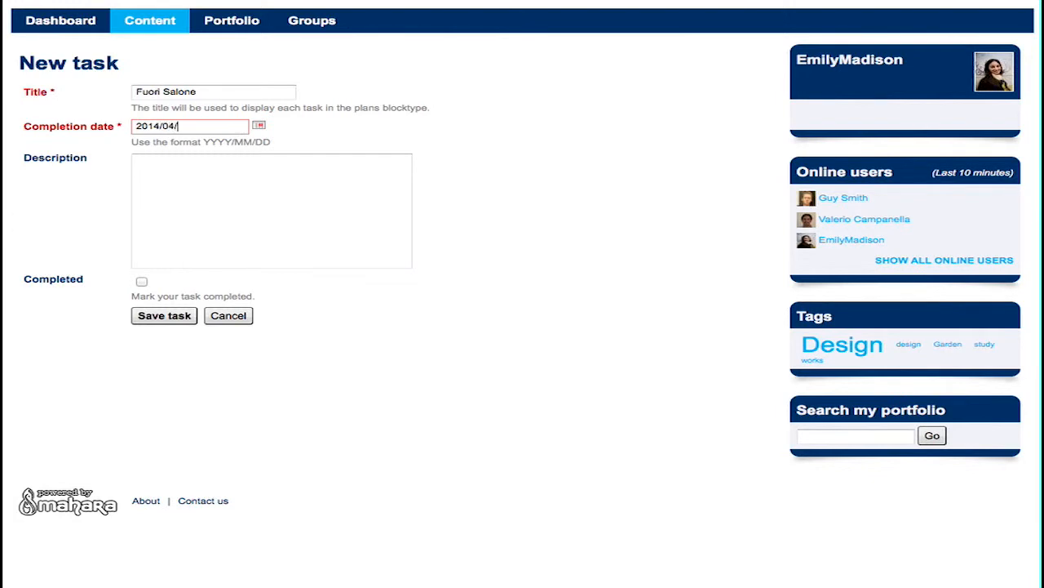
click(225, 170)
text(Fuori Salone - Brera)
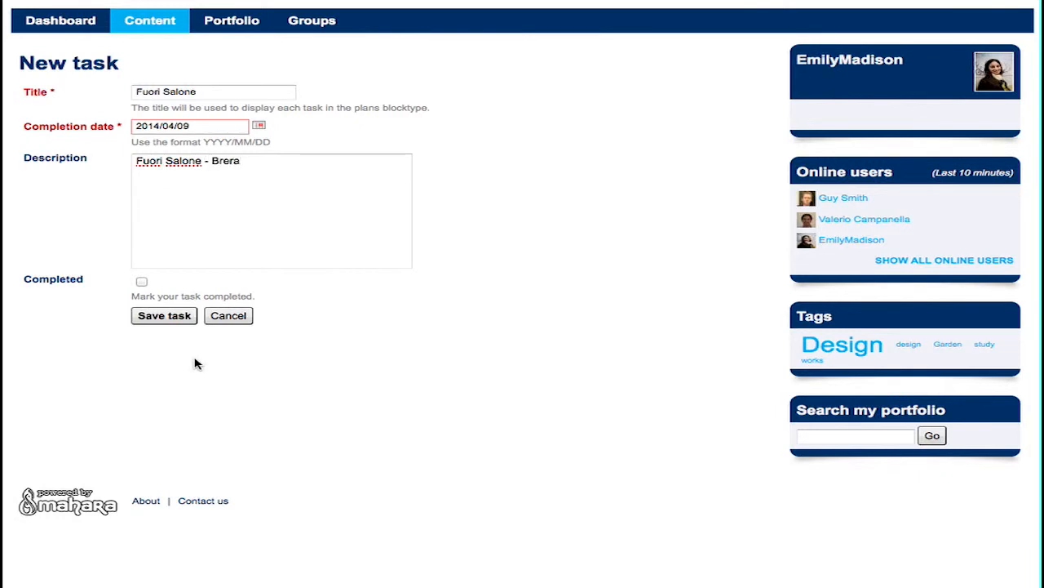
click(164, 318)
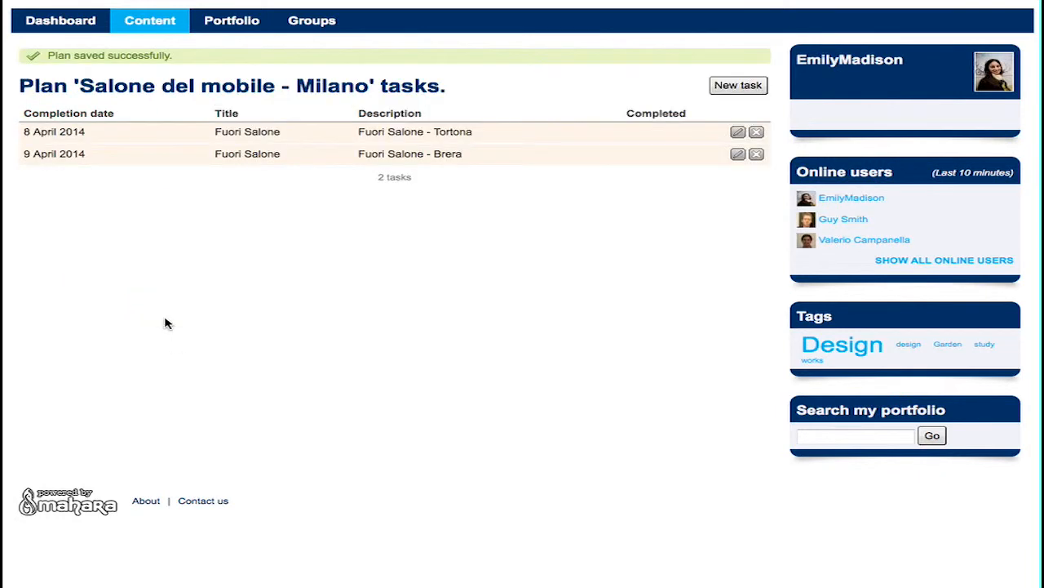
Mark the Tortona task as completed and save it.
click(737, 134)
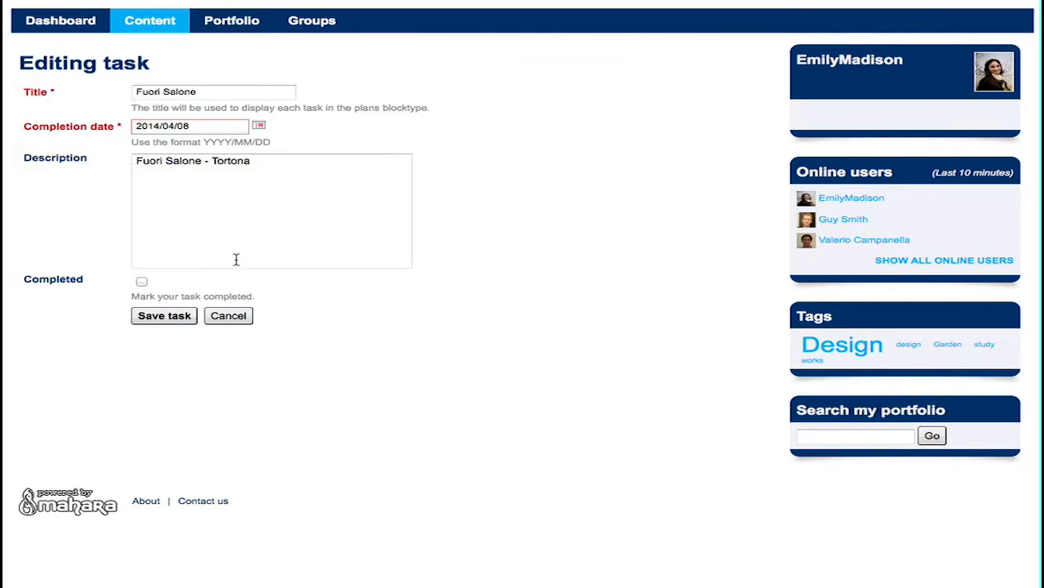
click(141, 282)
click(164, 316)
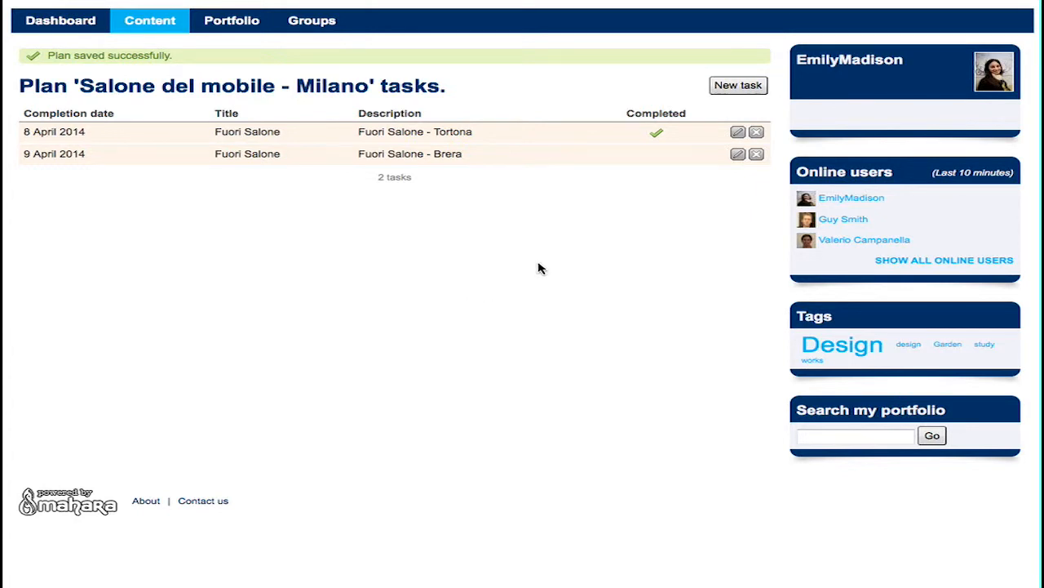
Go to Plans and start a new plan, typing 'Planning WE in' as its title.
mouse_move(155, 25)
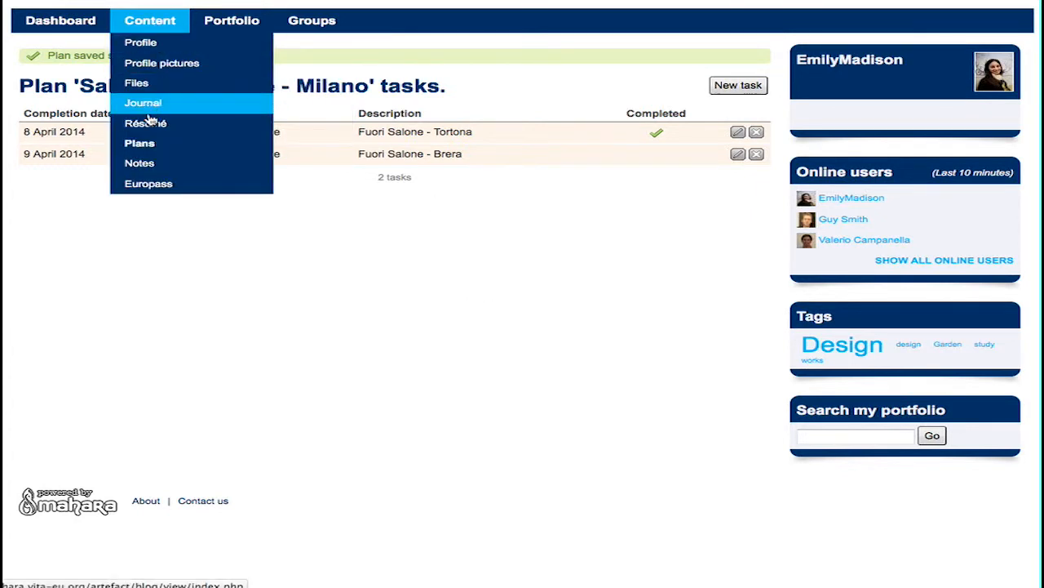
click(140, 144)
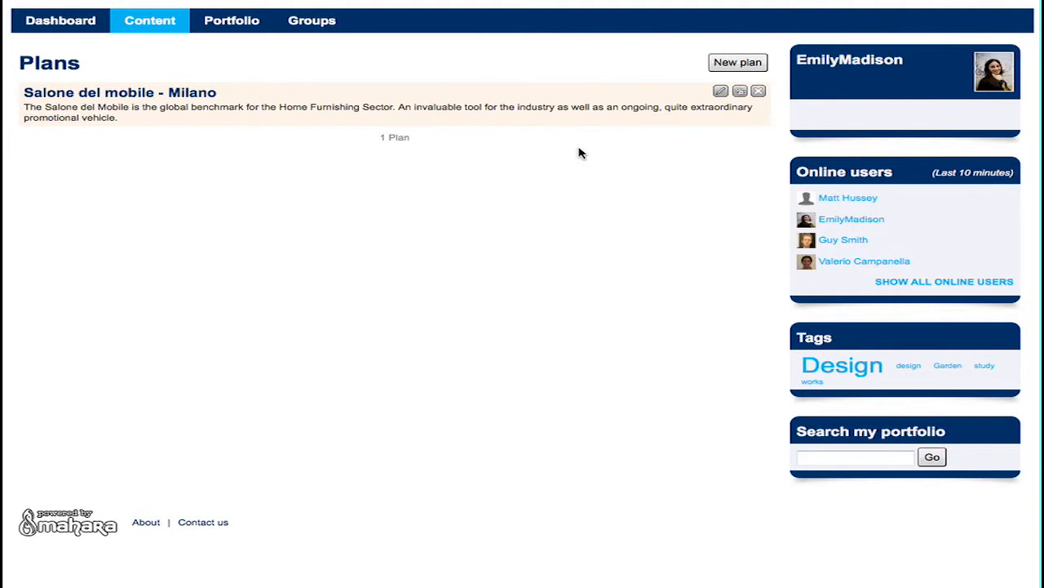
click(728, 65)
click(195, 93)
click(195, 93)
text(Plan)
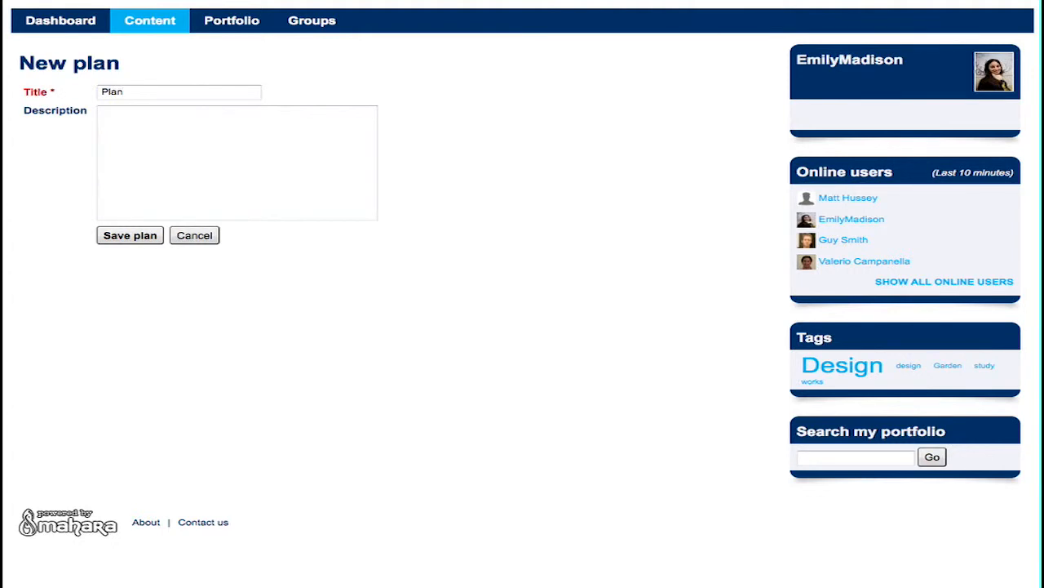
text(ning WE in)
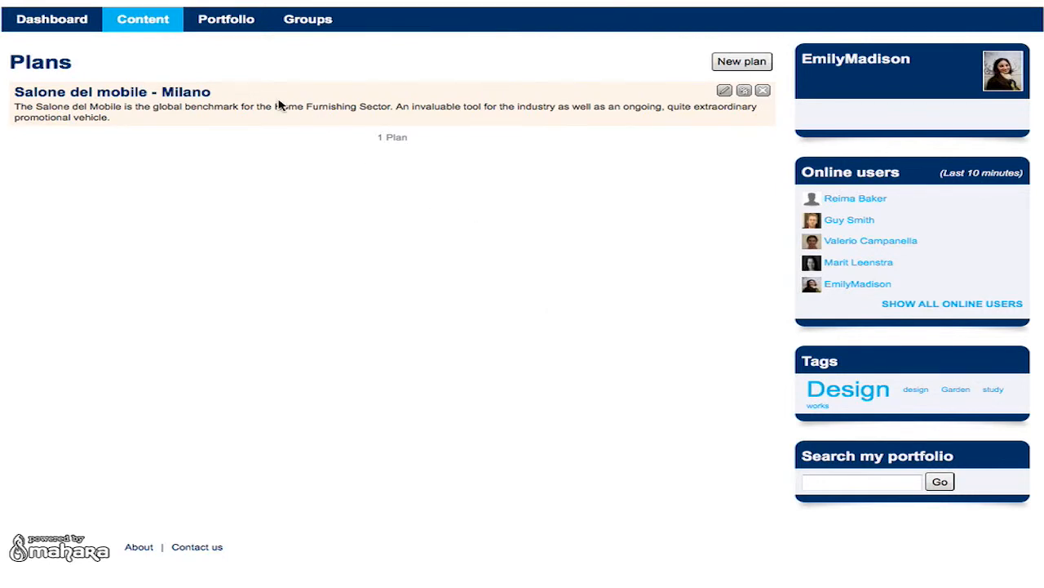
Check the empty My notes page, then go to the Europass CV.
mouse_move(140, 20)
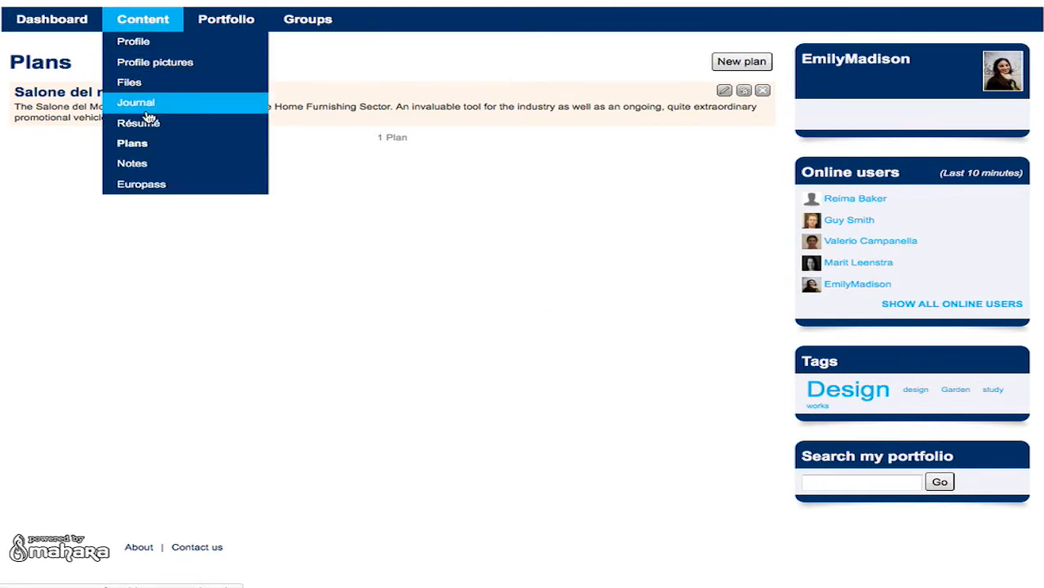
click(132, 163)
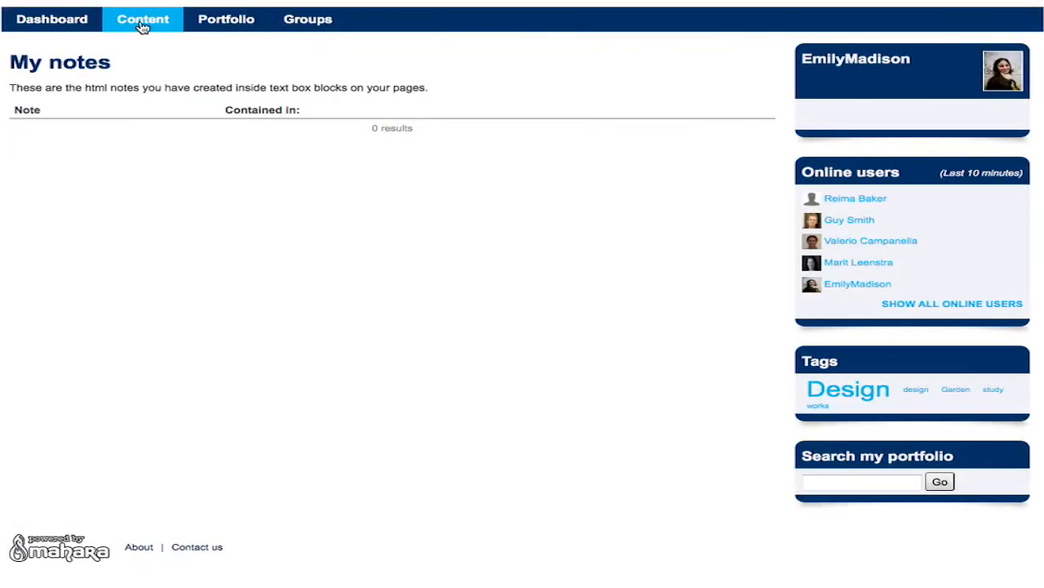
mouse_move(142, 27)
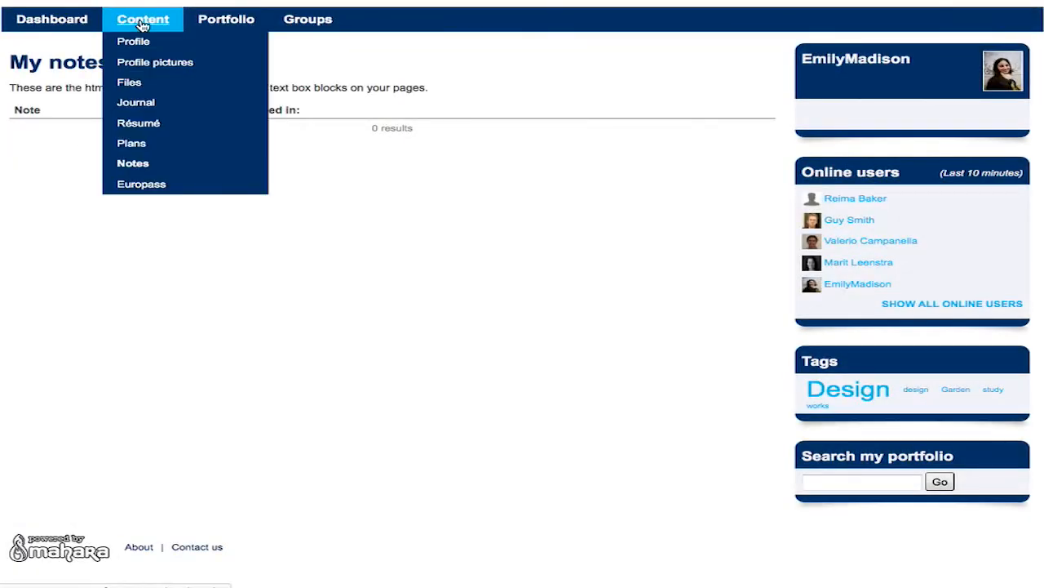
click(141, 185)
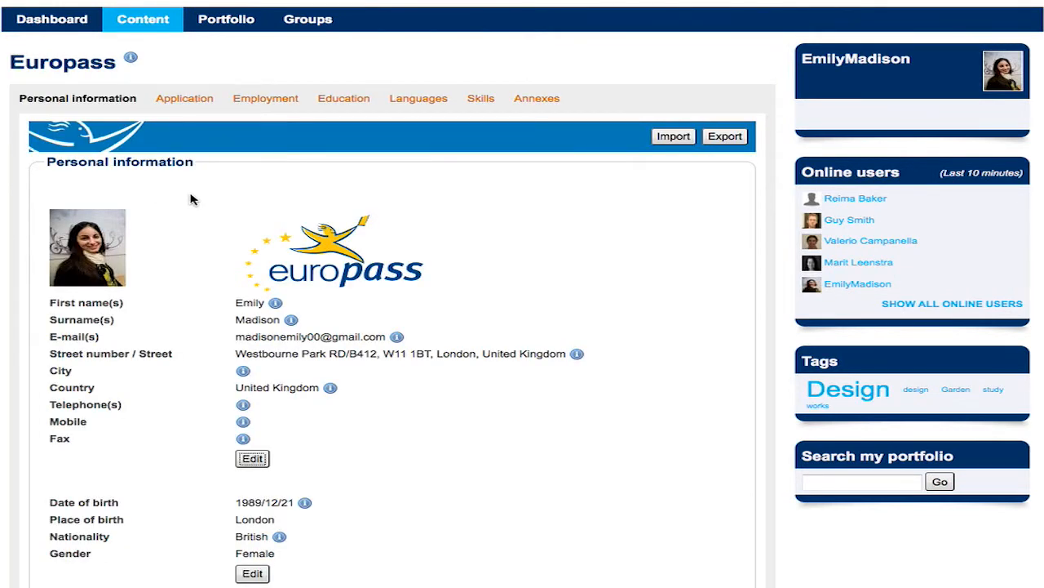
Review the Europass personal information, then move to the Application section.
scroll(191, 199, down, 1)
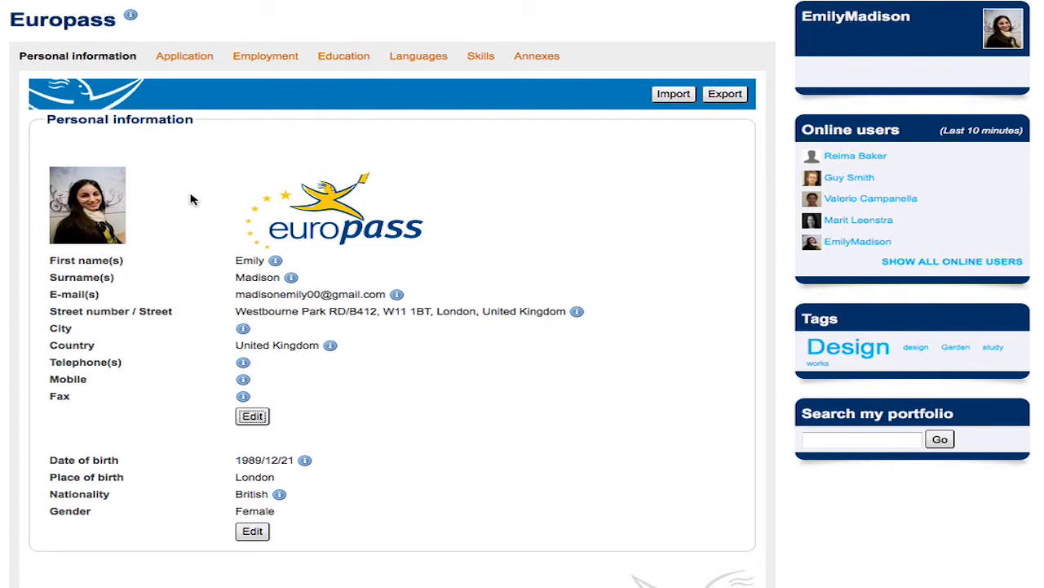
scroll(191, 199, down, 2)
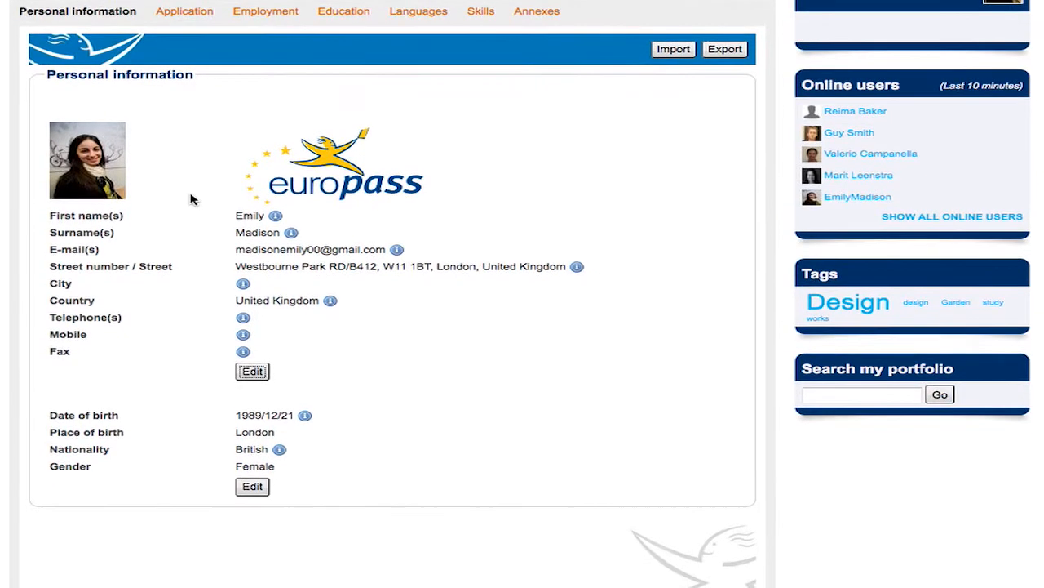
scroll(190, 199, down, 3)
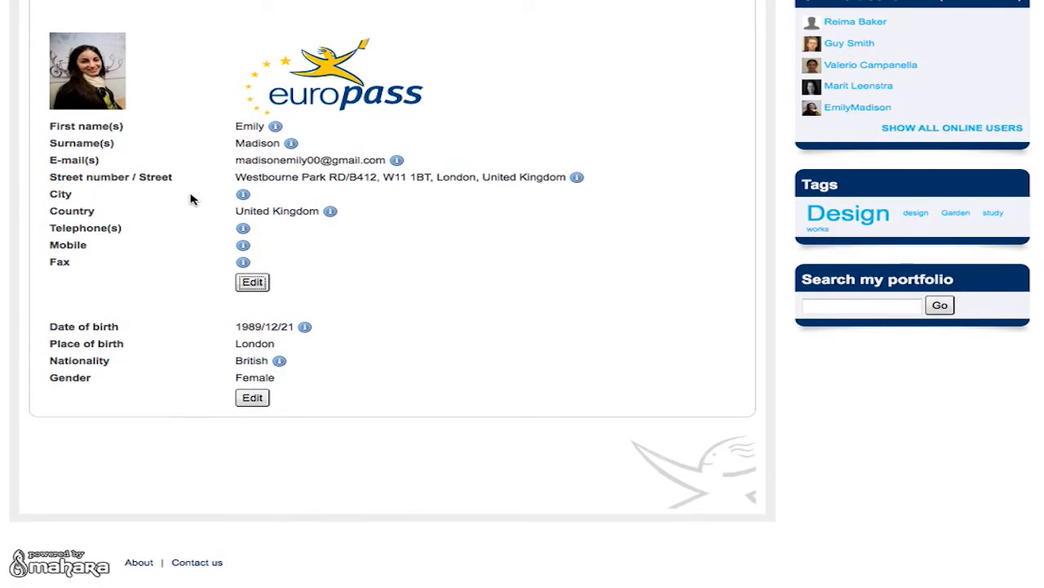
scroll(191, 199, up, 3)
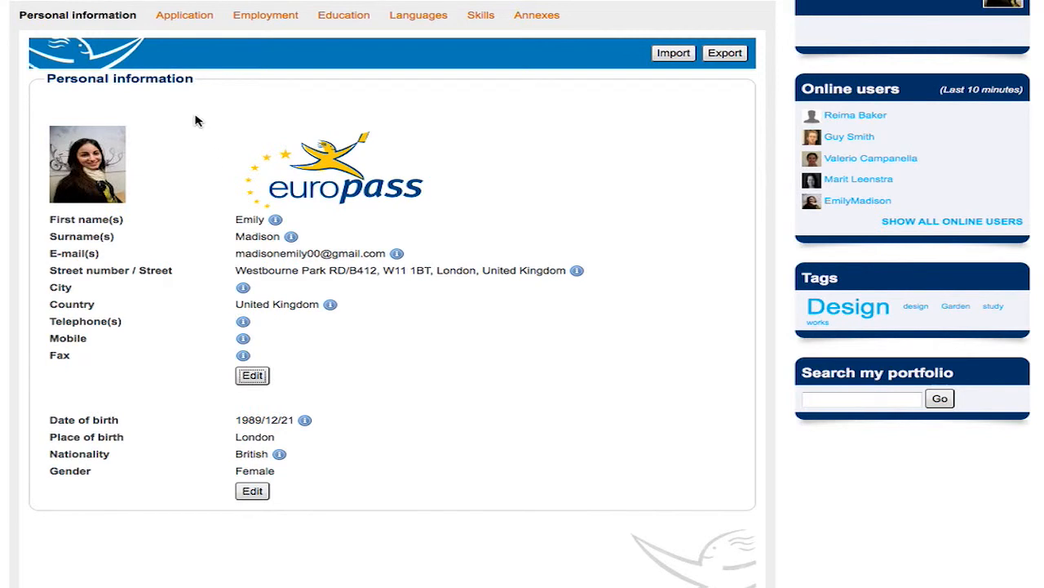
click(183, 17)
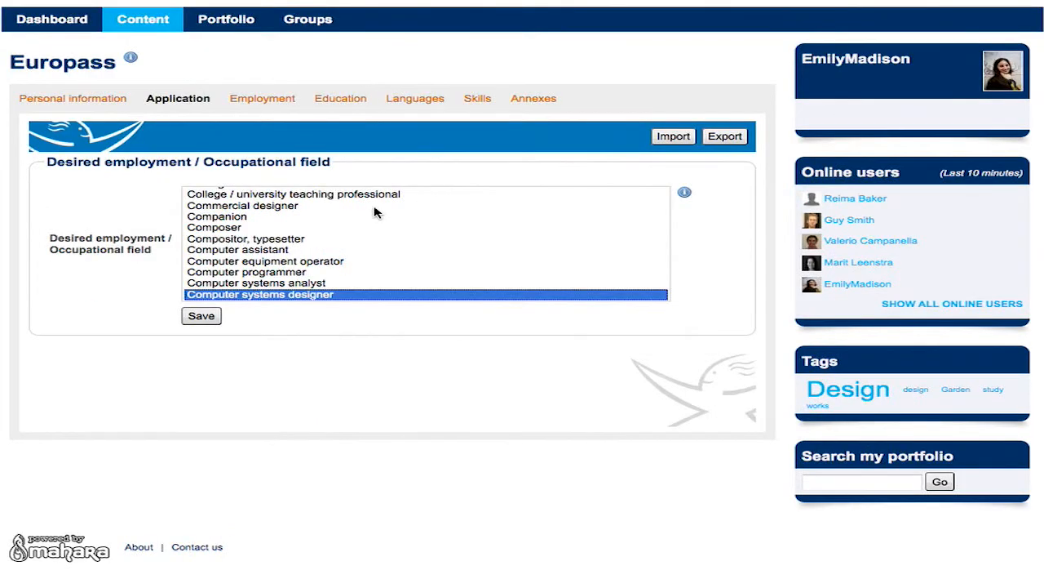
Save Computer systems designer as the desired occupation and view the Employment entries.
click(291, 284)
click(291, 296)
scroll(291, 263, up, 6)
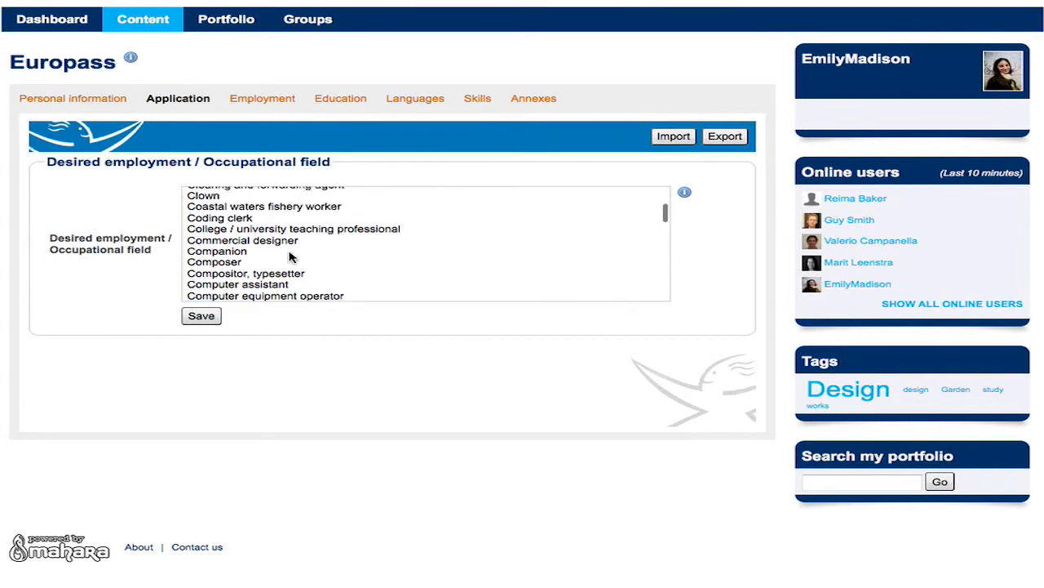
scroll(286, 260, down, 7)
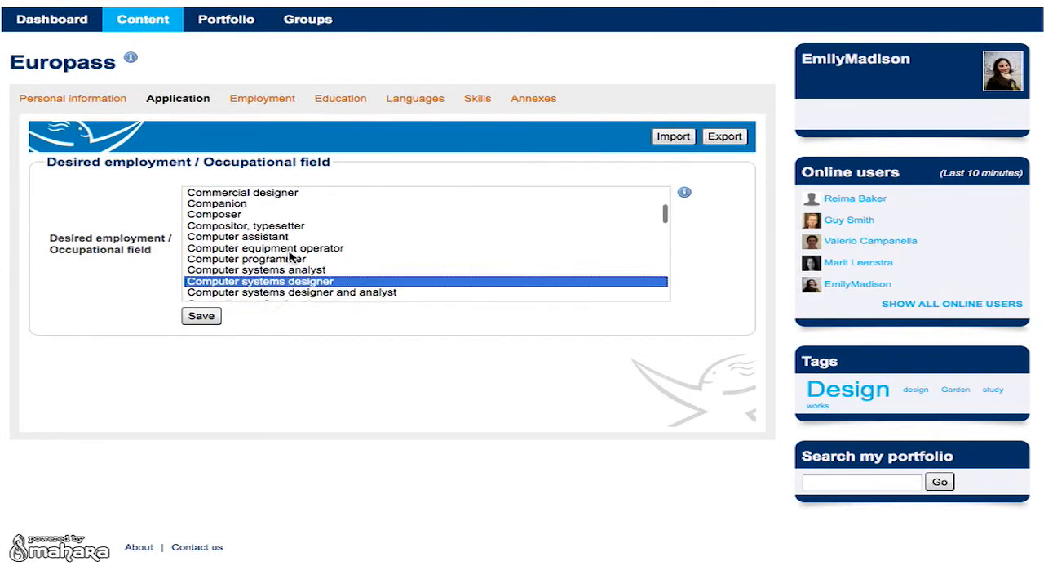
click(203, 320)
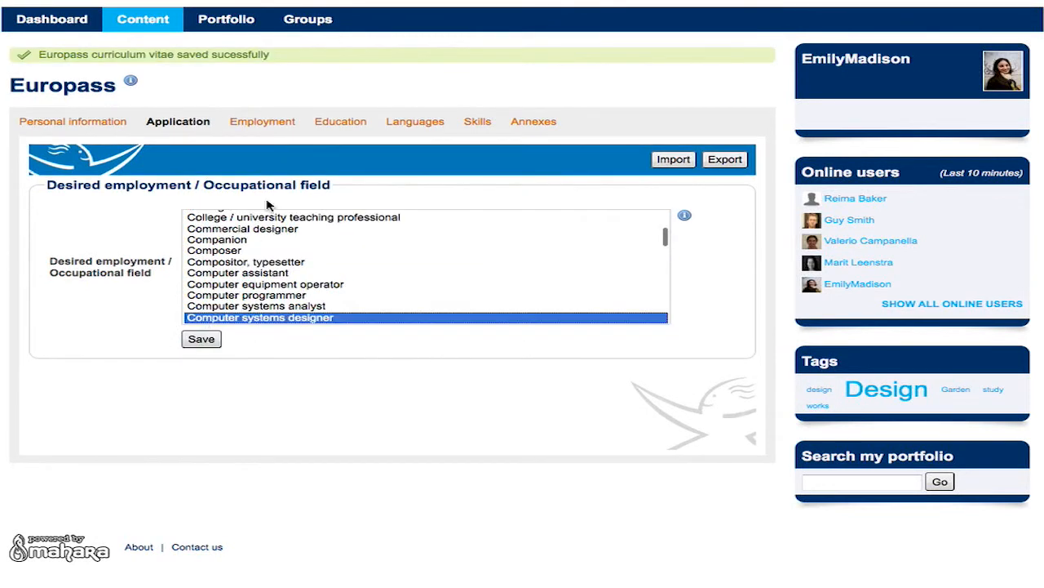
click(265, 124)
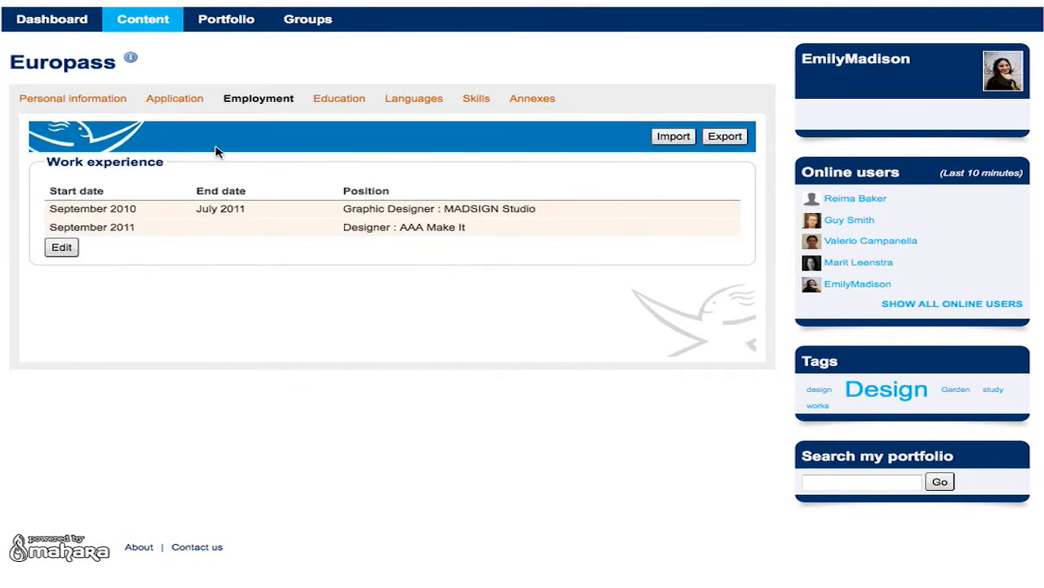
Review the two Education entries, then go to the Languages section.
click(351, 103)
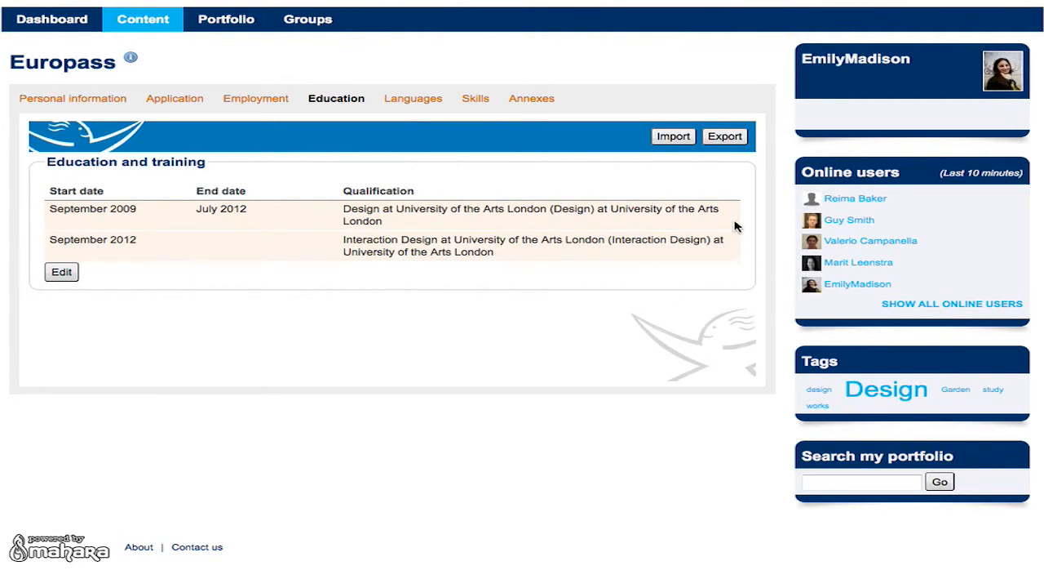
click(418, 101)
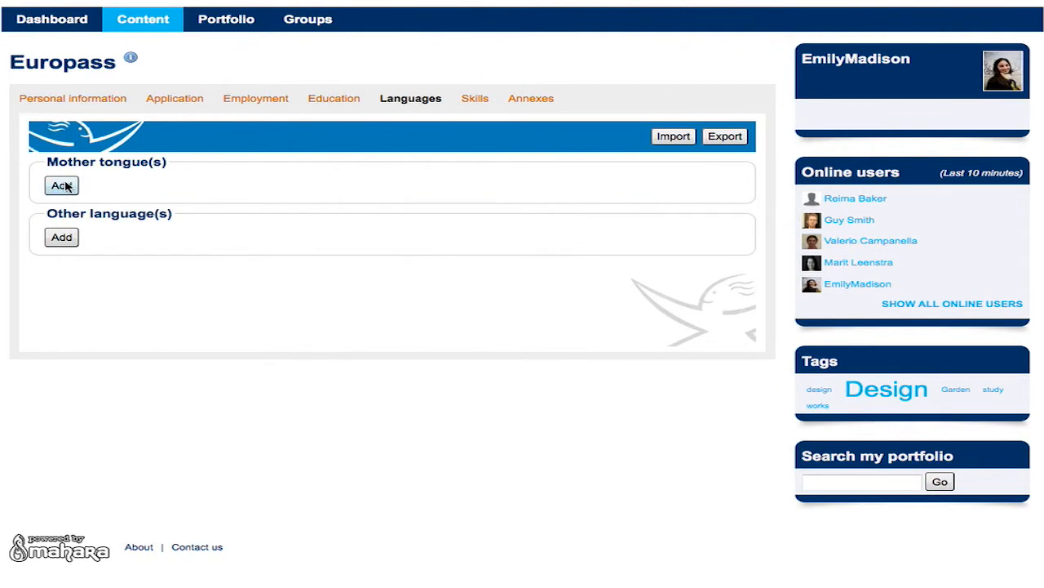
Save English as the mother tongue.
click(63, 186)
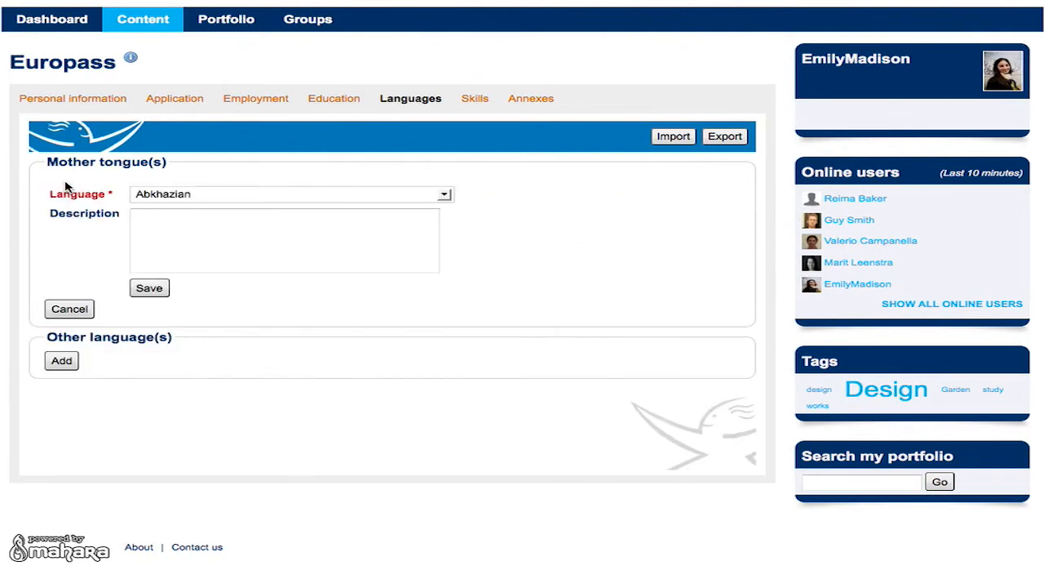
click(430, 196)
key(e)
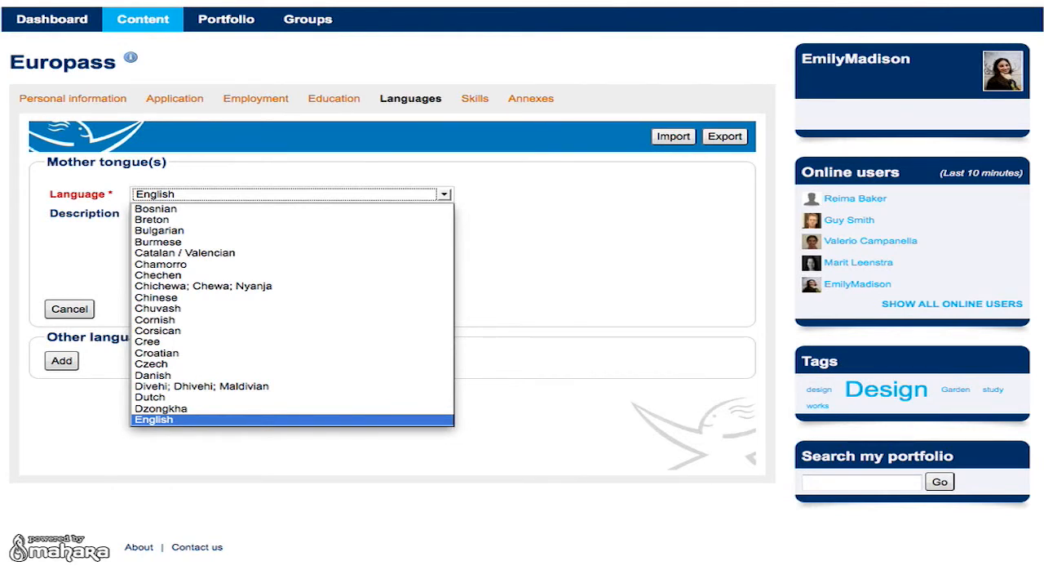
key(Return)
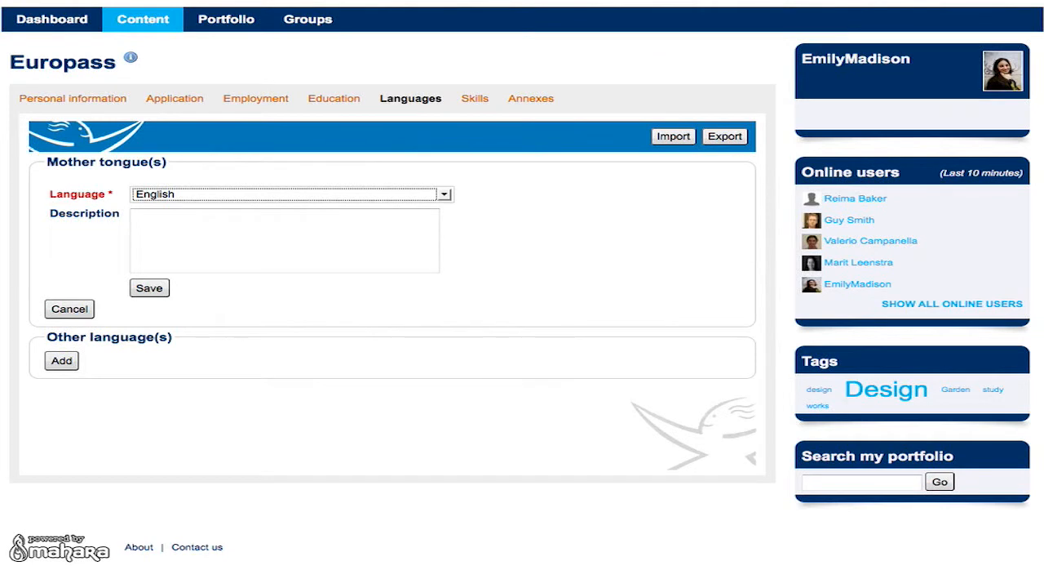
click(158, 289)
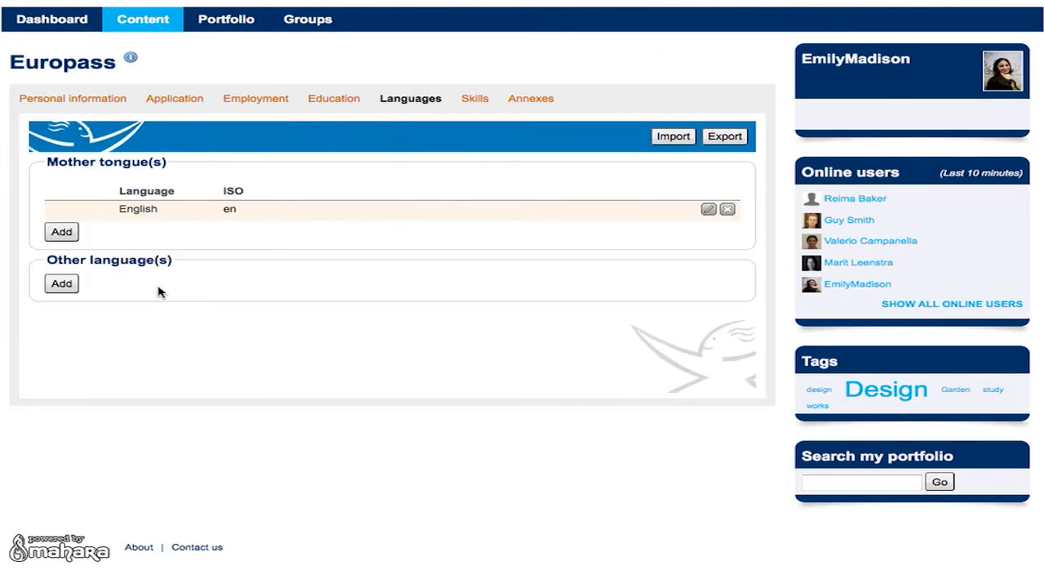
Add Italian at A1 as another language, then go to the Skills section.
click(62, 284)
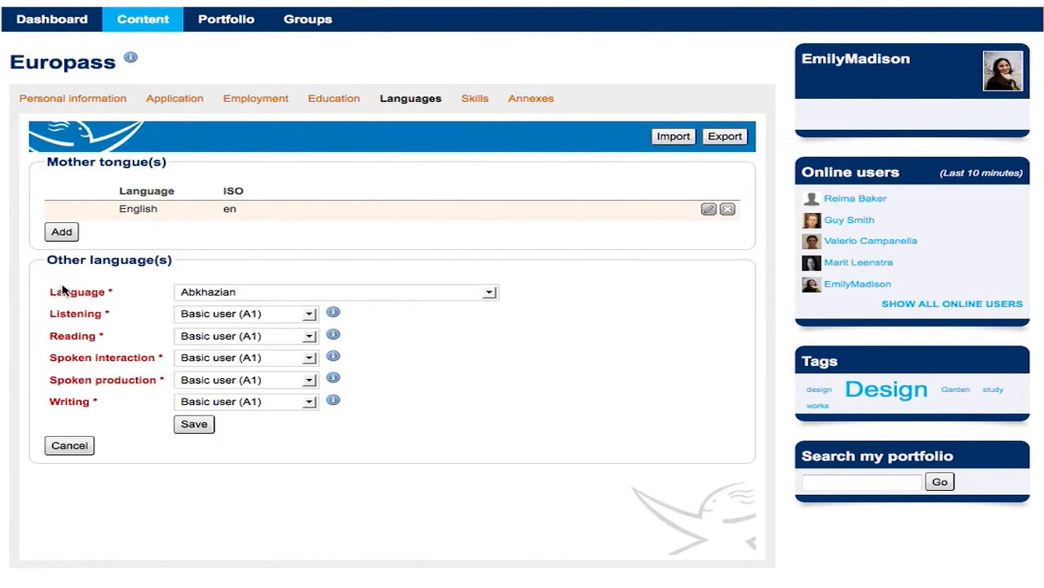
click(201, 295)
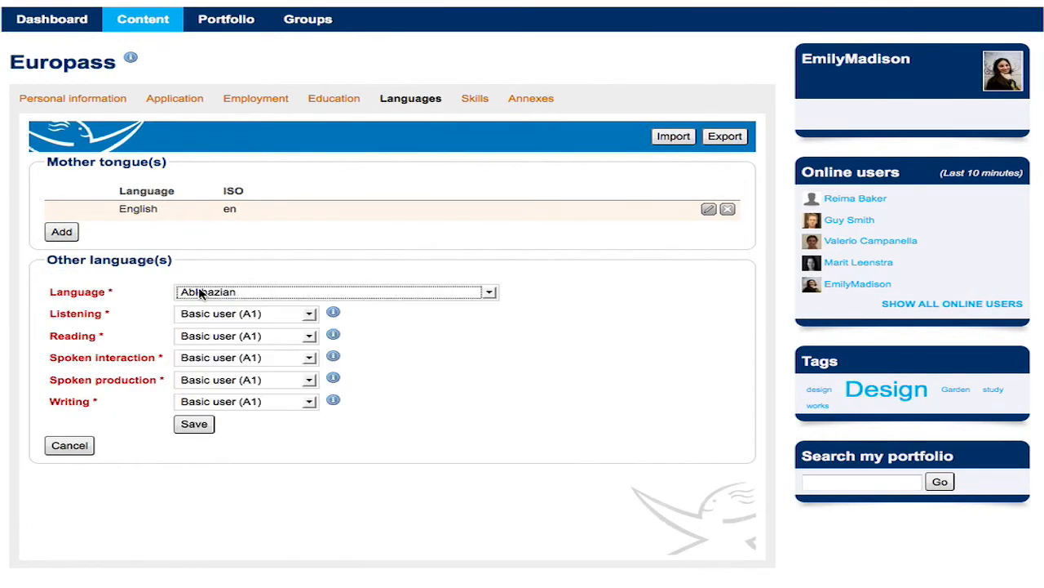
click(471, 295)
text(ita)
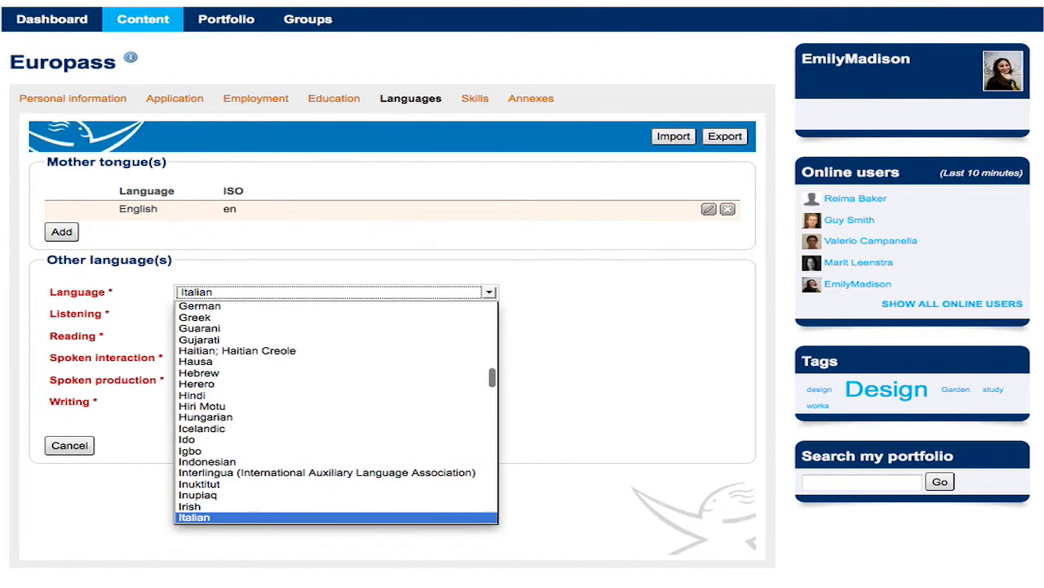
key(Return)
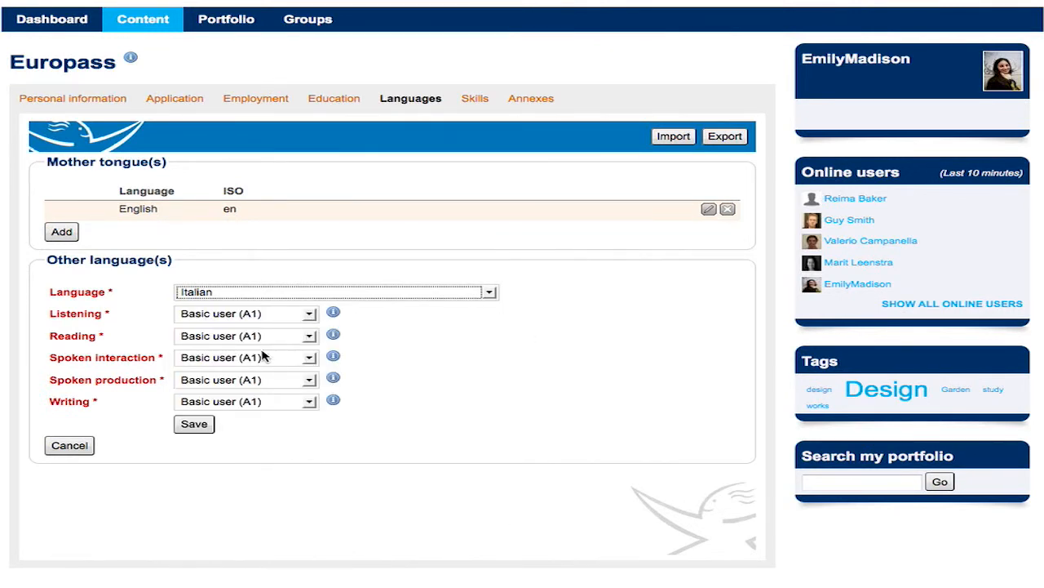
click(199, 423)
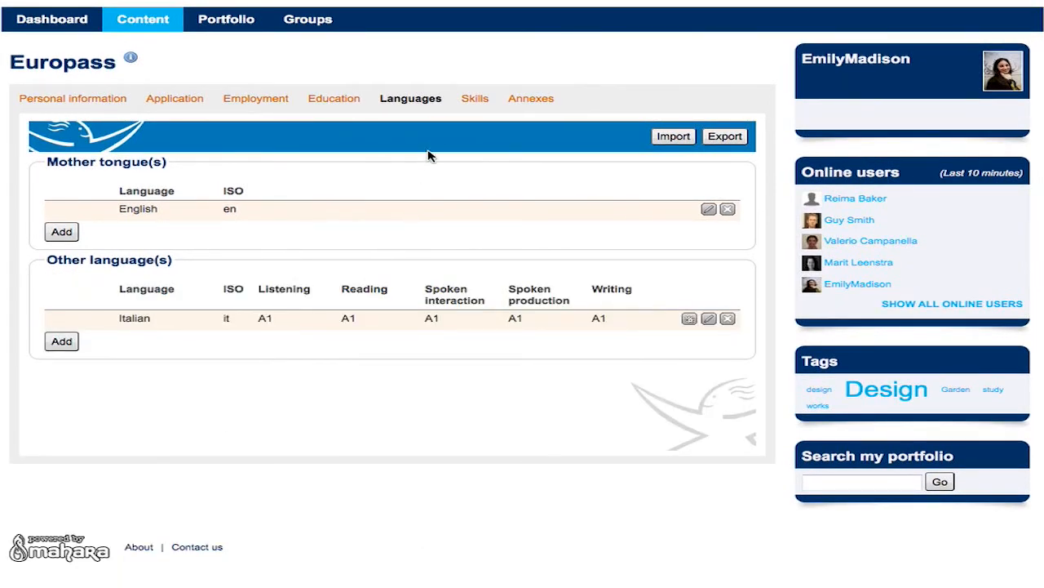
click(473, 101)
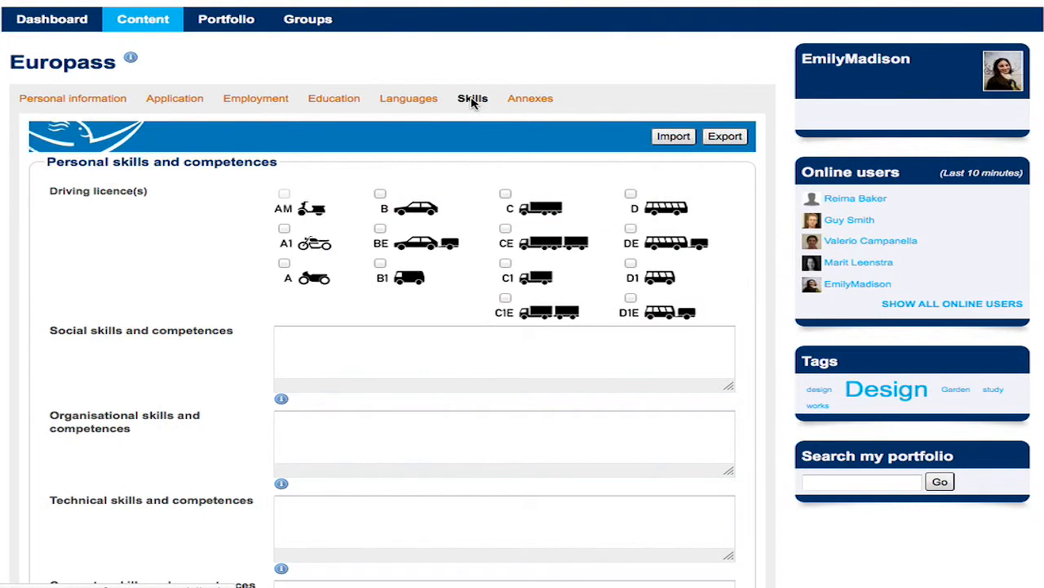
Declare a B driving licence and enter social skills 'Networking, Team Building'.
click(380, 194)
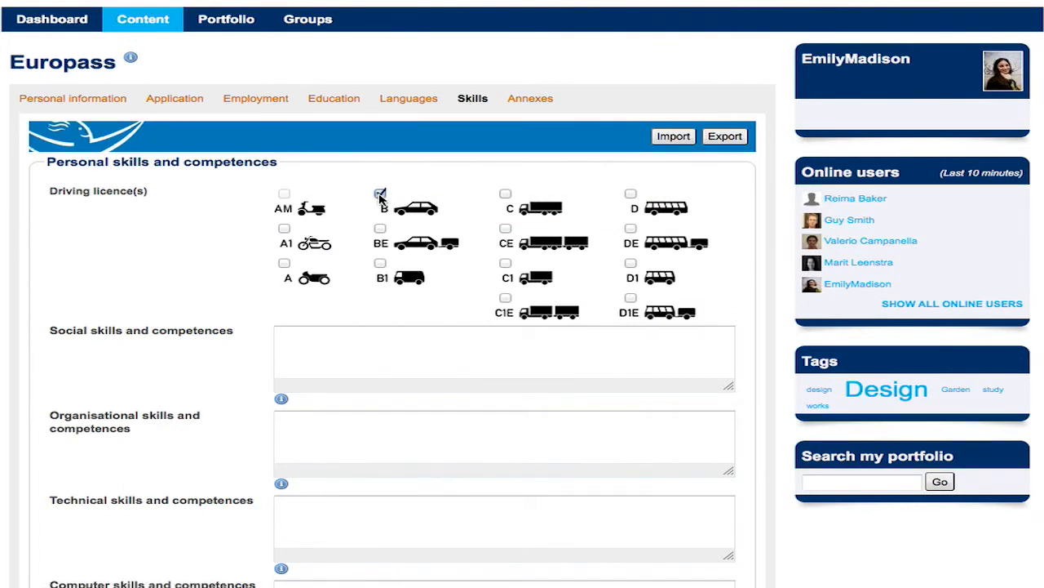
scroll(264, 292, down, 2)
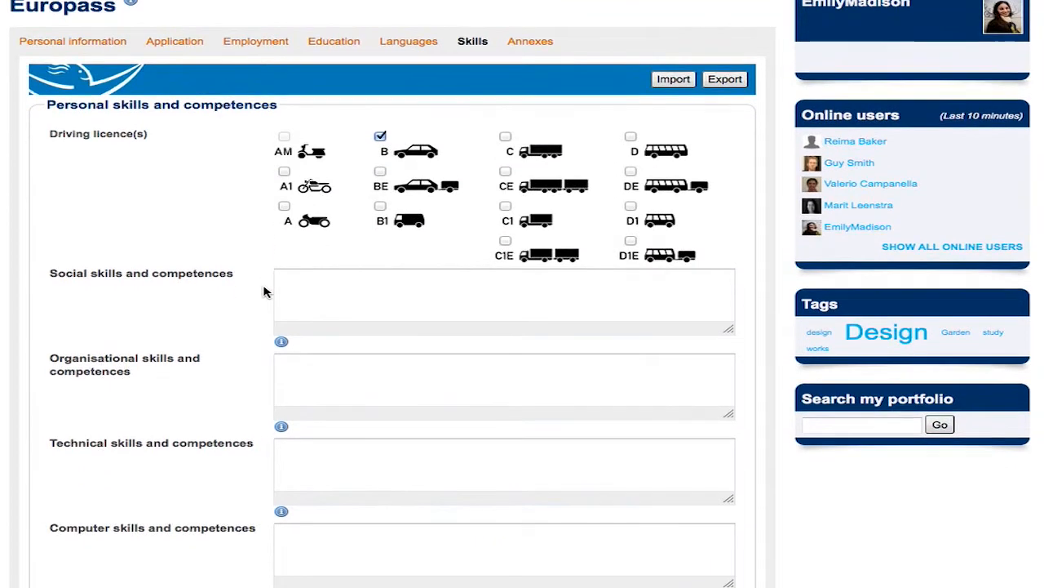
click(337, 284)
text(Networkin)
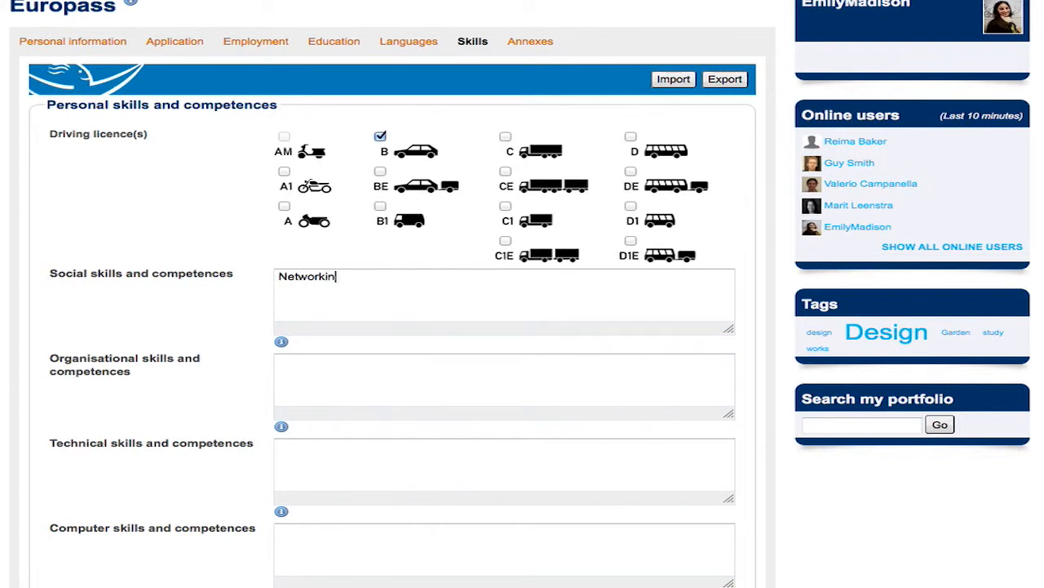
text(g, Team Building)
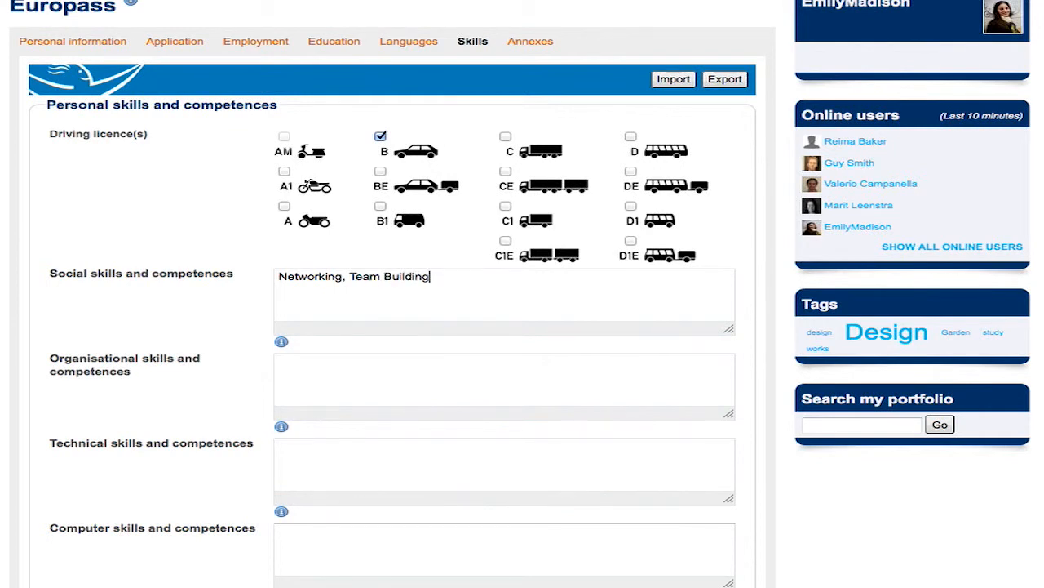
Enter technical skills 'Graphic design and Digital Fabrication' and computer skills 'Adobe Master Collection, 3D modeling software'.
scroll(335, 308, down, 3)
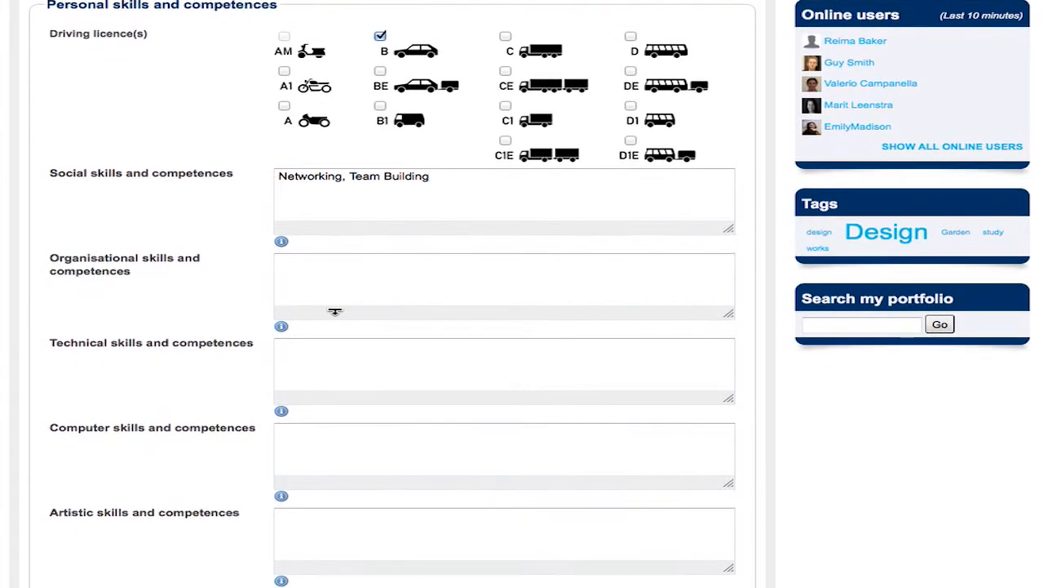
scroll(334, 310, down, 2)
click(341, 296)
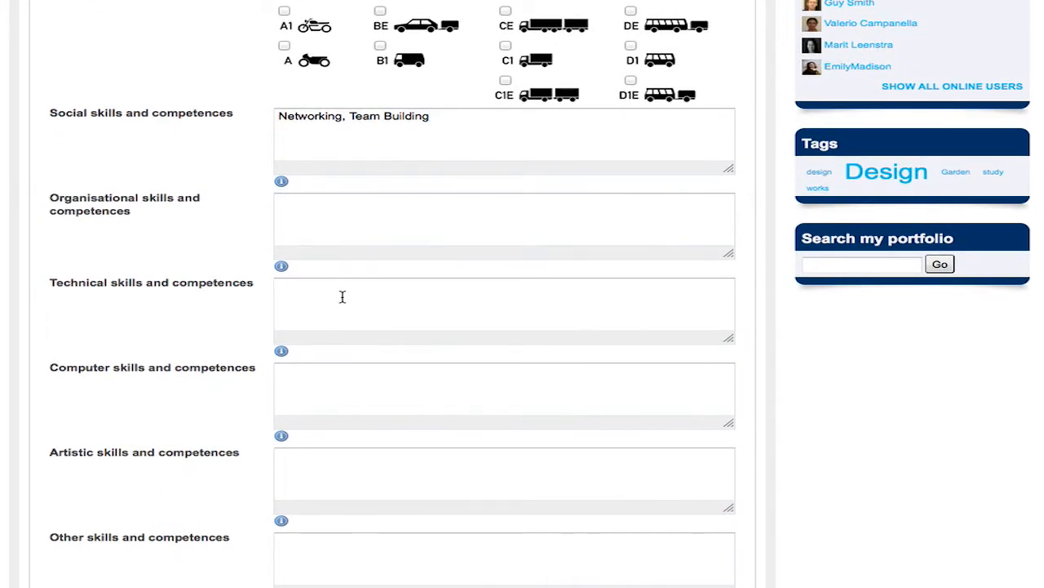
text(Graphic design and Digital Fabrication)
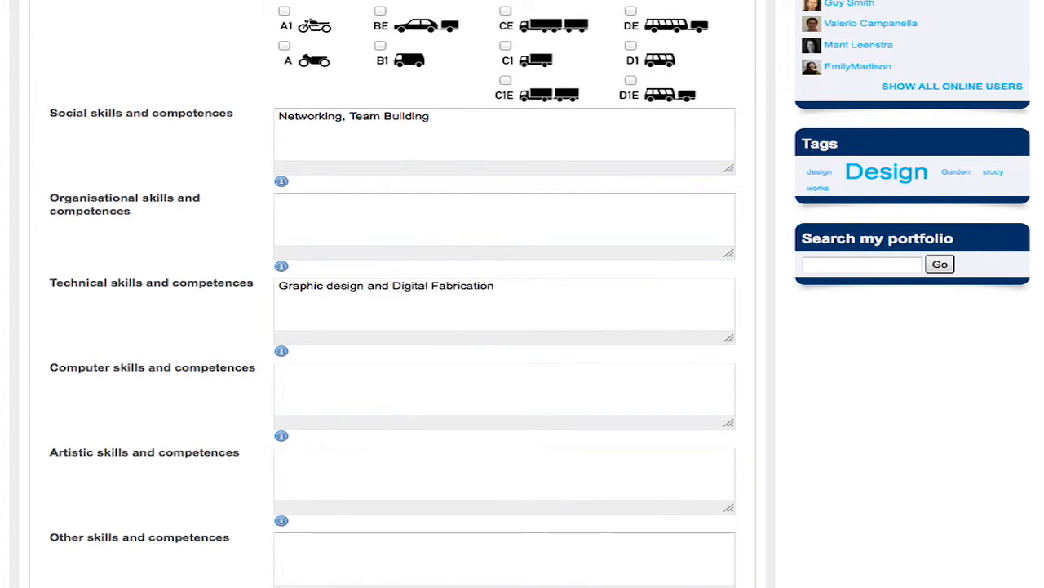
scroll(350, 319, down, 2)
click(350, 315)
text(Adobe M)
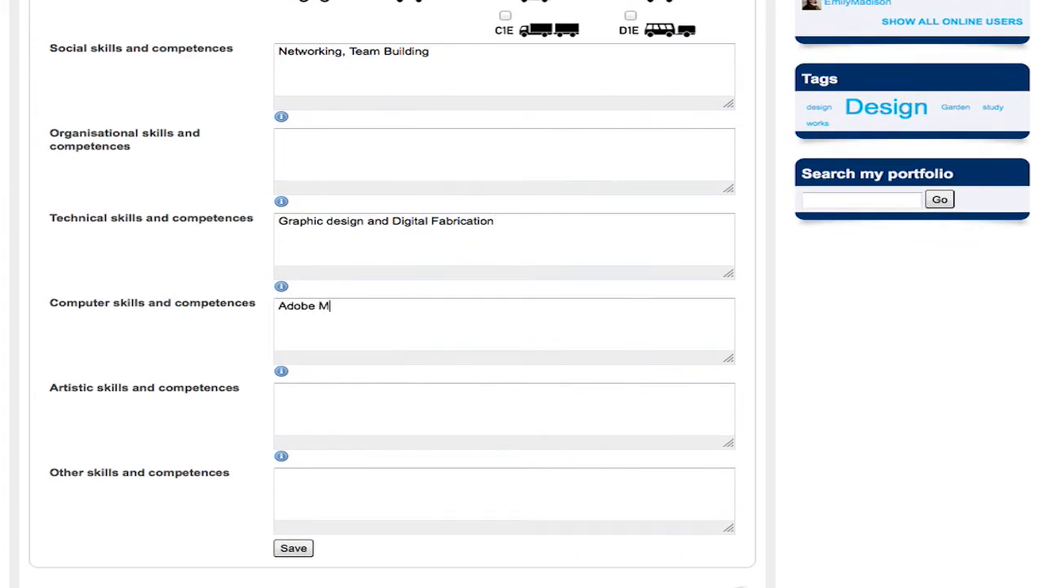
text(aster Collection)
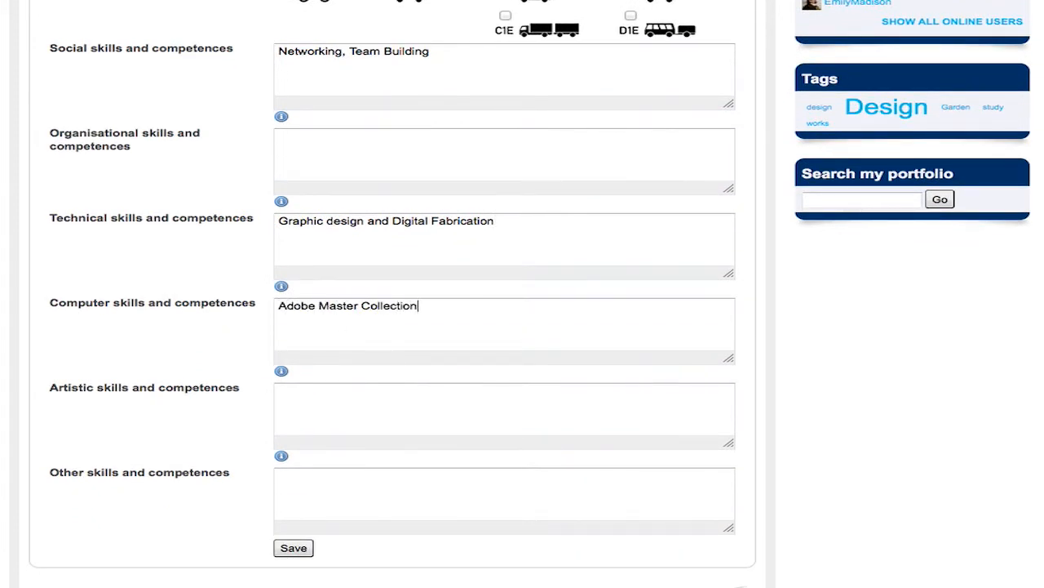
text(, £D)
text(3d)
text(D )
text(modeling software)
Add 'guitarist' as the artistic skill and save the Skills form.
scroll(333, 338, down, 2)
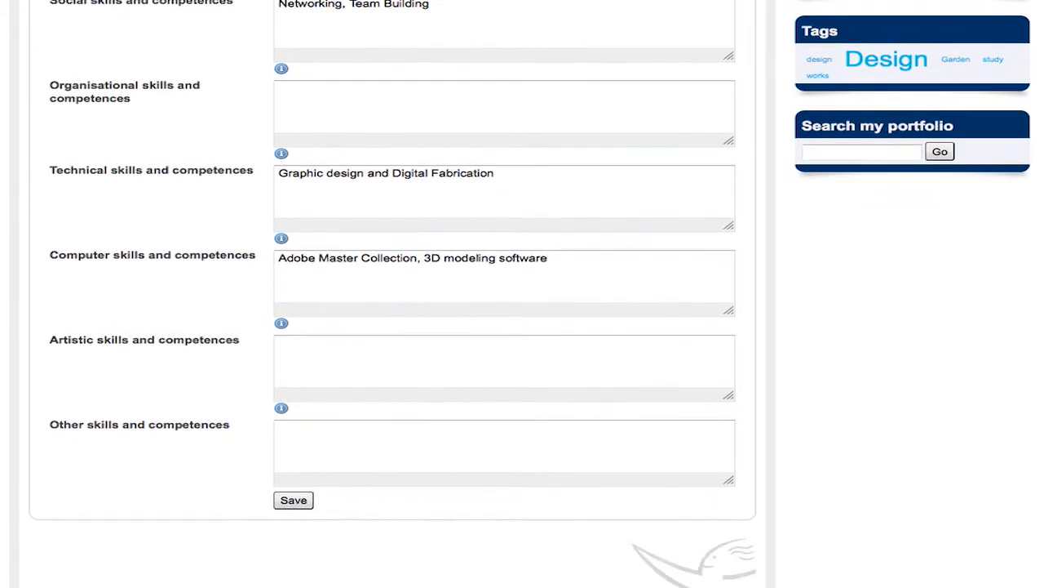
click(345, 329)
text(guitarist)
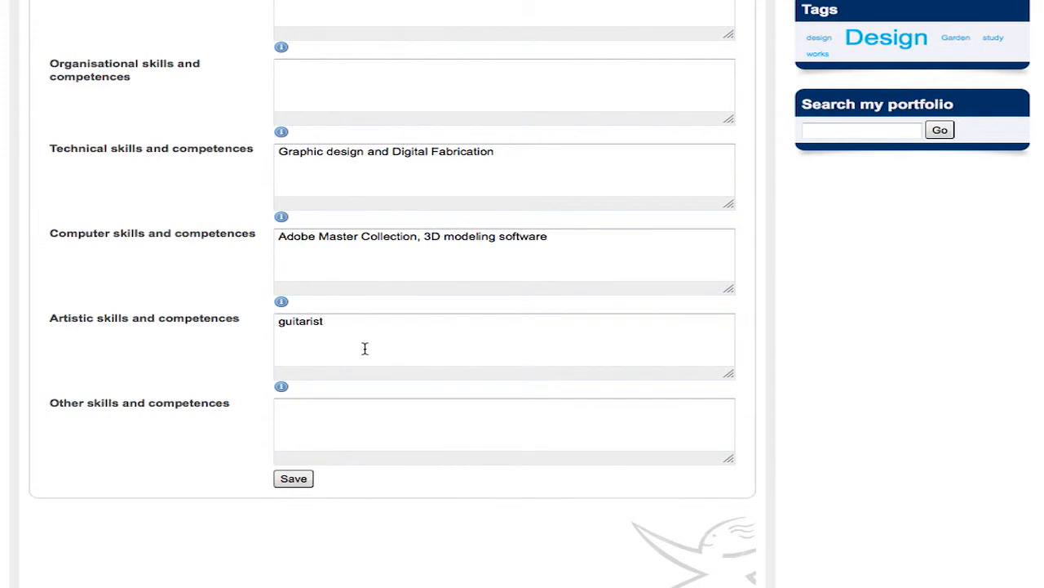
scroll(364, 348, down, 2)
click(295, 403)
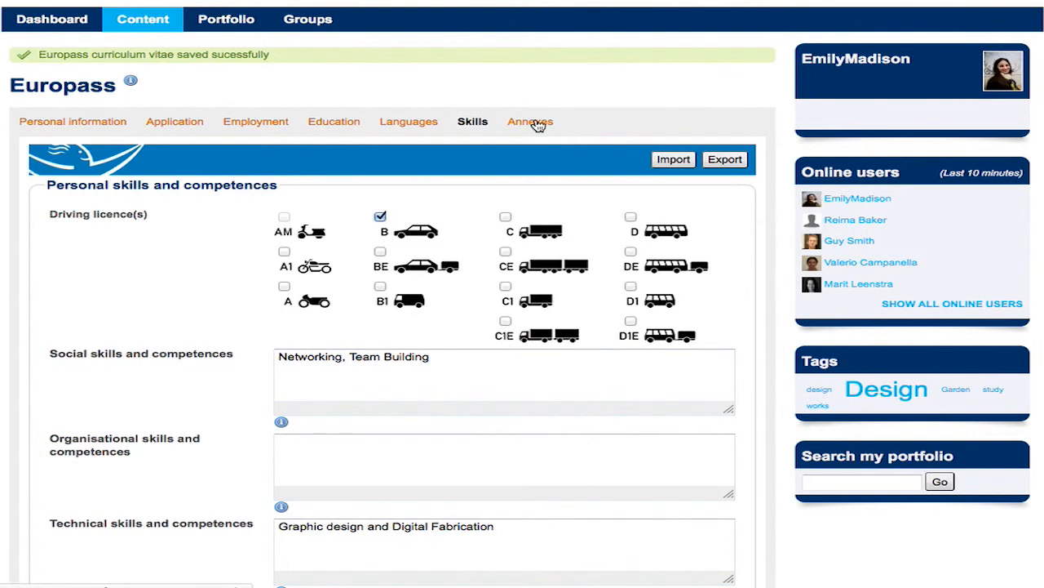
Save the Annexes section with both fields empty, then go to Export Europass.
click(532, 122)
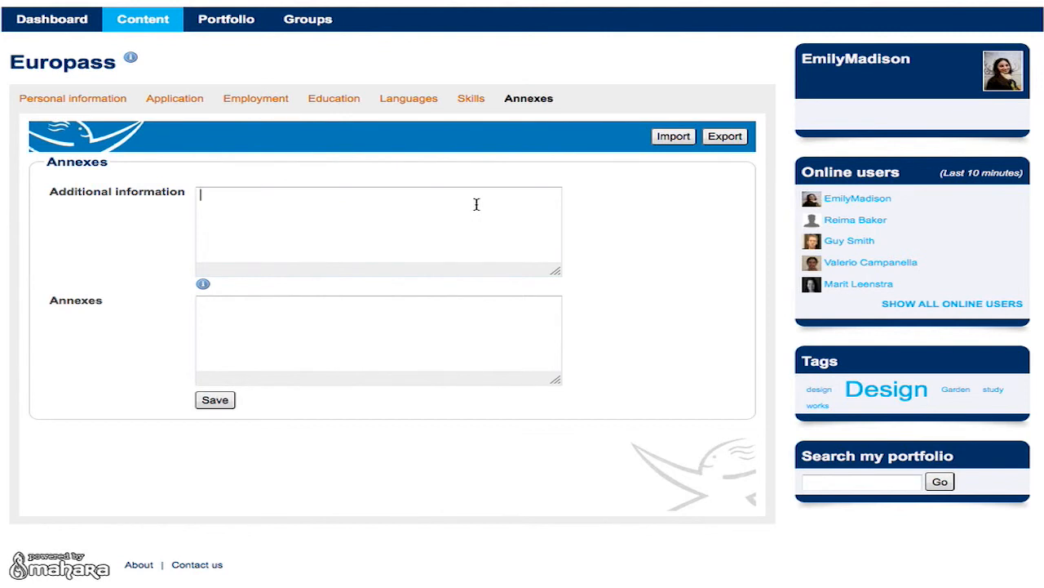
click(213, 405)
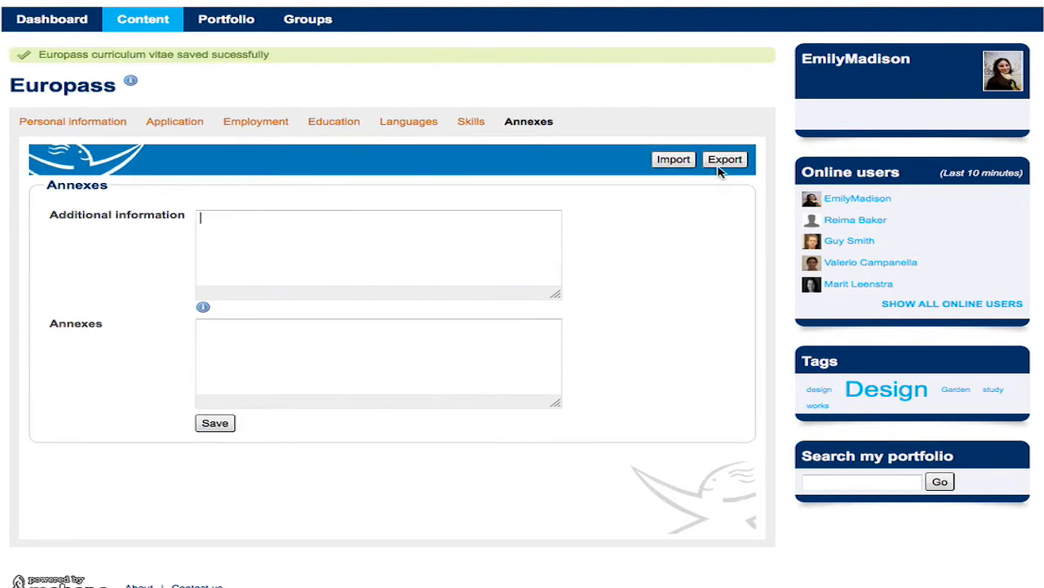
click(723, 160)
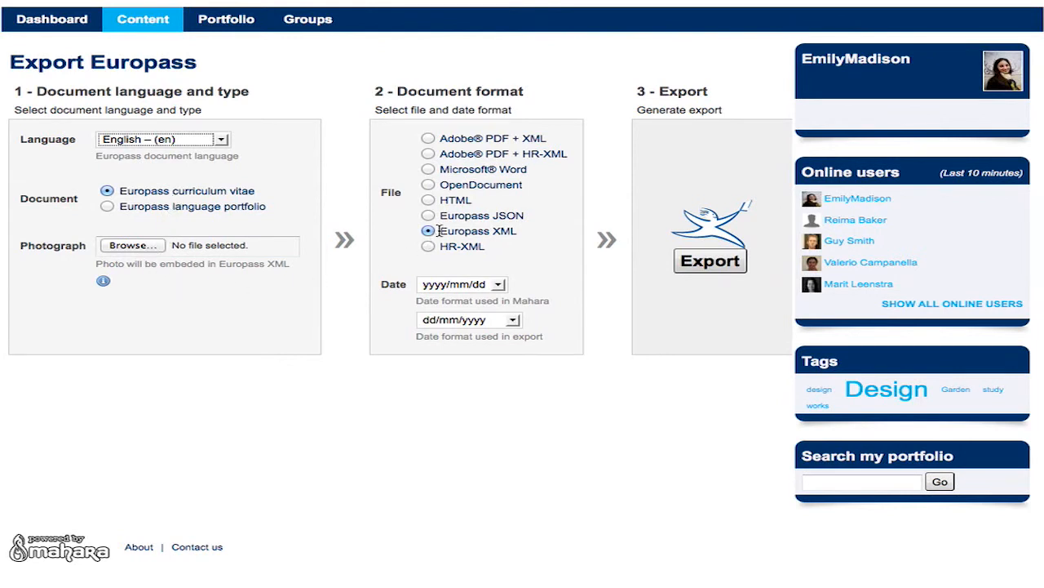
Choose Adobe PDF + XML export, keeping yyyy/mm/dd Mahara dates and dd/mm/yyyy export dates.
click(428, 140)
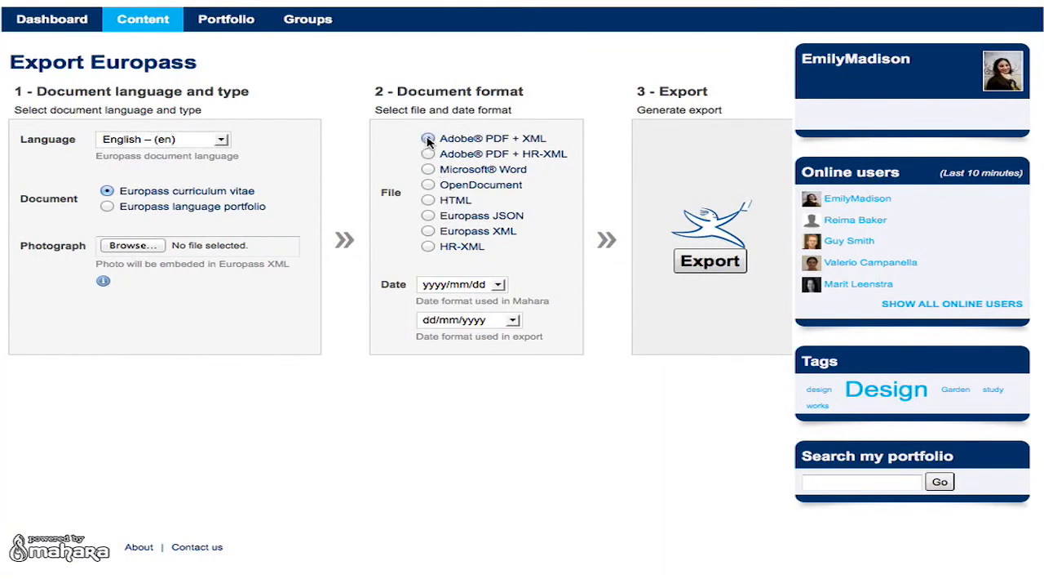
click(499, 285)
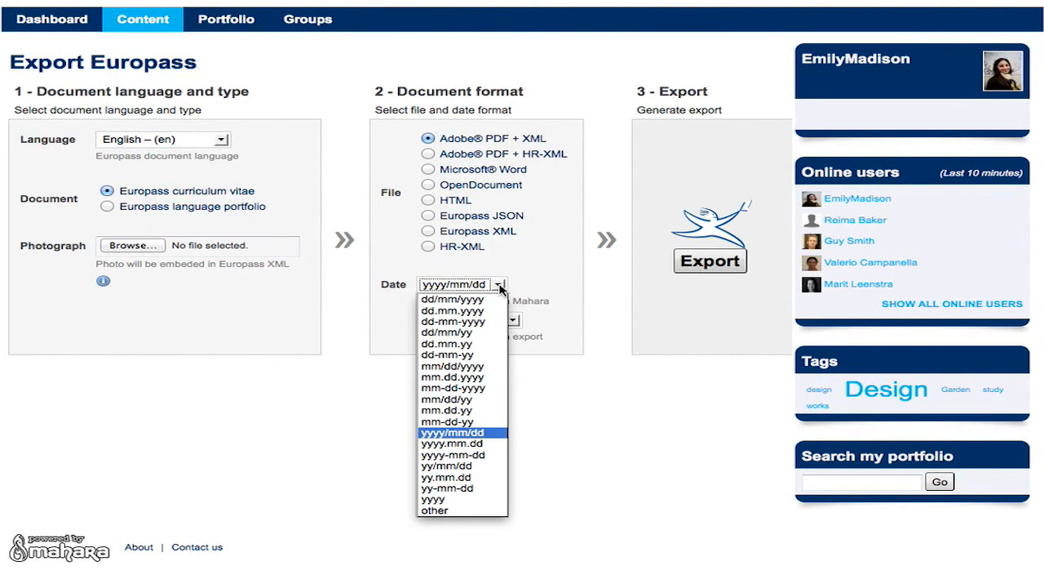
click(499, 286)
click(514, 321)
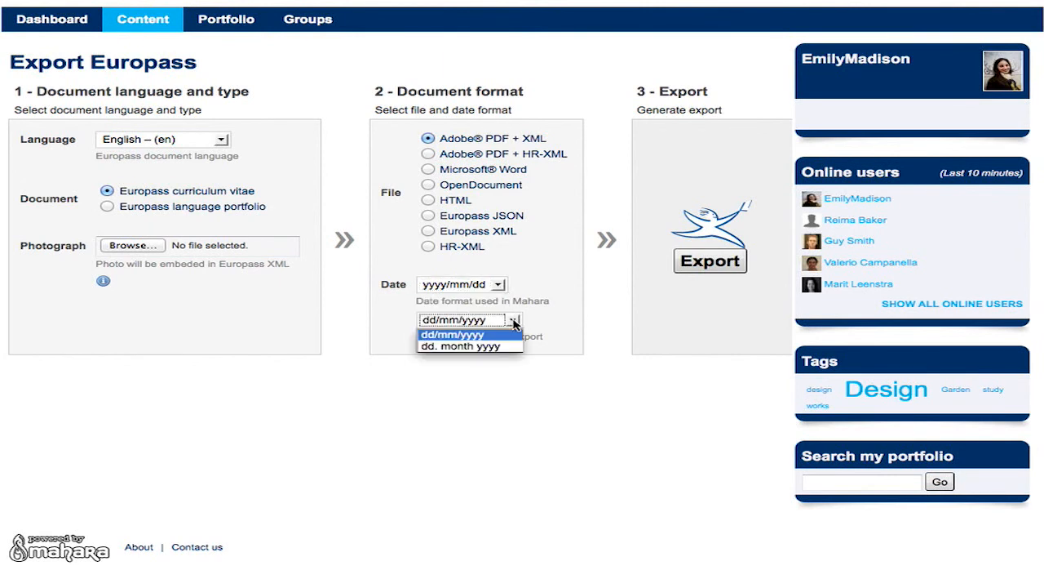
click(514, 321)
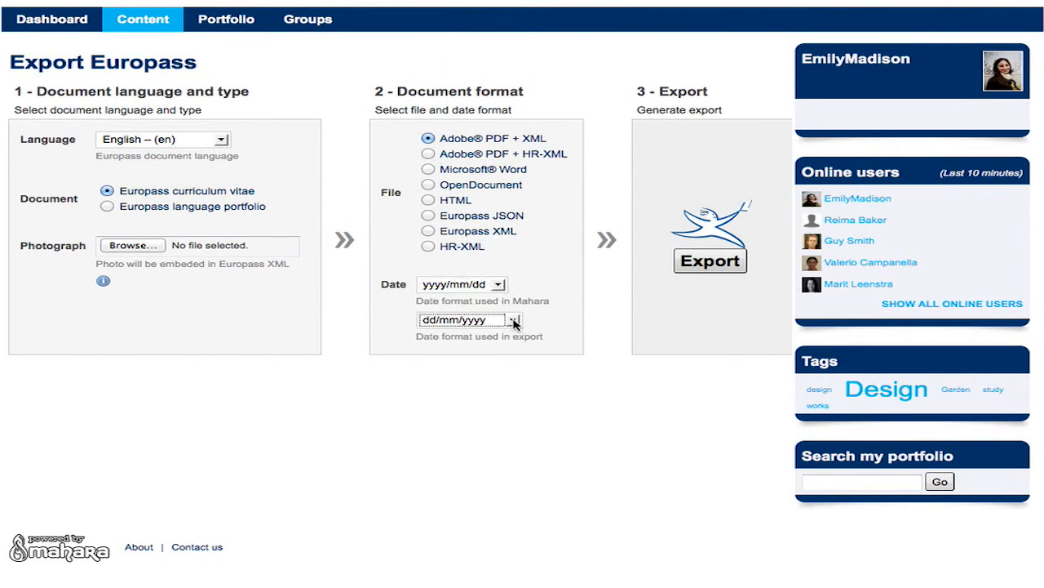
Export the Europass CV and save the resulting cv.pdf from Firefox's download prompt.
click(703, 263)
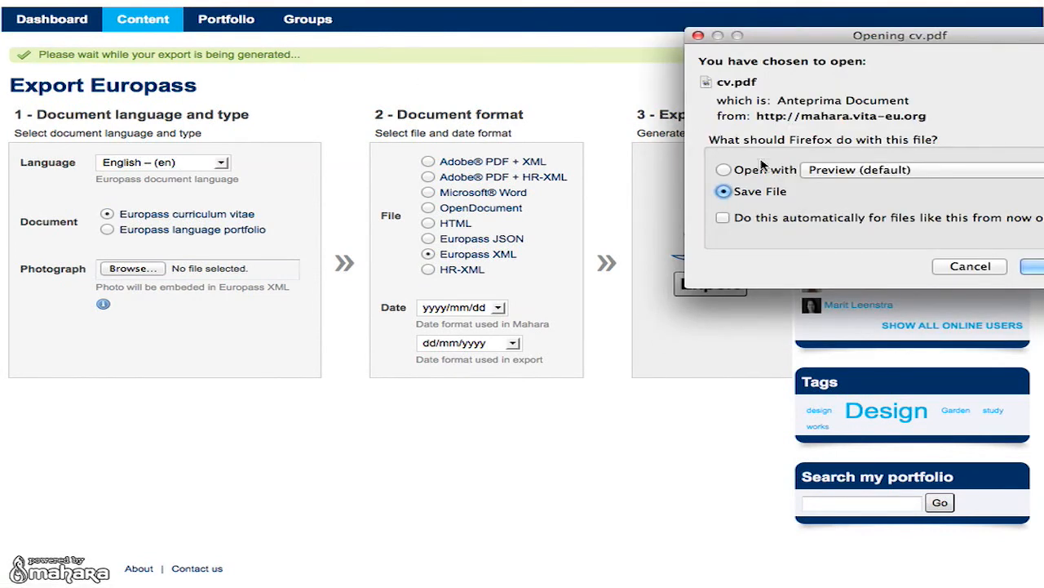
drag(1038, 262, 895, 267)
click(902, 275)
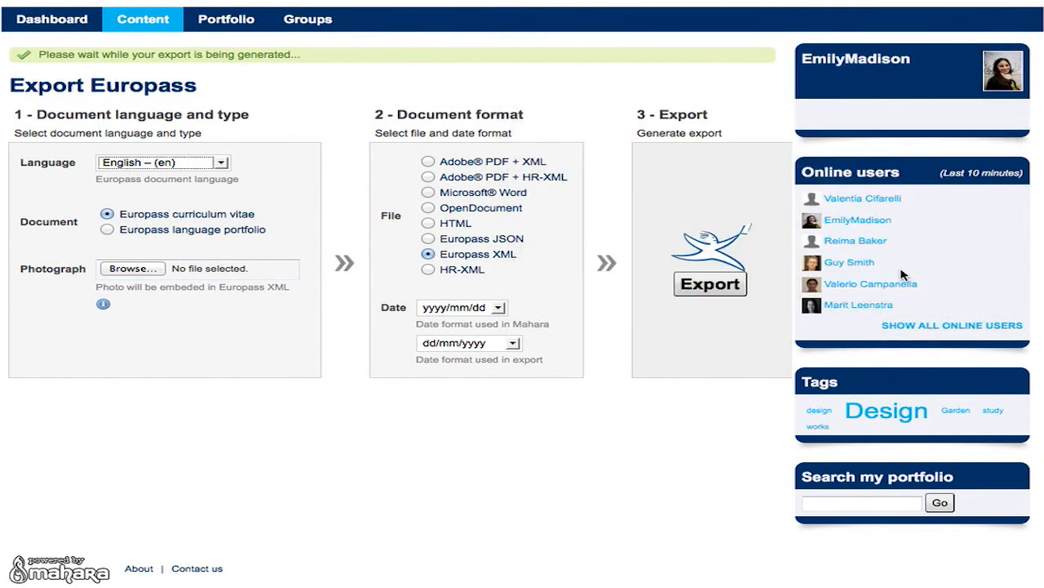